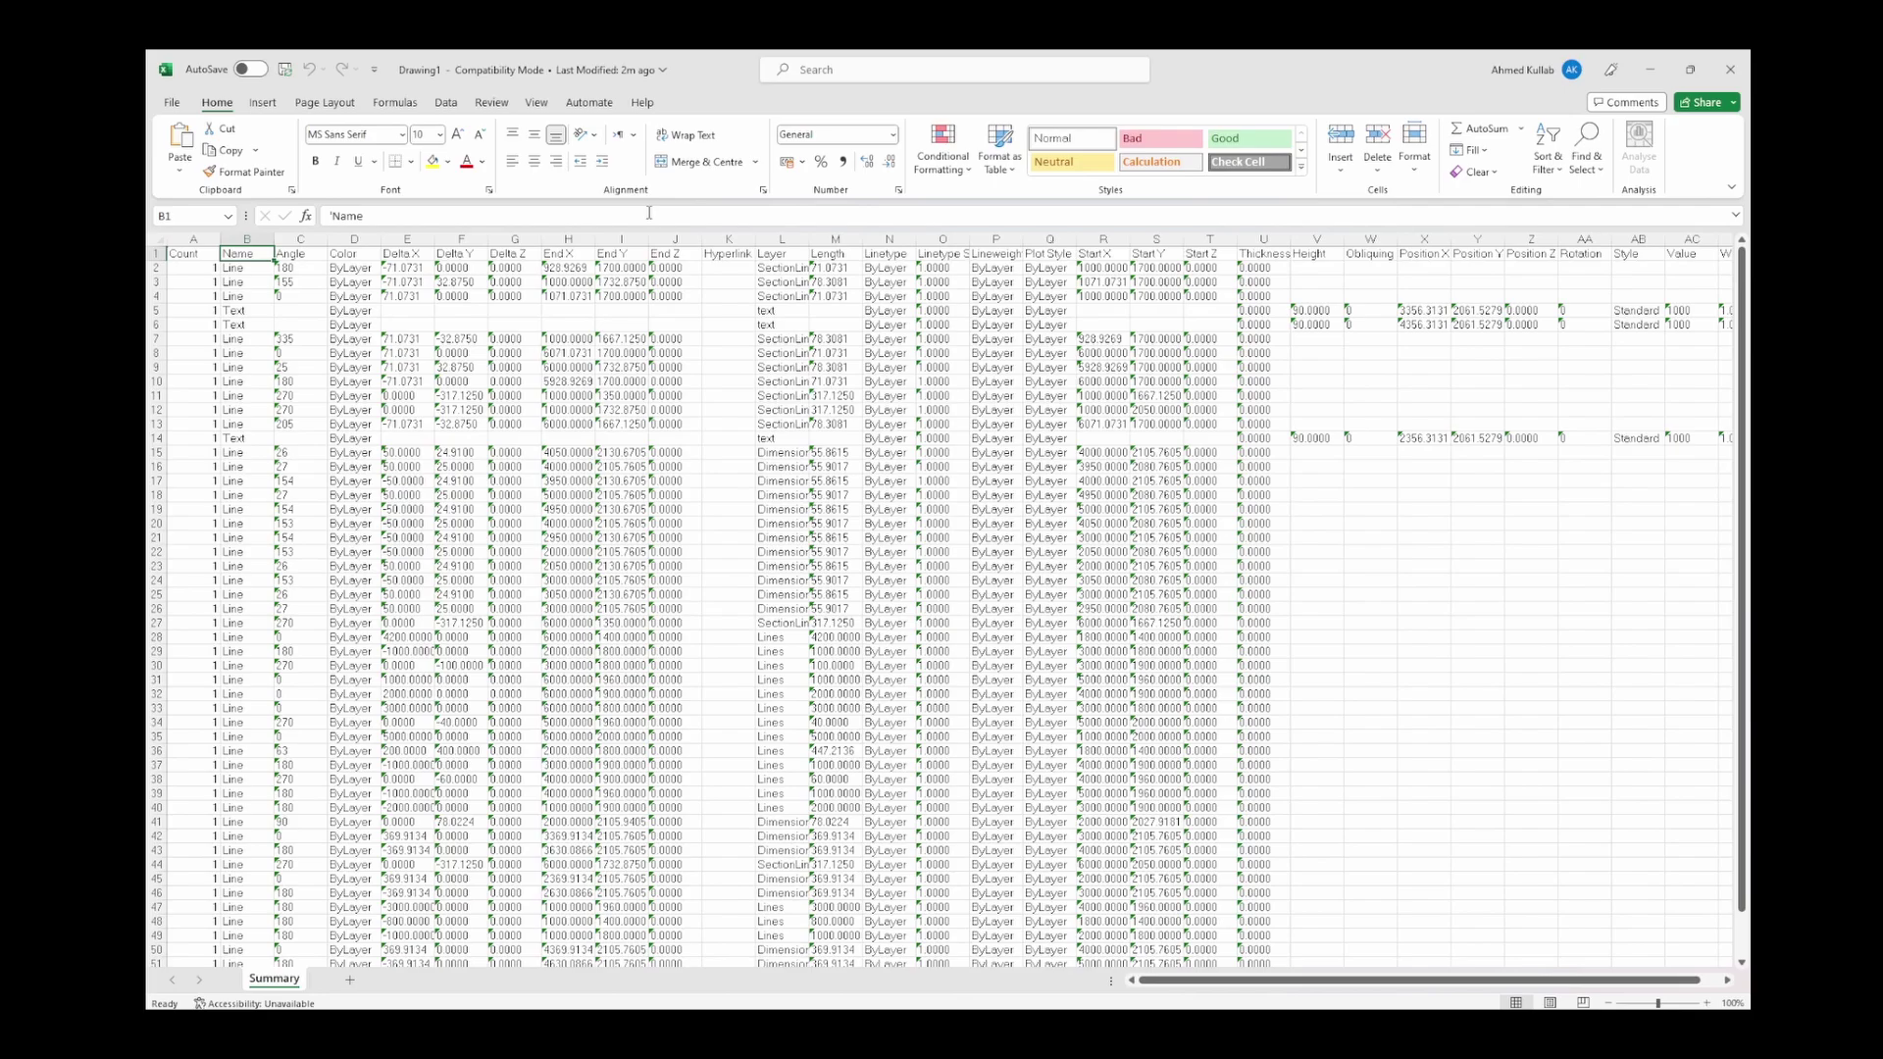
Step: Turn on column filtering for the table from the Data tools
{"action": "left_click", "coordinate": [446, 102]}
{"action": "left_click", "coordinate": [1001, 147]}
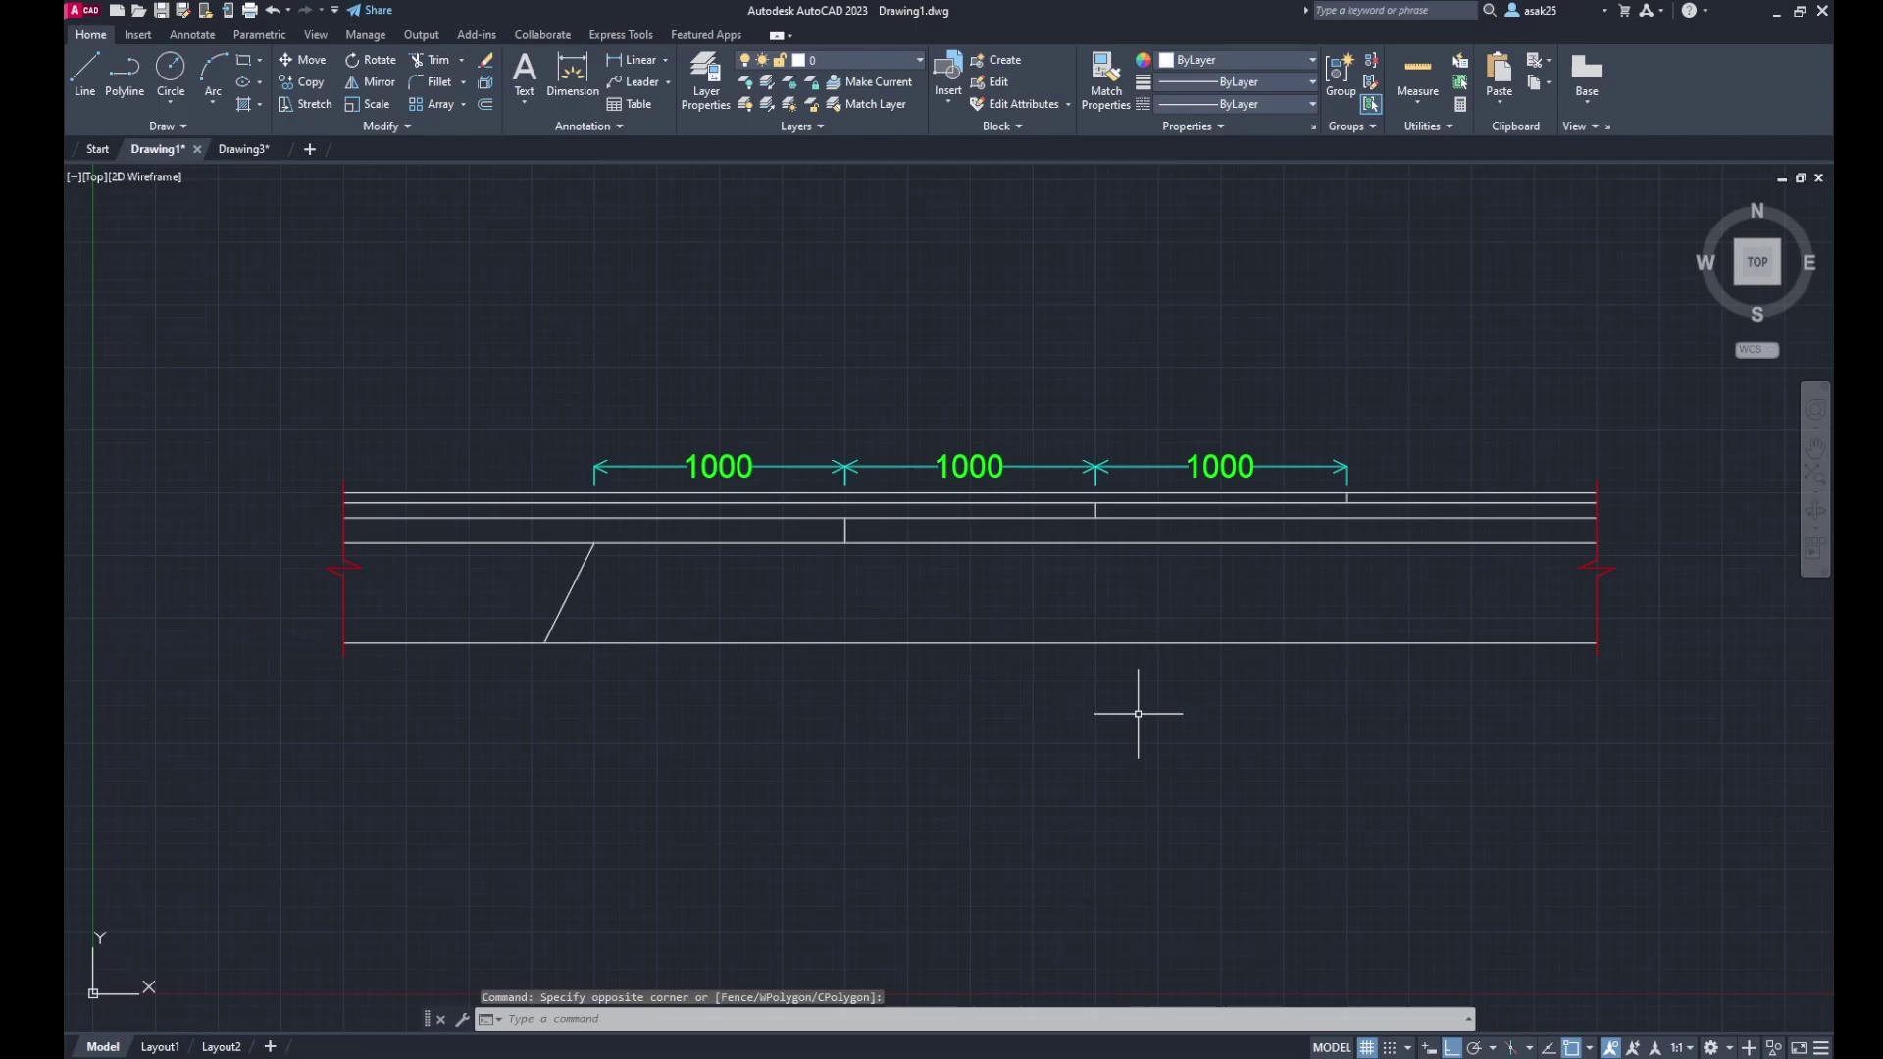
Step: Start a new data extraction with DATAEXTRACTION and save its settings as extractRoadSection.dxe
{"action": "type", "text": "DATAEXTRACTION"}
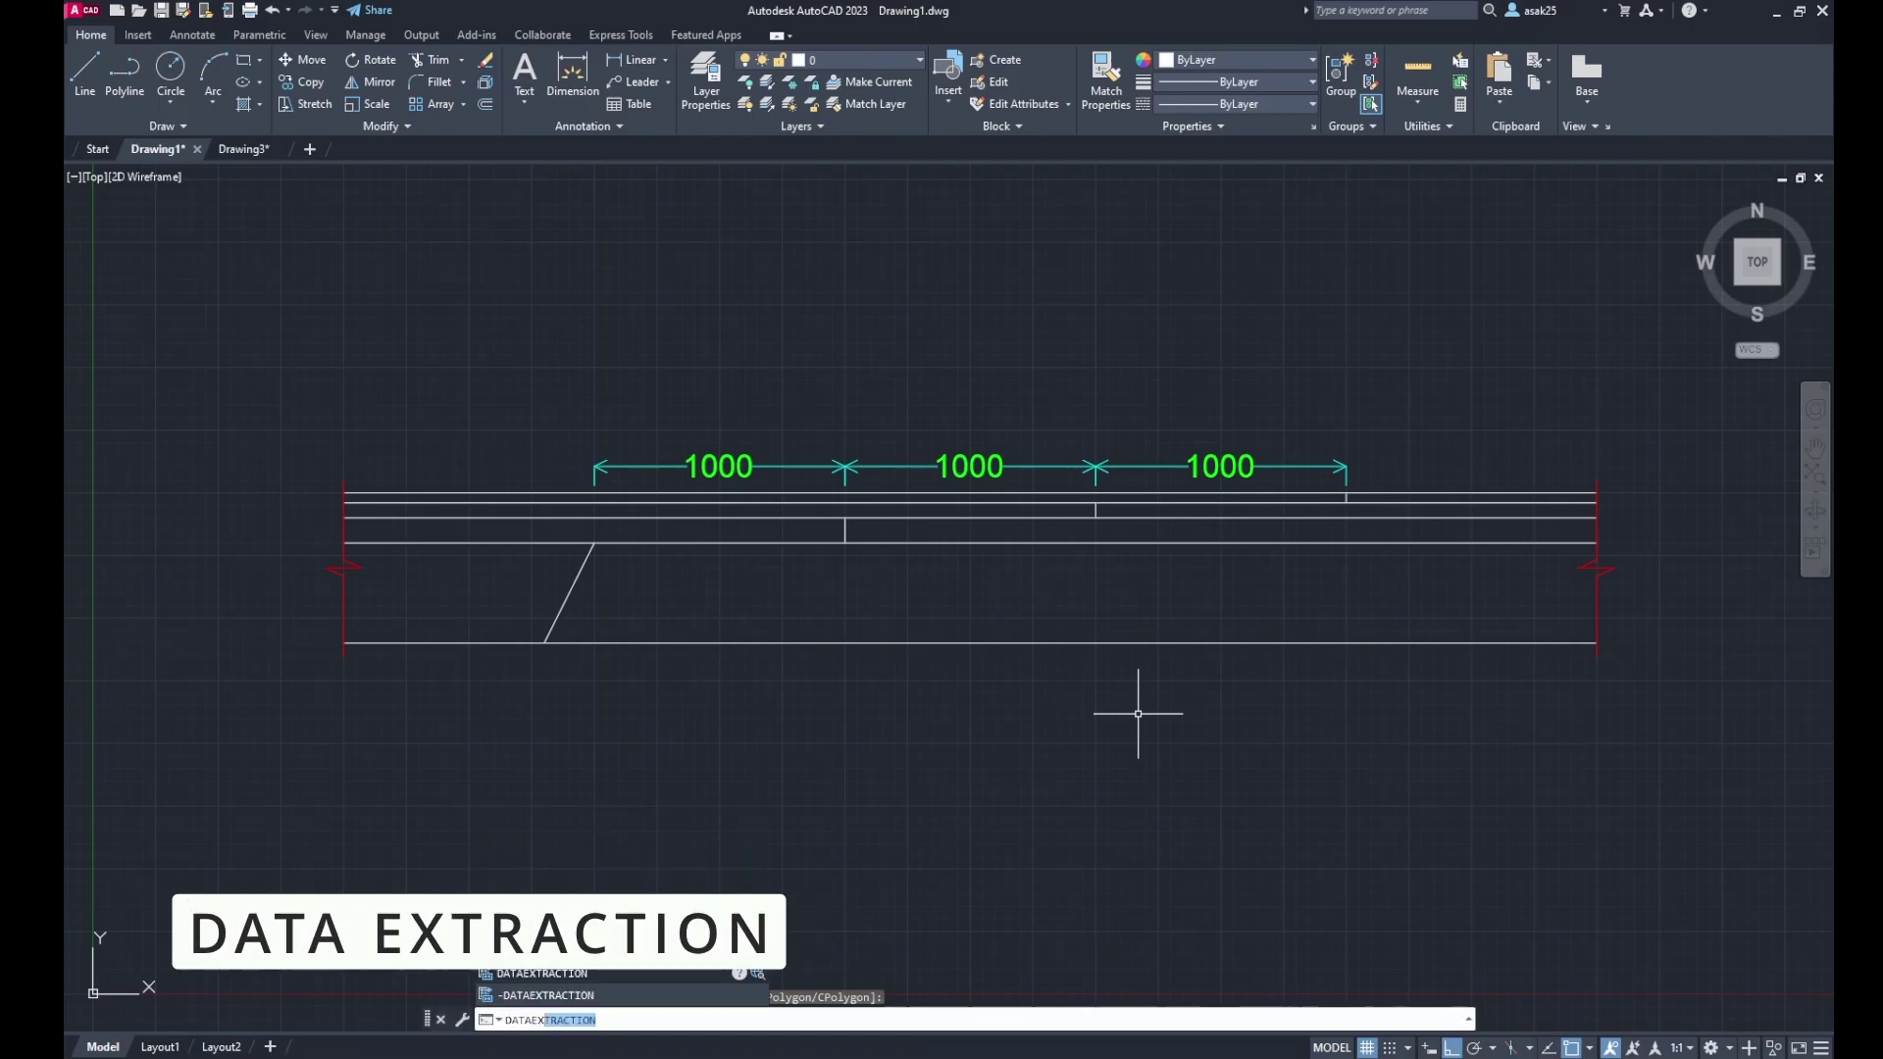
{"action": "key", "text": "Return"}
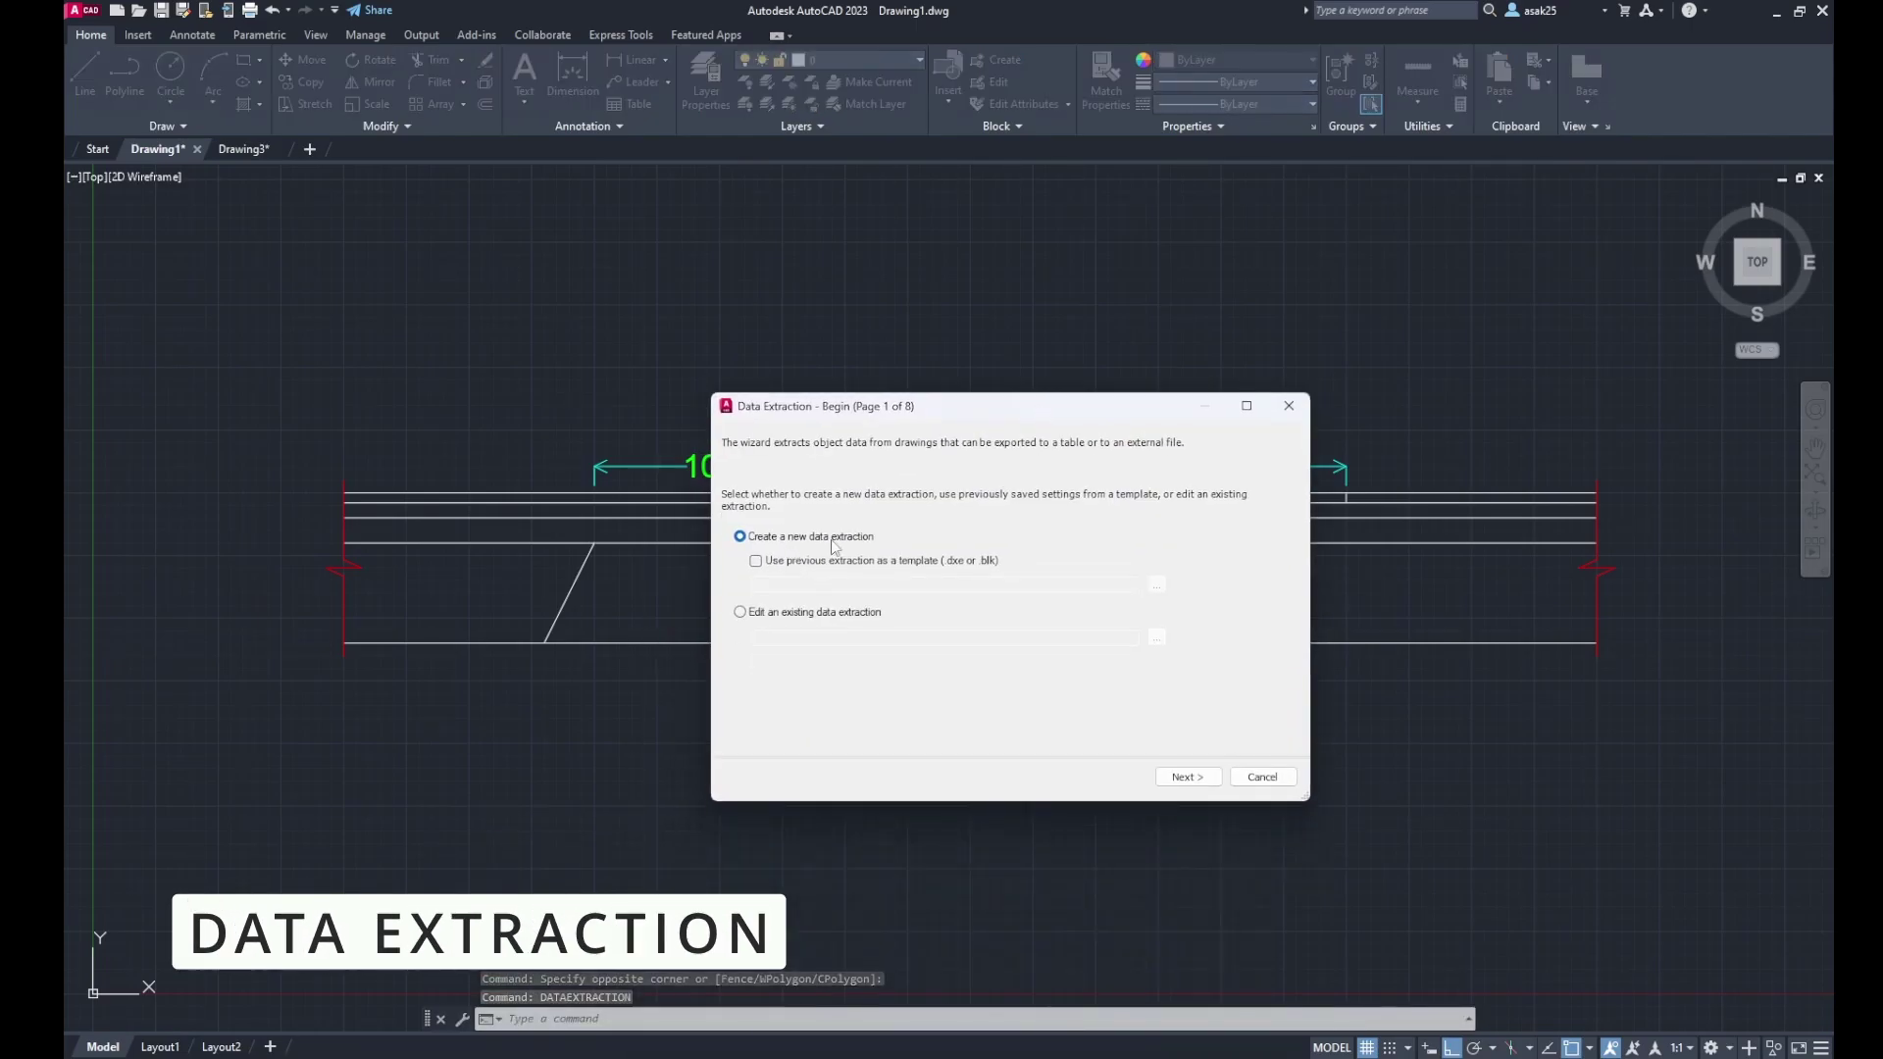
{"action": "left_click", "coordinate": [1187, 776]}
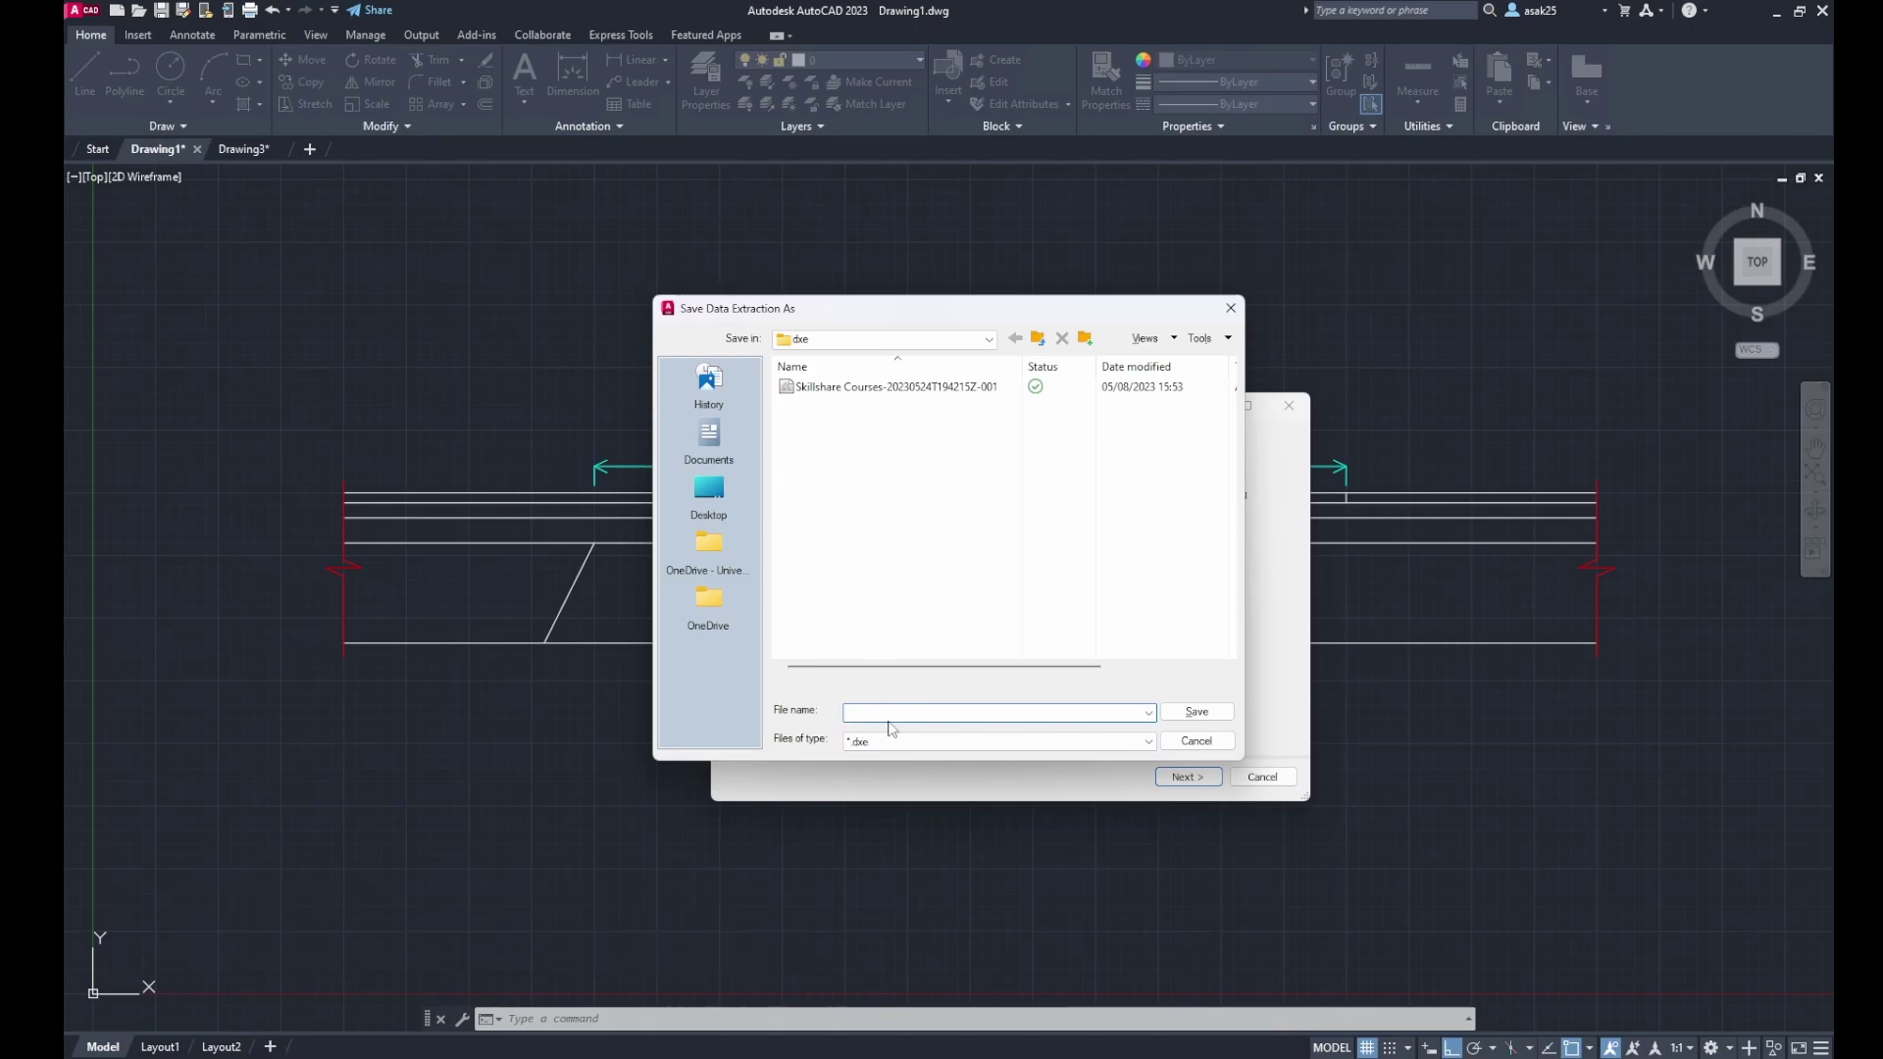
{"action": "type", "text": "extractRoadSection"}
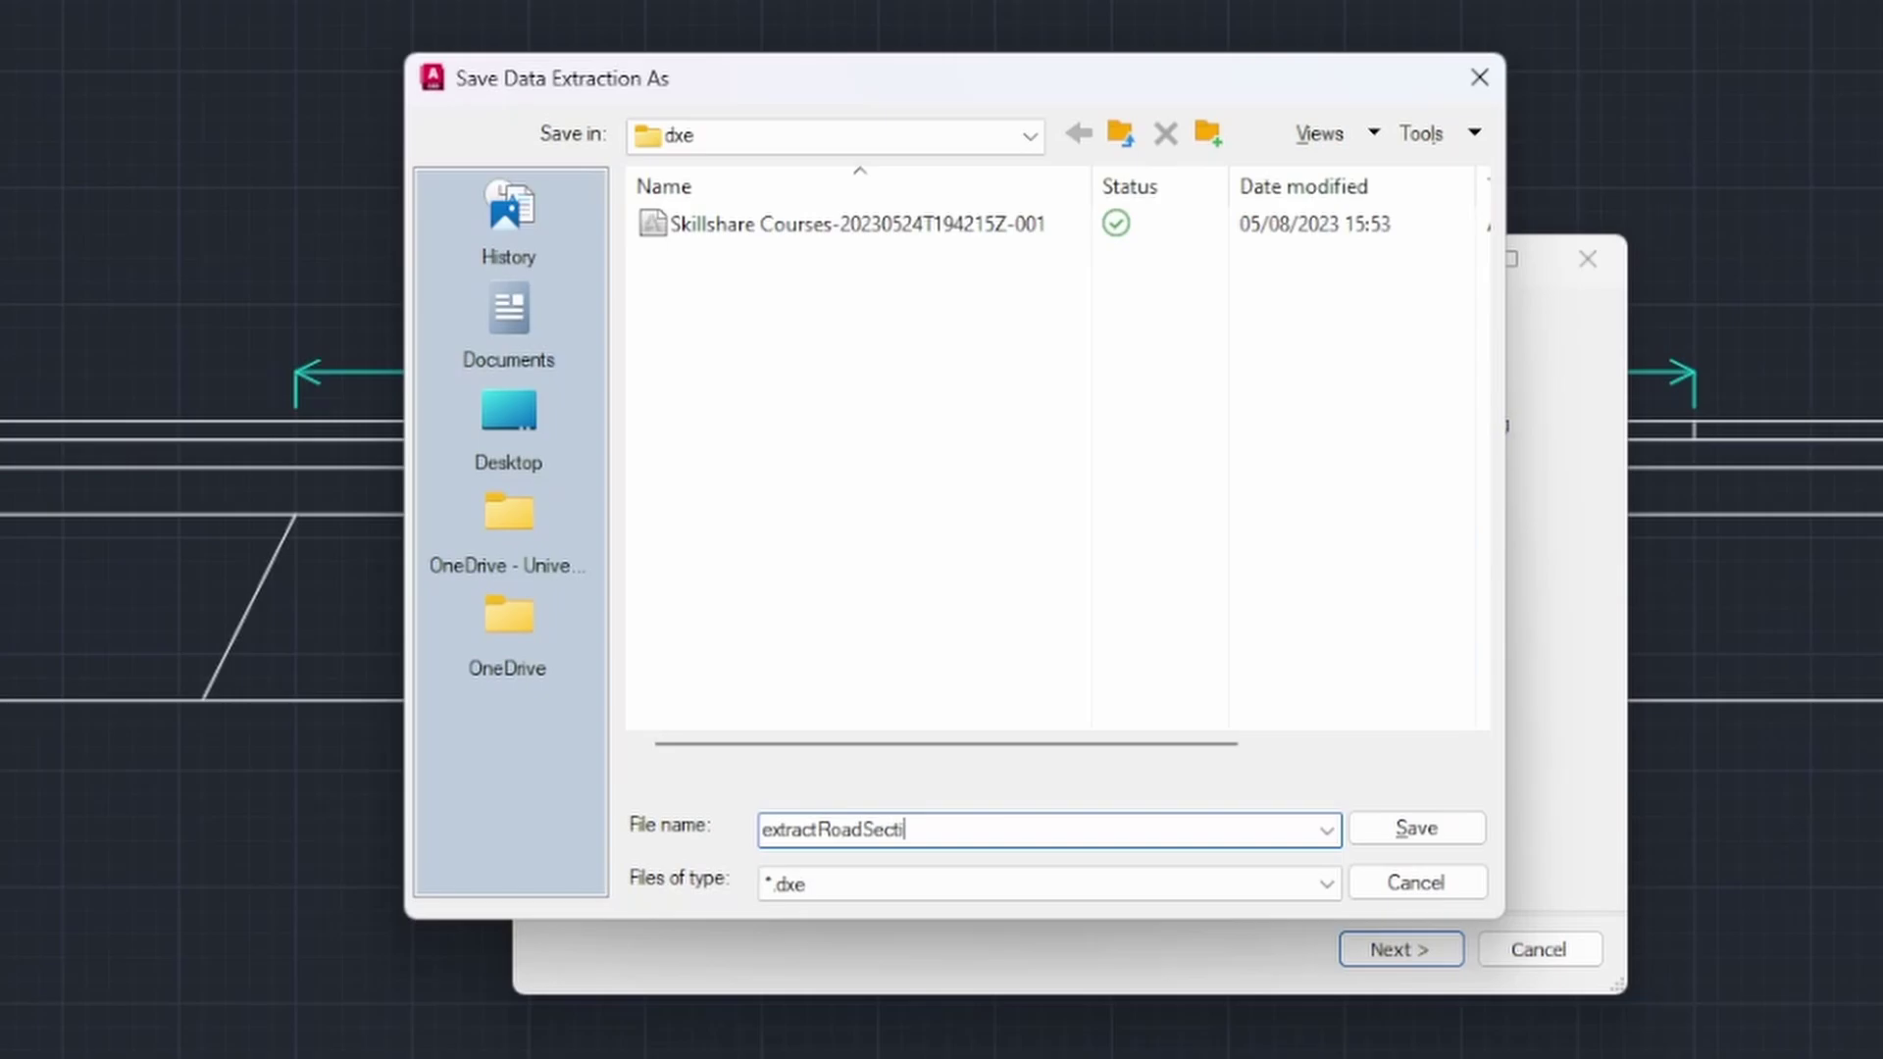
{"action": "left_click", "coordinate": [1409, 837]}
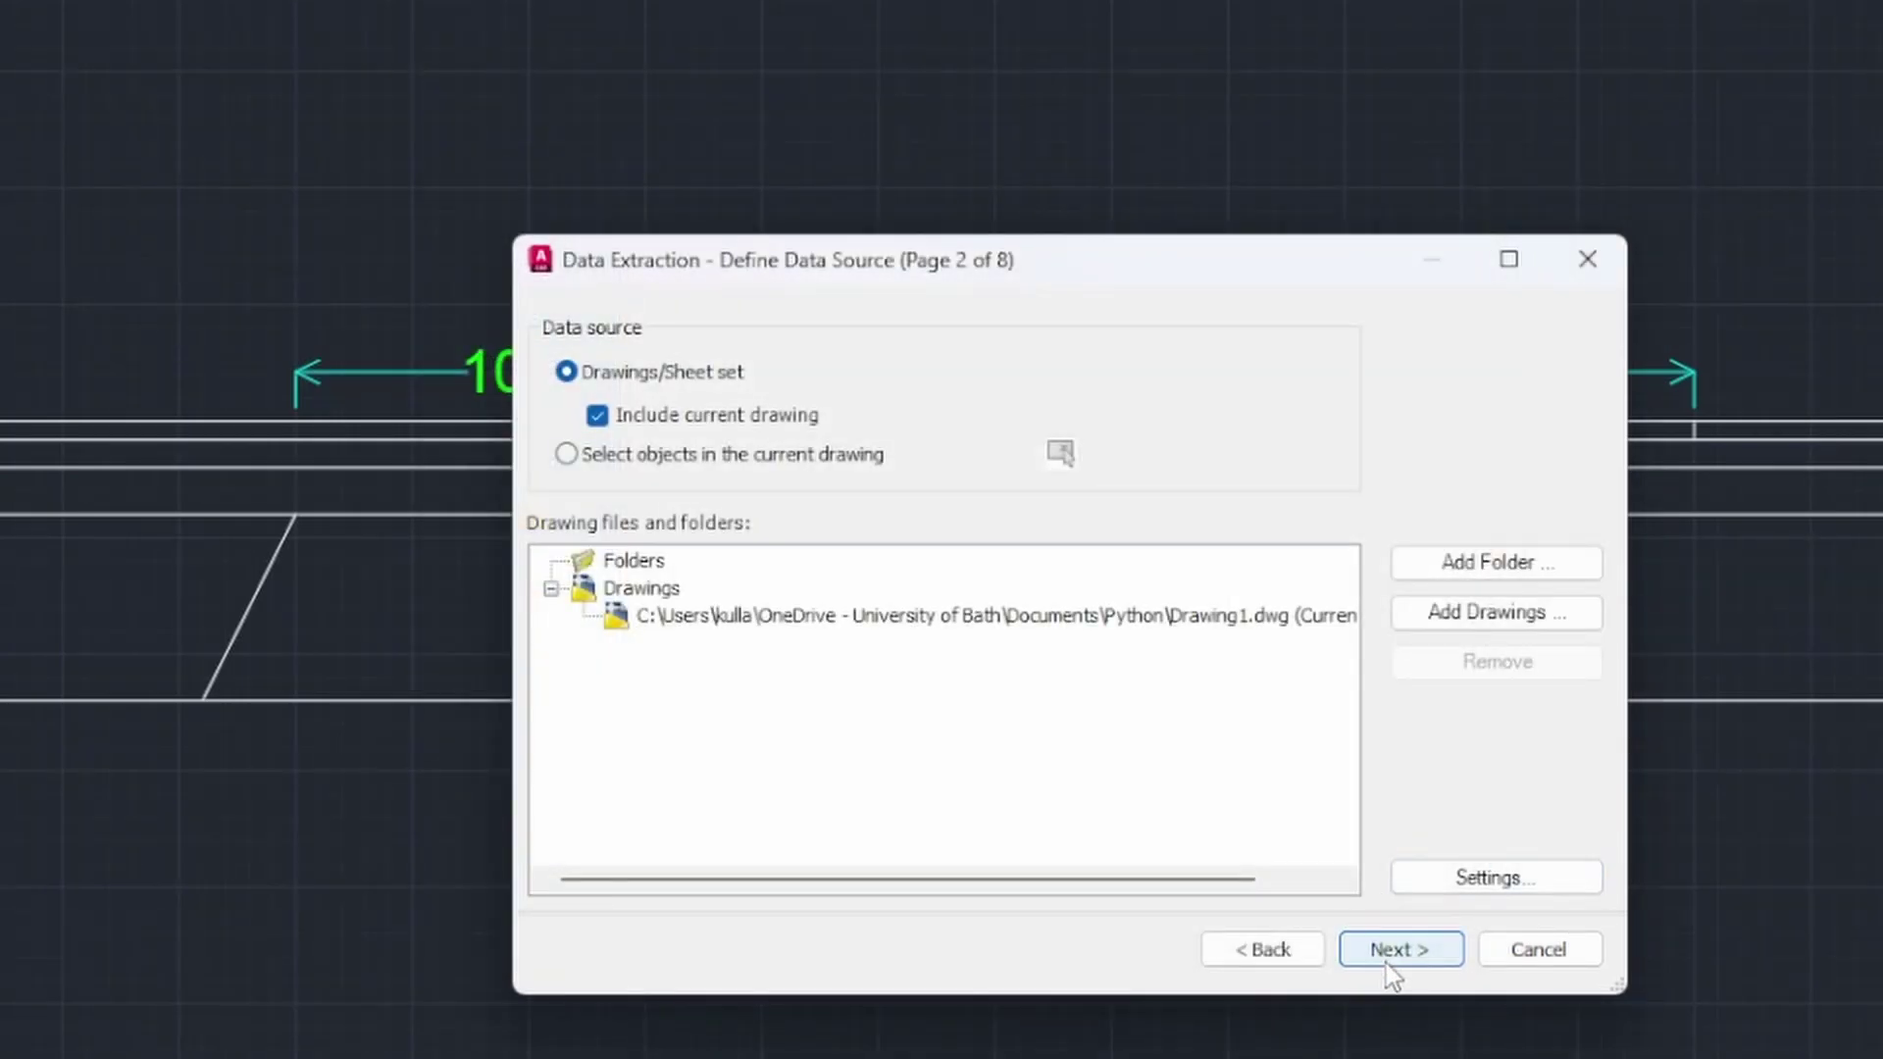
Step: Use the current drawing as the data source and accept the Line and Text objects
{"action": "left_click", "coordinate": [1383, 957]}
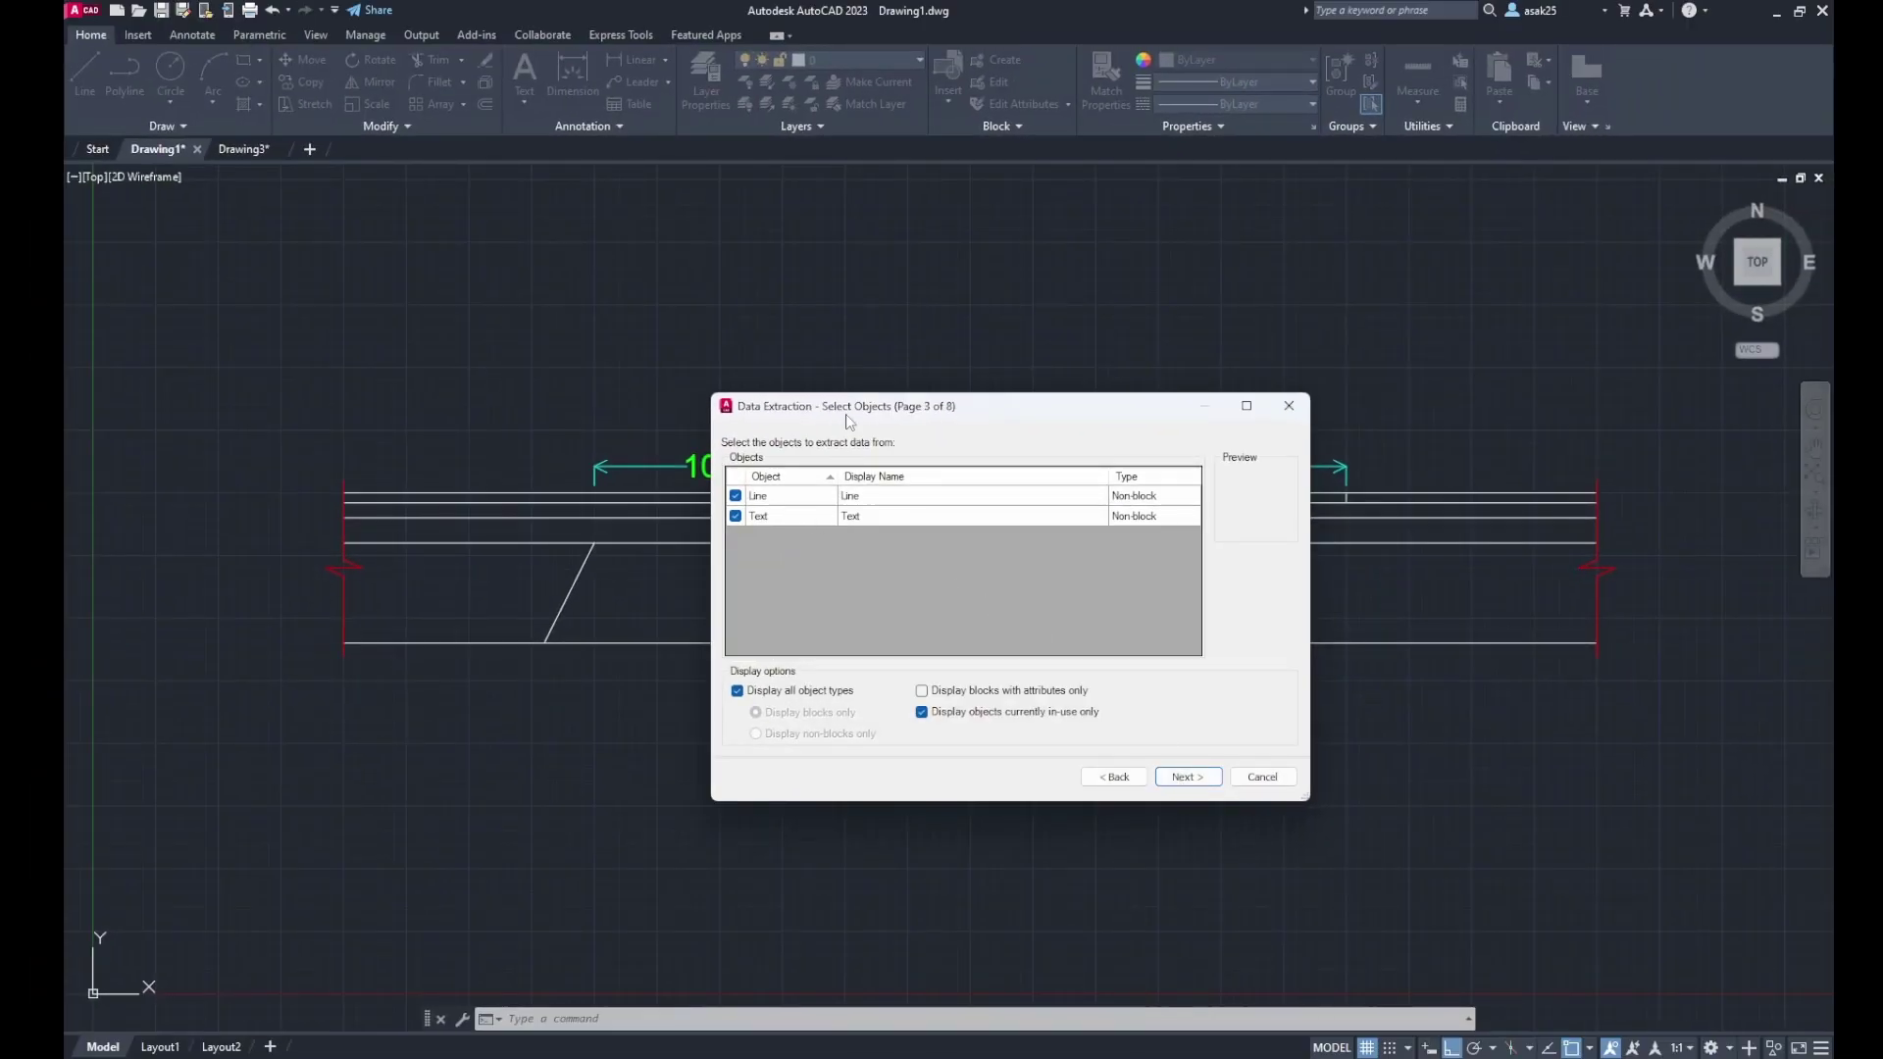
{"action": "mouse_move", "coordinate": [849, 422]}
{"action": "left_mouse_down"}
{"action": "mouse_move", "coordinate": [805, 683]}
{"action": "mouse_move", "coordinate": [895, 527]}
{"action": "left_mouse_up"}
{"action": "left_click", "coordinate": [1187, 769]}
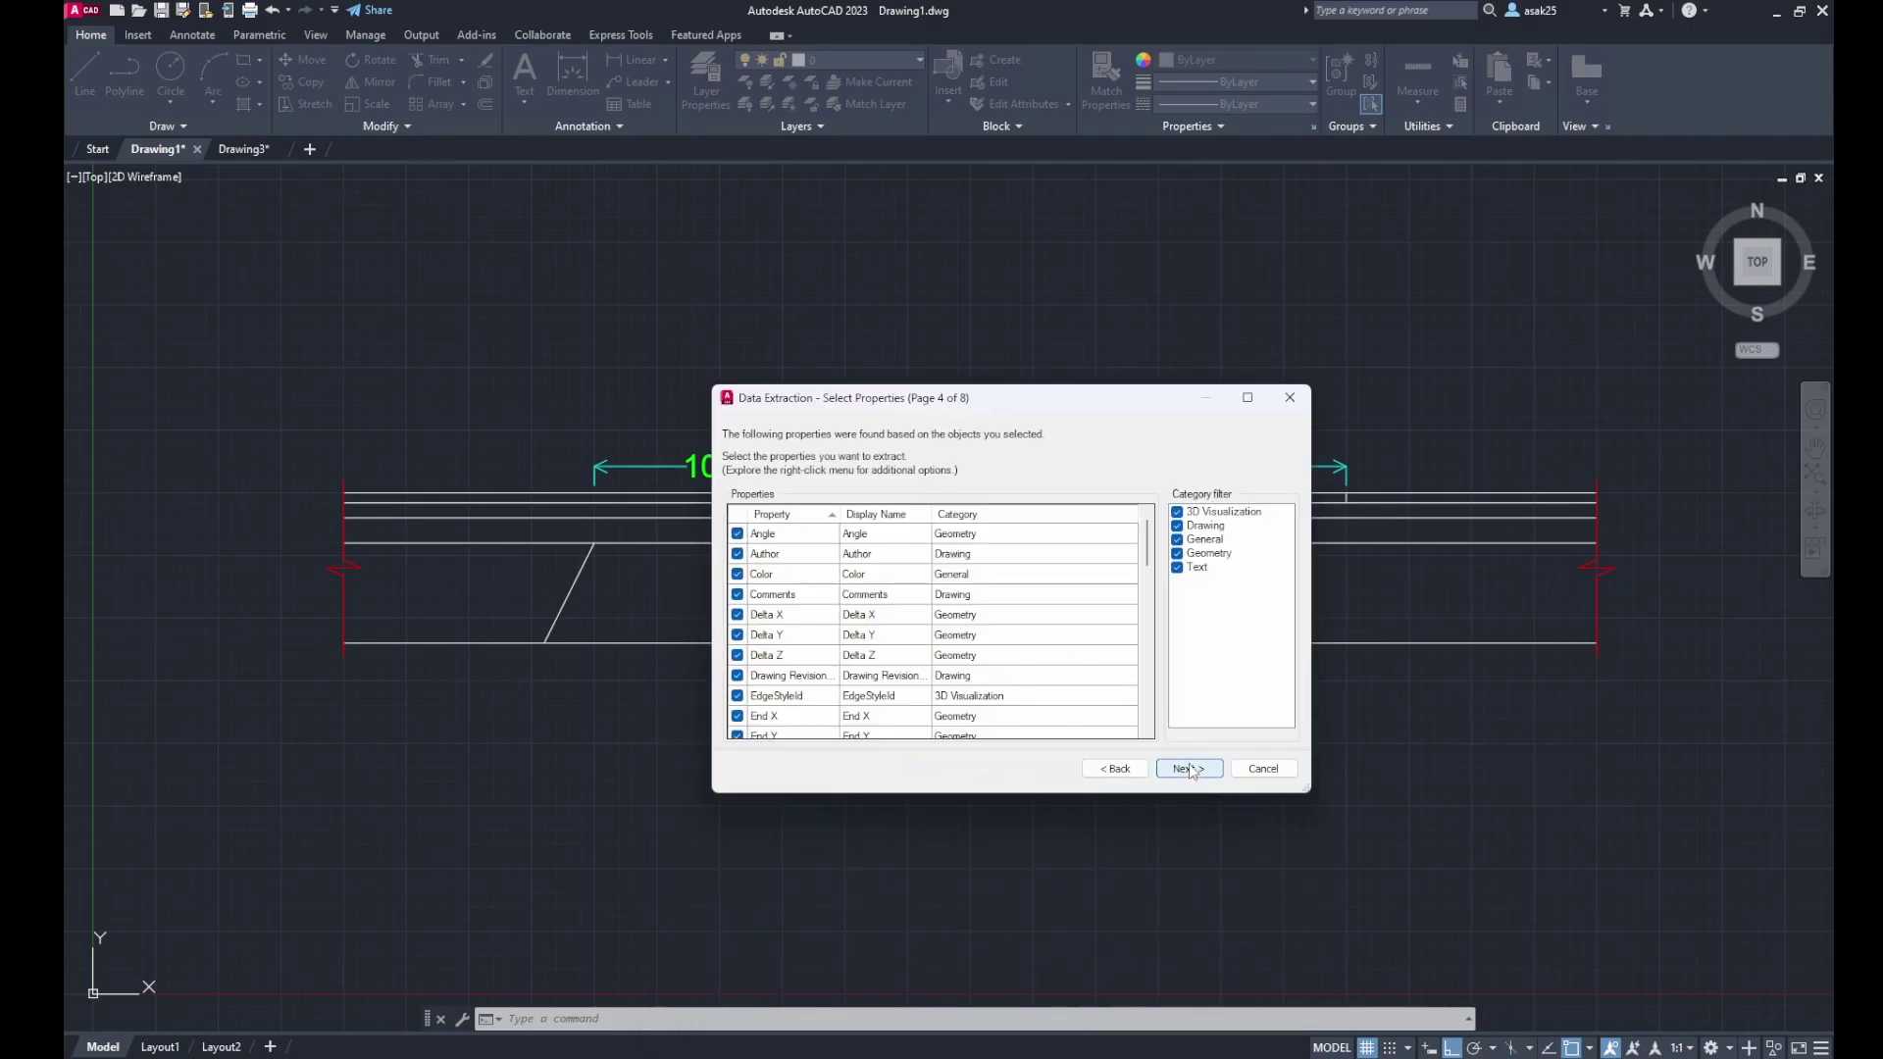
Step: Exclude the 3D Visualization and Drawing categories, keeping General, Geometry and Text properties
{"action": "left_click", "coordinate": [1177, 512]}
{"action": "left_click", "coordinate": [1177, 526]}
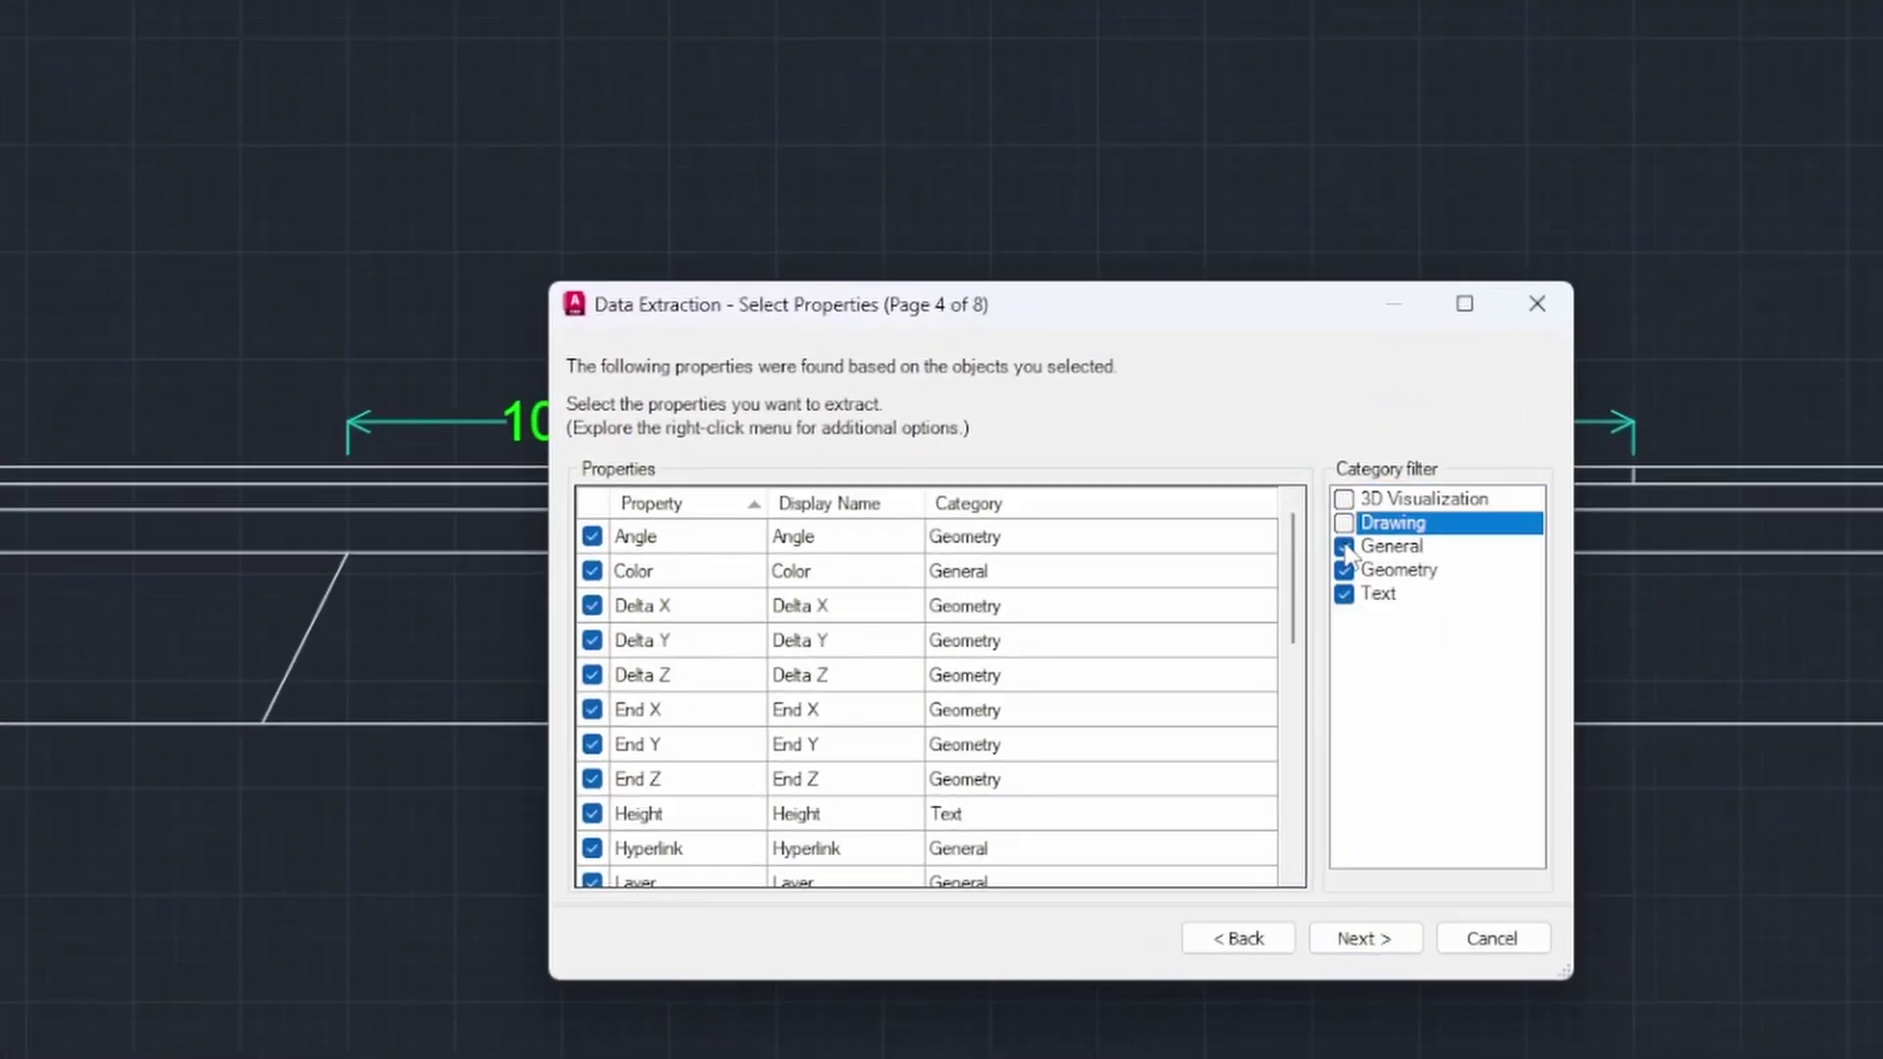
{"action": "mouse_move", "coordinate": [1294, 613]}
{"action": "left_mouse_down"}
{"action": "mouse_move", "coordinate": [1292, 844]}
{"action": "mouse_move", "coordinate": [1312, 633]}
{"action": "left_mouse_up"}
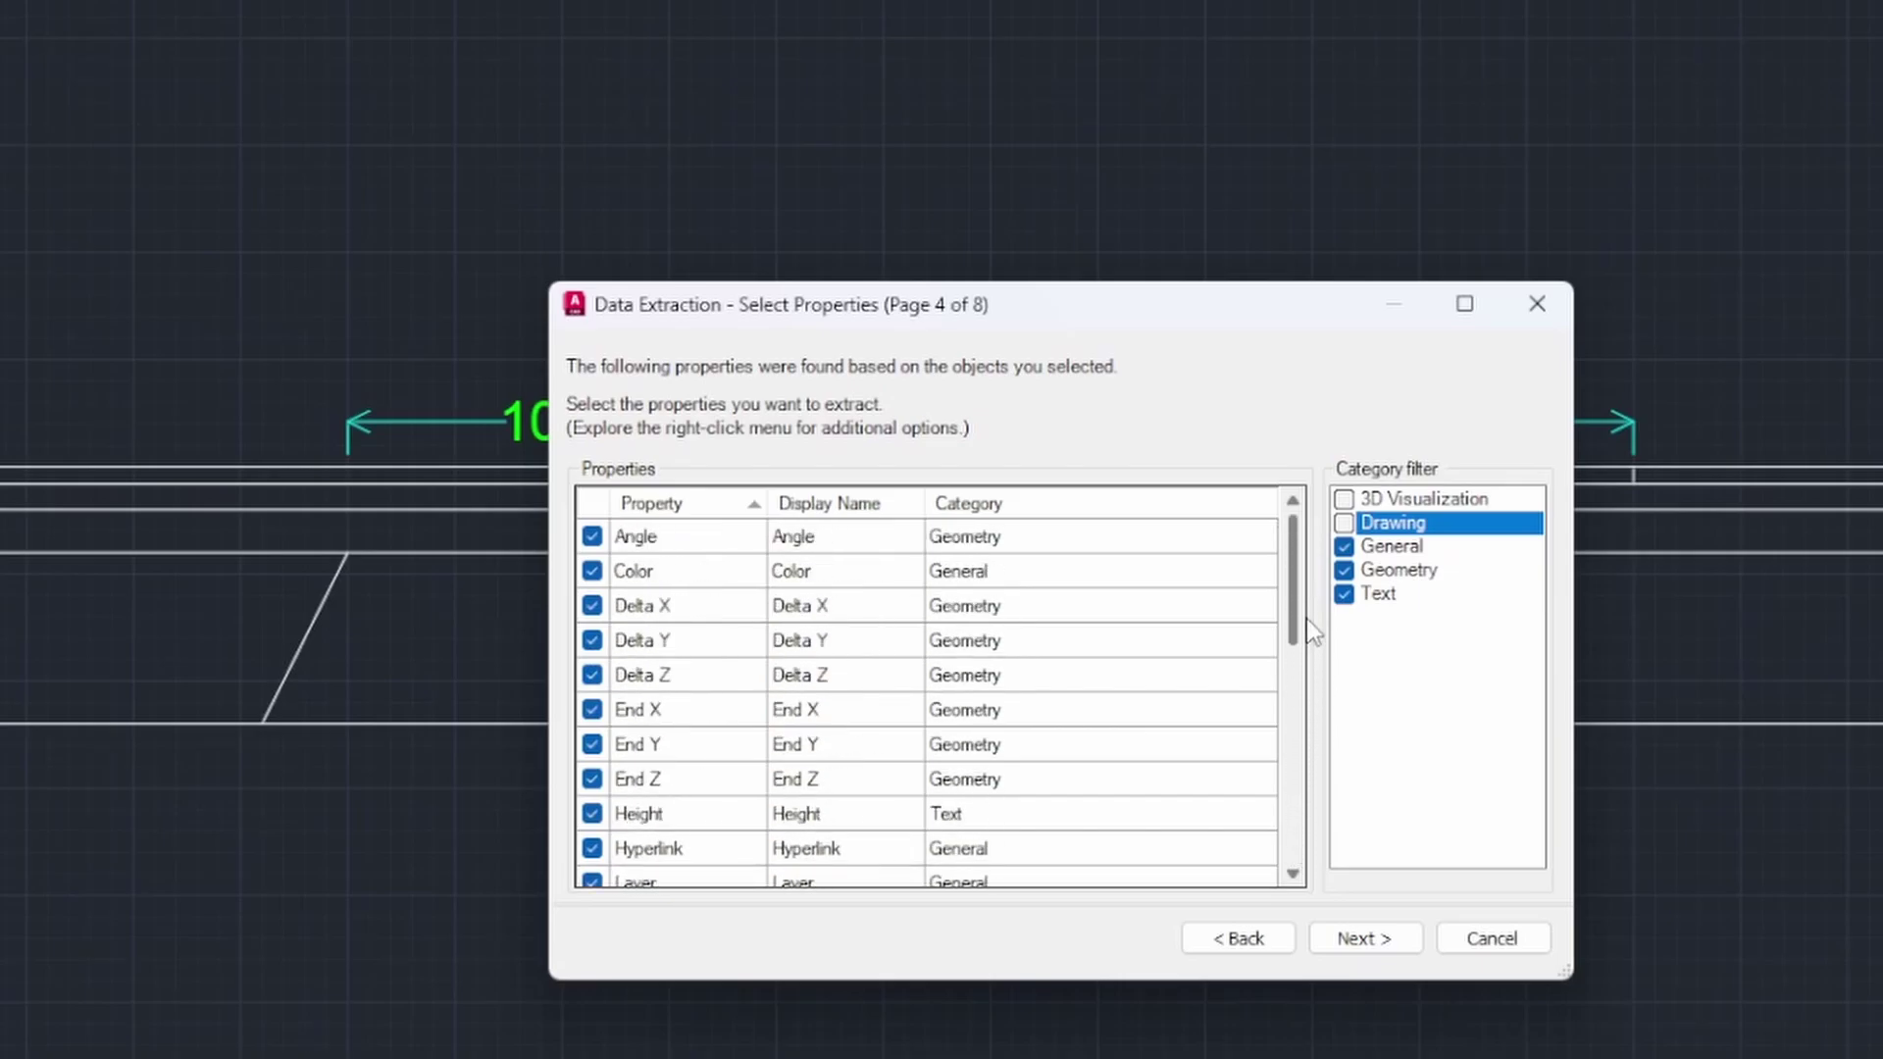
{"action": "left_click", "coordinate": [1408, 949]}
{"action": "mouse_move", "coordinate": [769, 733]}
{"action": "left_mouse_down"}
{"action": "mouse_move", "coordinate": [1489, 780]}
{"action": "mouse_move", "coordinate": [1134, 778]}
{"action": "mouse_move", "coordinate": [798, 737]}
{"action": "left_mouse_up"}
Step: Accept the refined data table and choose to output the data to an external file
{"action": "left_click", "coordinate": [1363, 941]}
{"action": "left_click", "coordinate": [636, 459]}
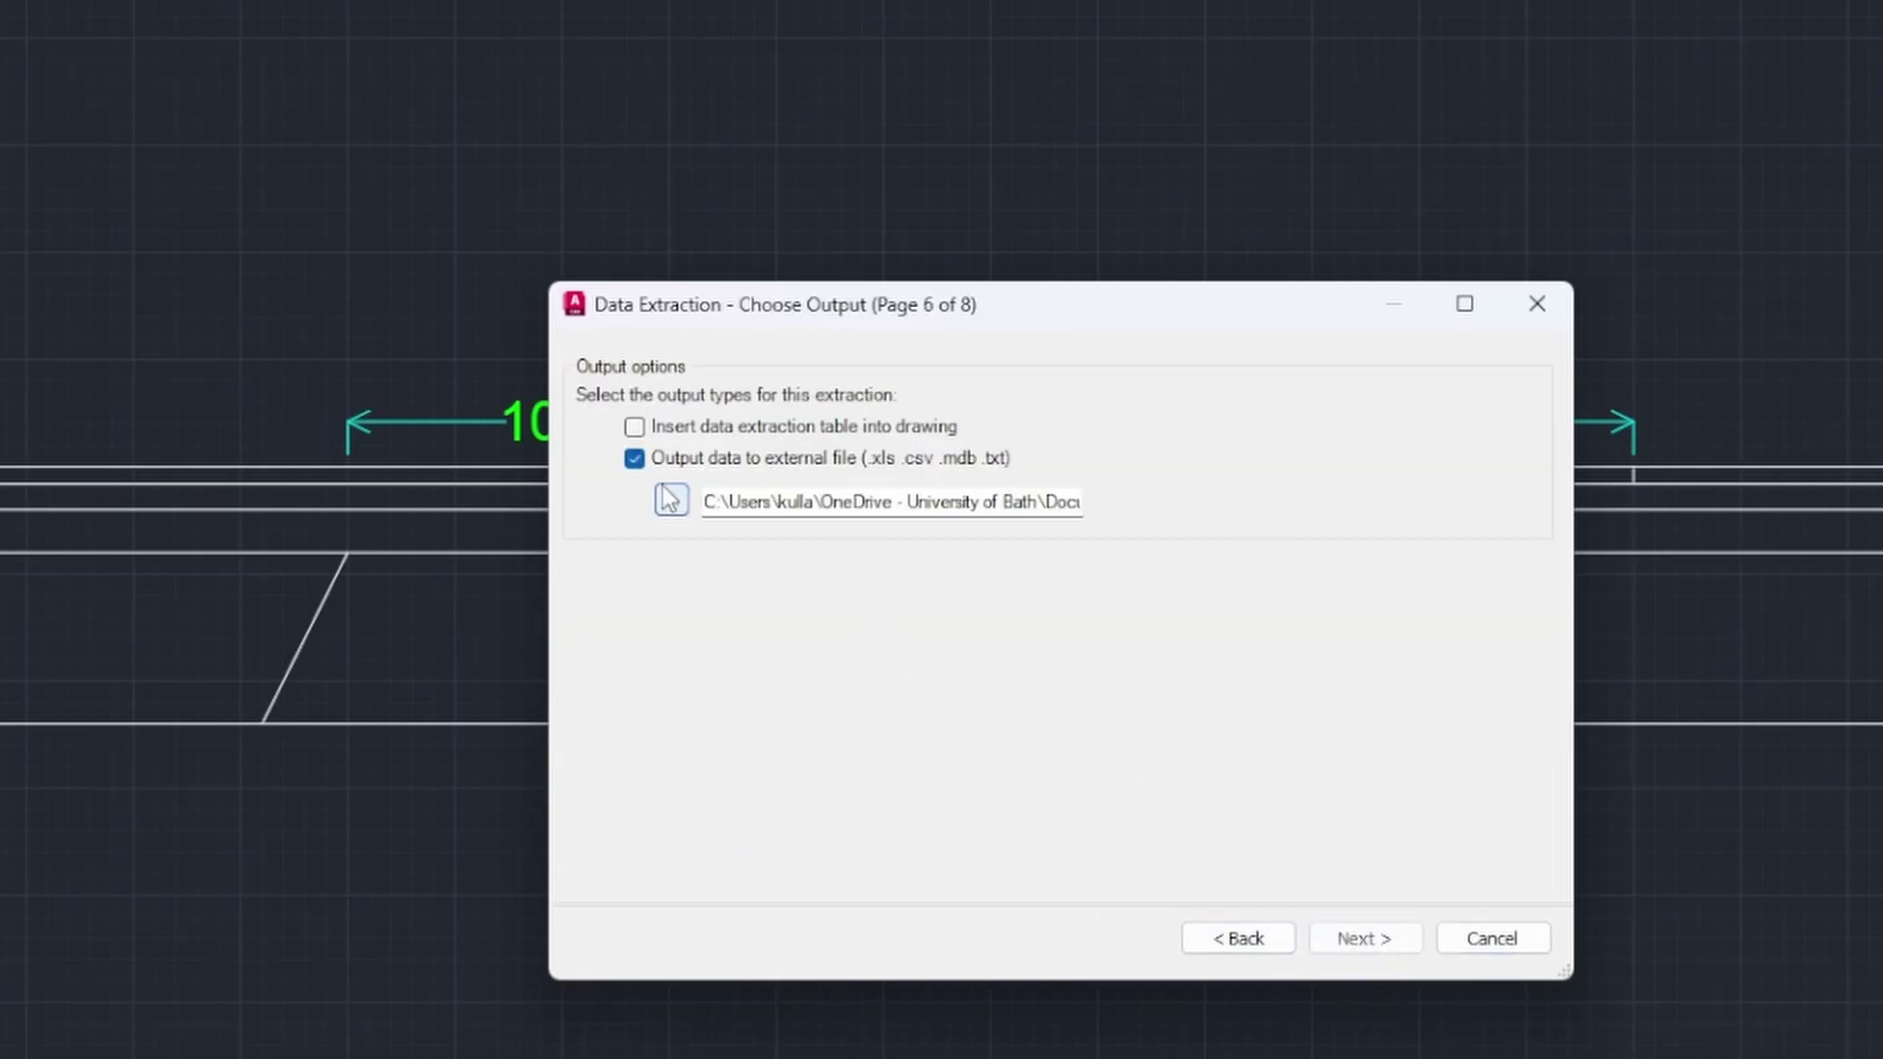
{"action": "left_click", "coordinate": [672, 501]}
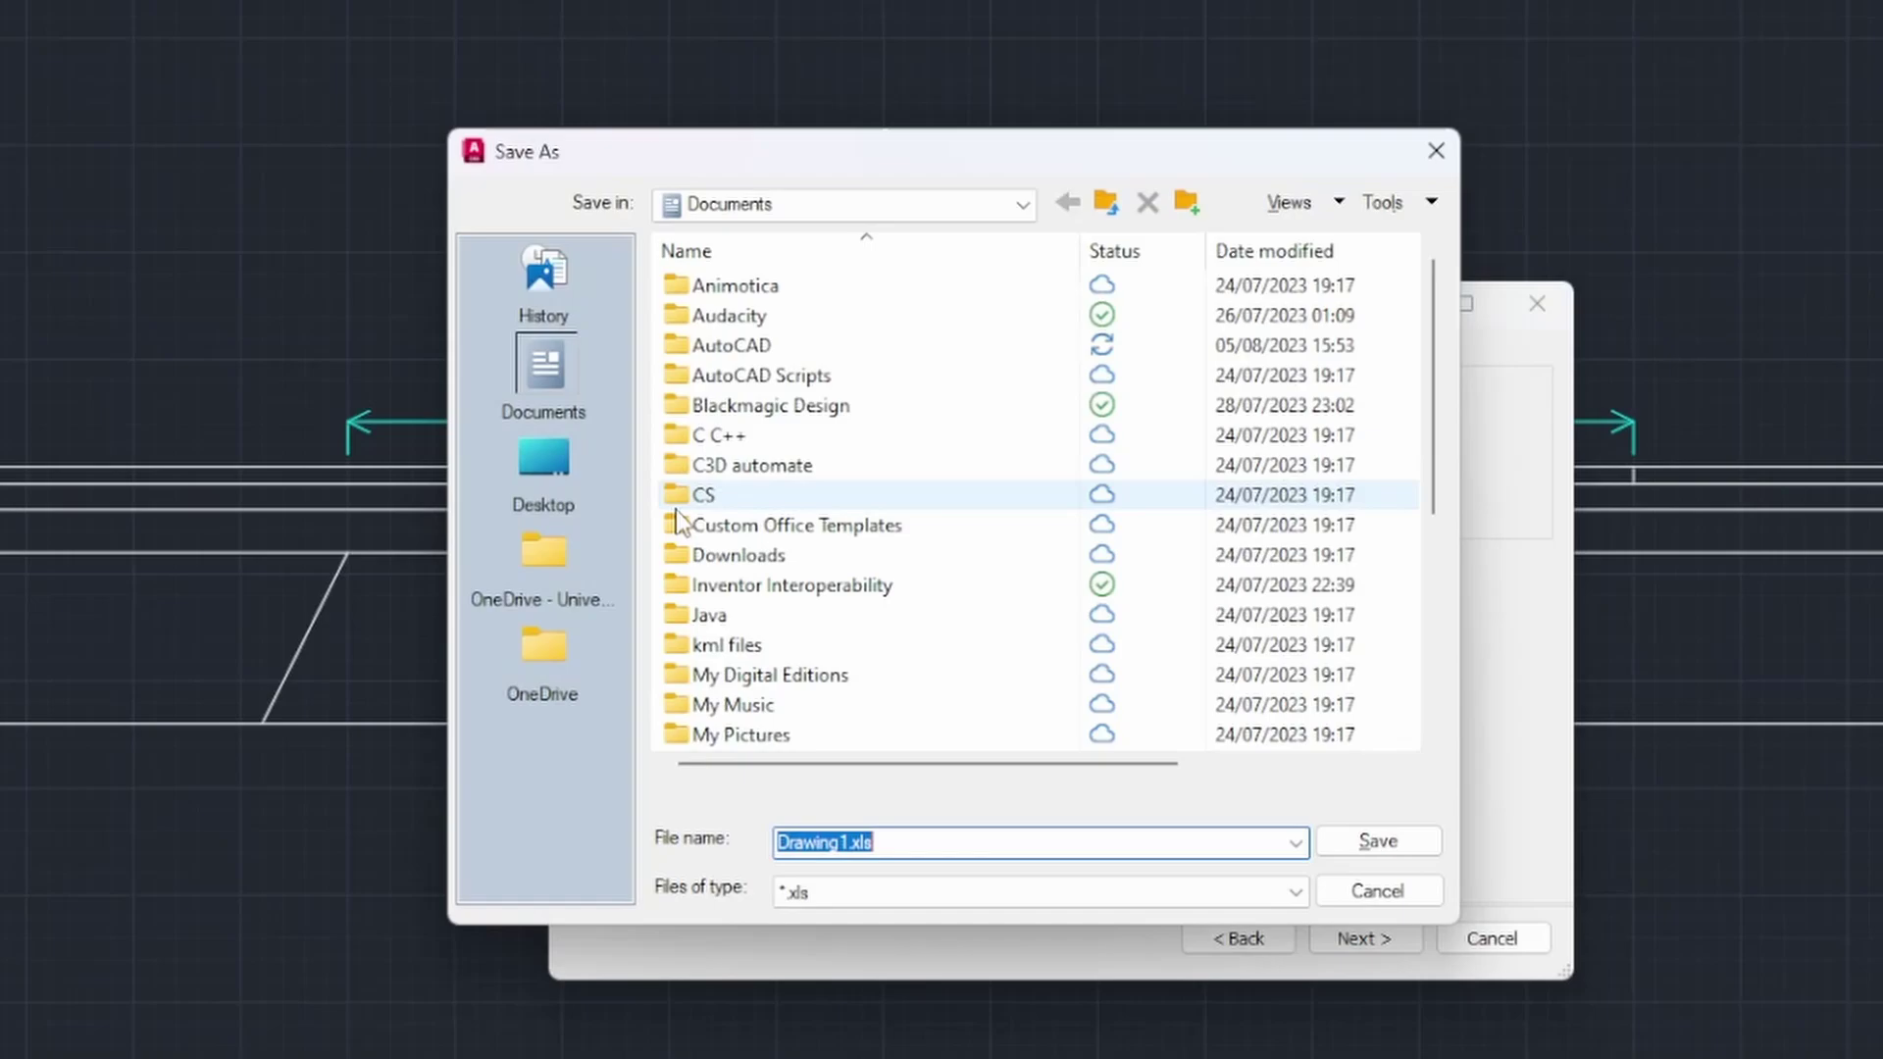
Step: Save the output as Drawing1.xls in a new xls folder under AutoCAD and finish
{"action": "double_click", "coordinate": [784, 366]}
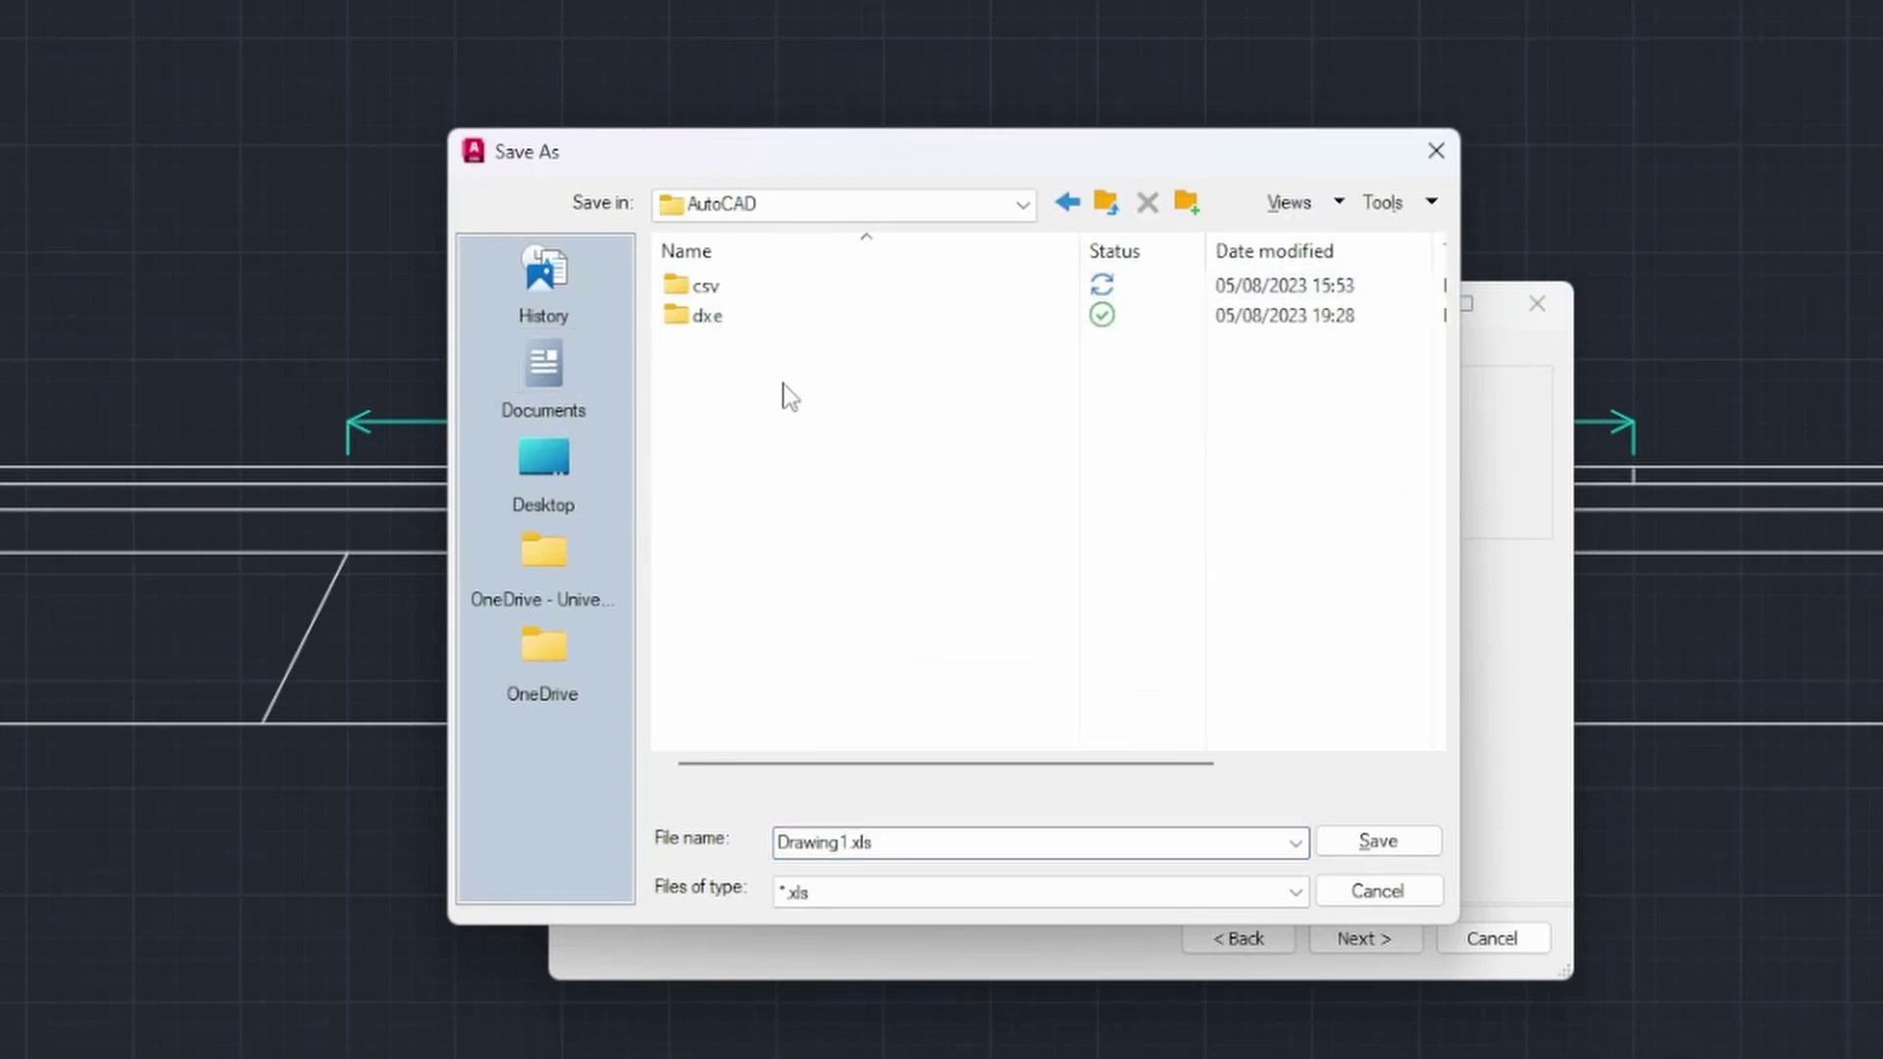
{"action": "right_click", "coordinate": [789, 397]}
{"action": "mouse_move", "coordinate": [981, 873]}
{"action": "left_click", "coordinate": [1153, 888]}
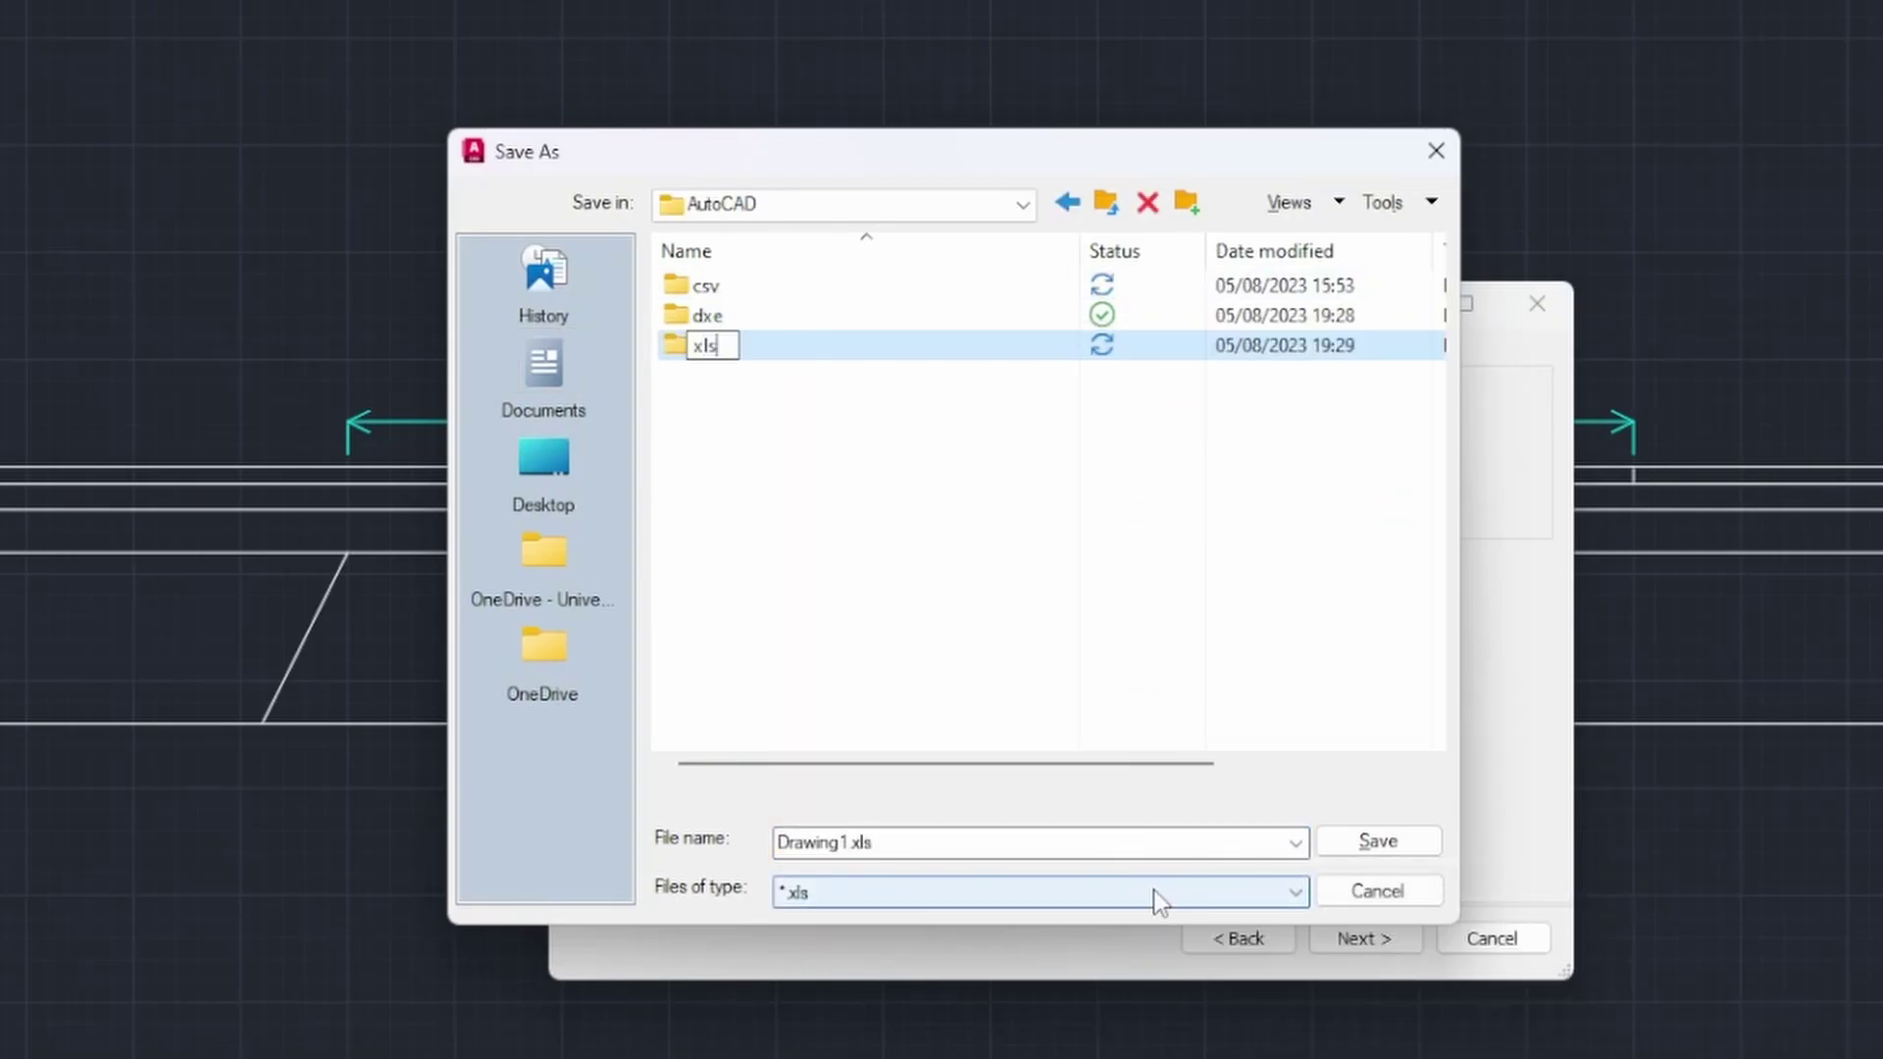
{"action": "key", "text": "Return"}
{"action": "double_click", "coordinate": [745, 349]}
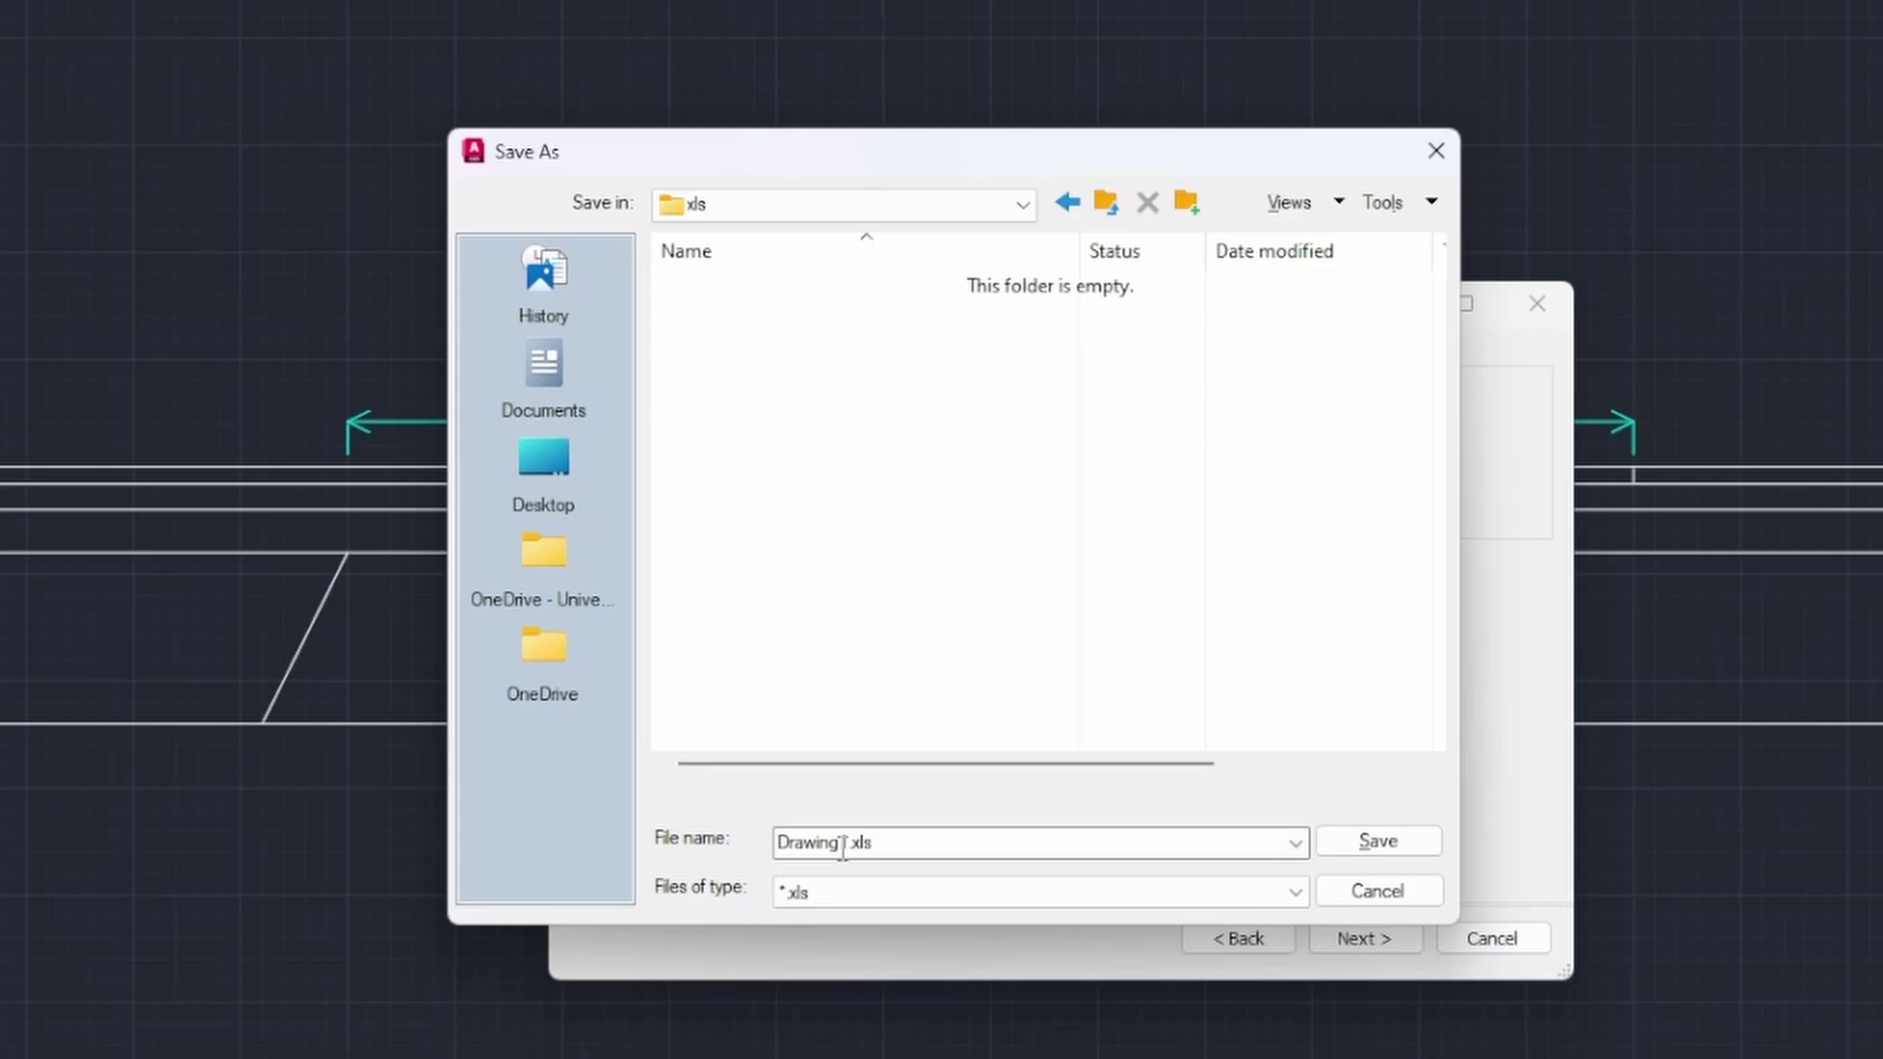
{"action": "left_click", "coordinate": [1373, 843]}
{"action": "left_click", "coordinate": [1355, 934]}
{"action": "left_click", "coordinate": [1357, 931]}
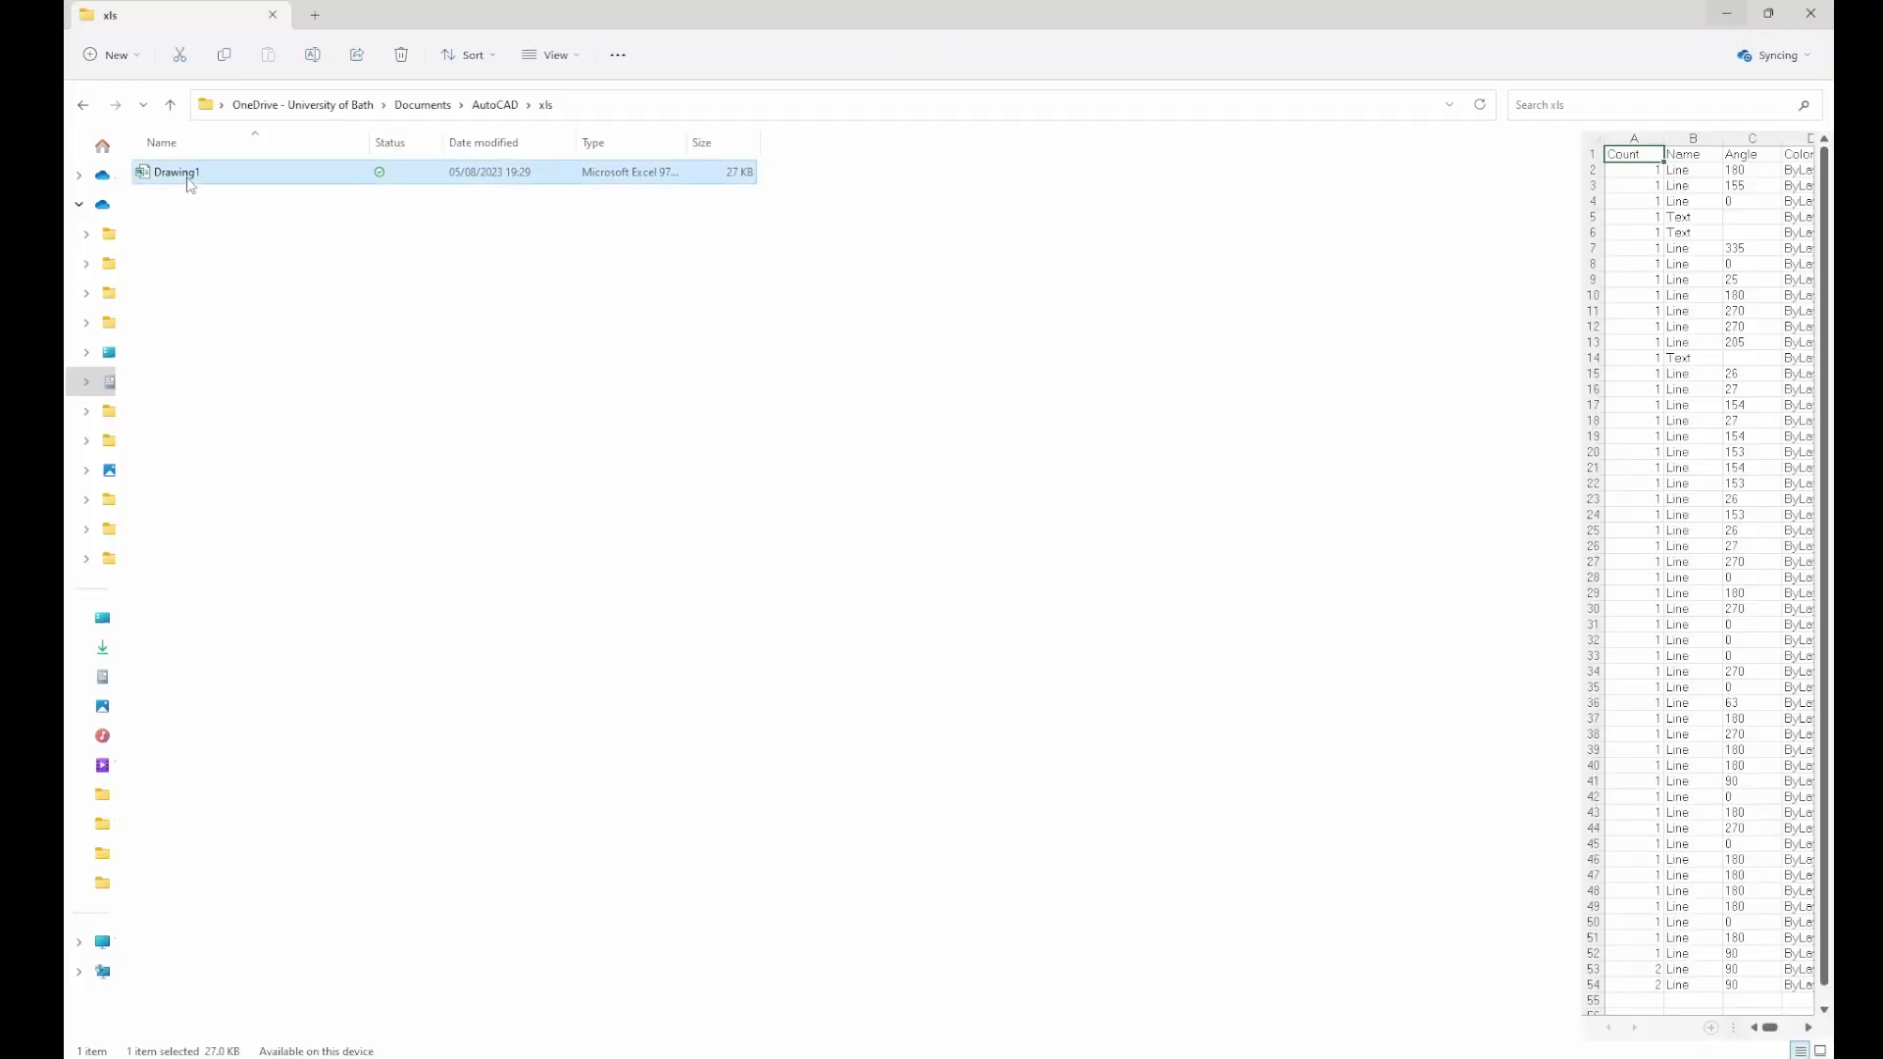
Step: Open Drawing1.xls in Excel and turn on column filters for the extracted Summary data
{"action": "right_click", "coordinate": [189, 178]}
{"action": "left_click", "coordinate": [244, 243]}
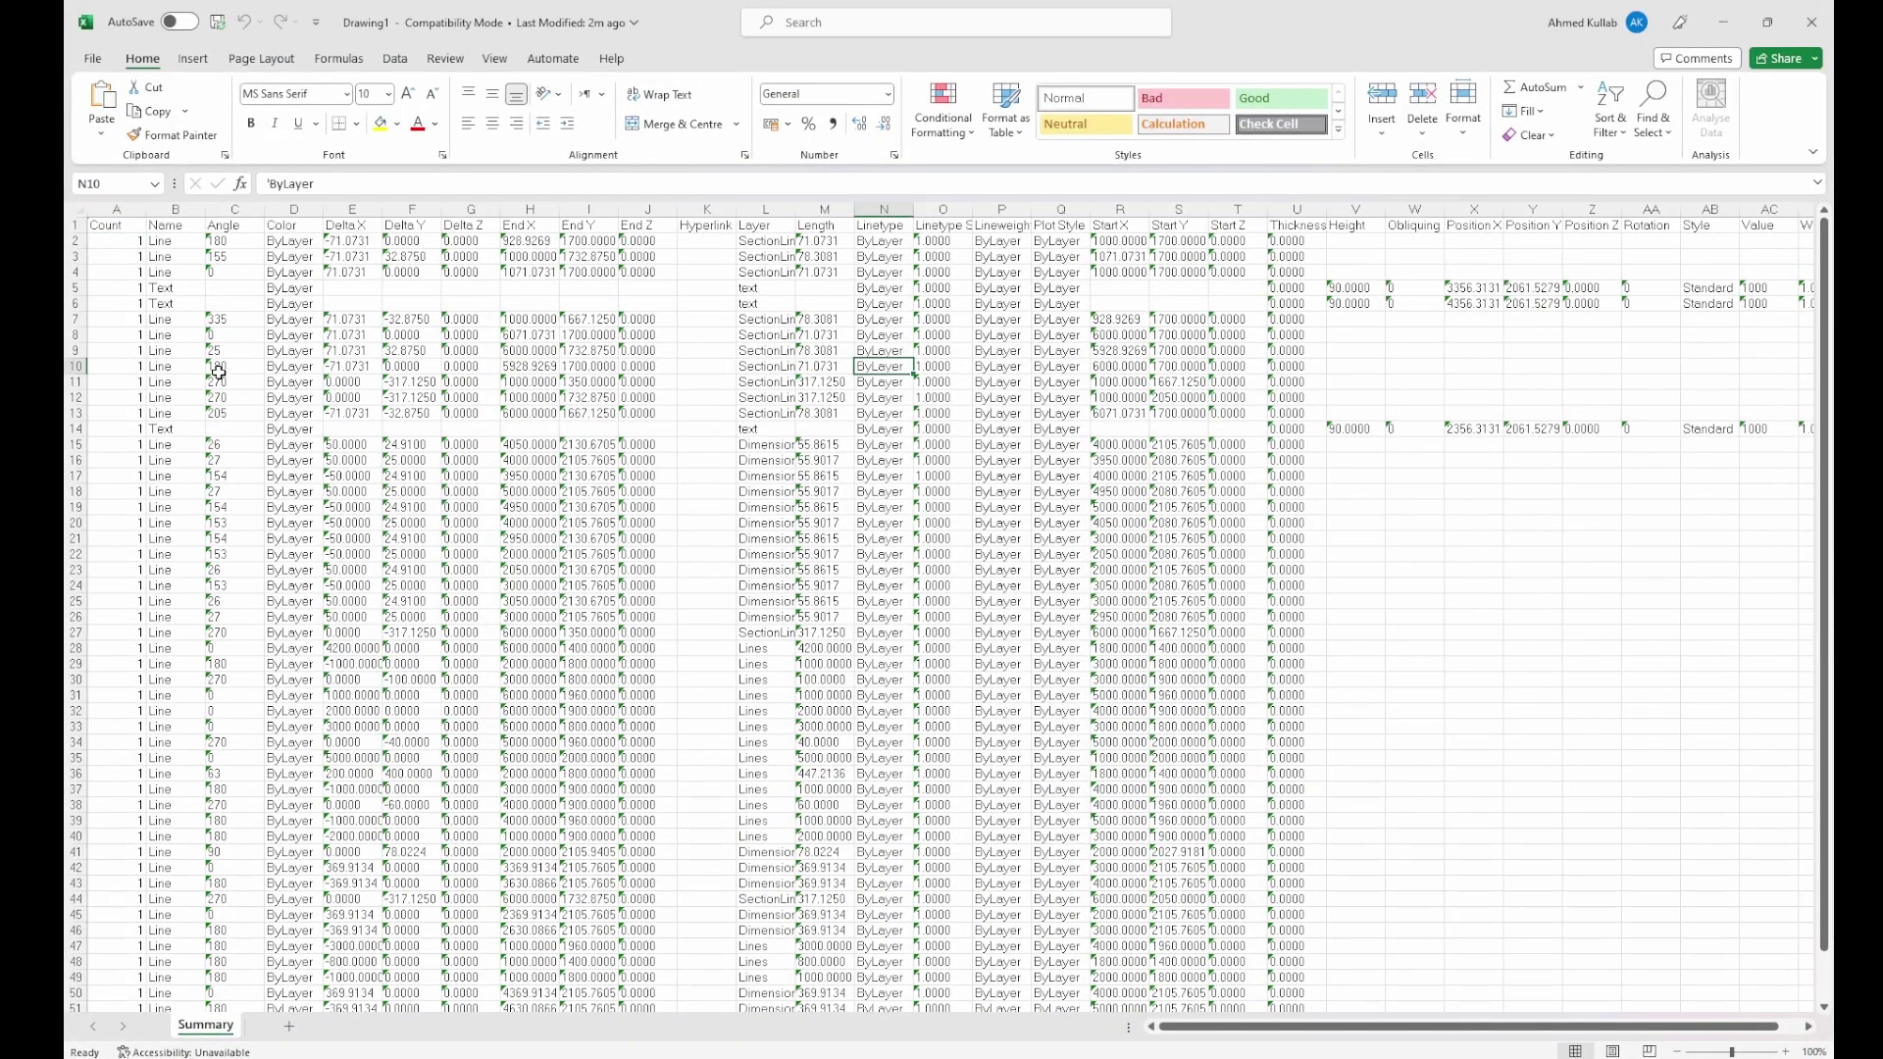
{"action": "left_click", "coordinate": [395, 59]}
{"action": "left_click", "coordinate": [1008, 103]}
{"action": "left_click", "coordinate": [647, 444]}
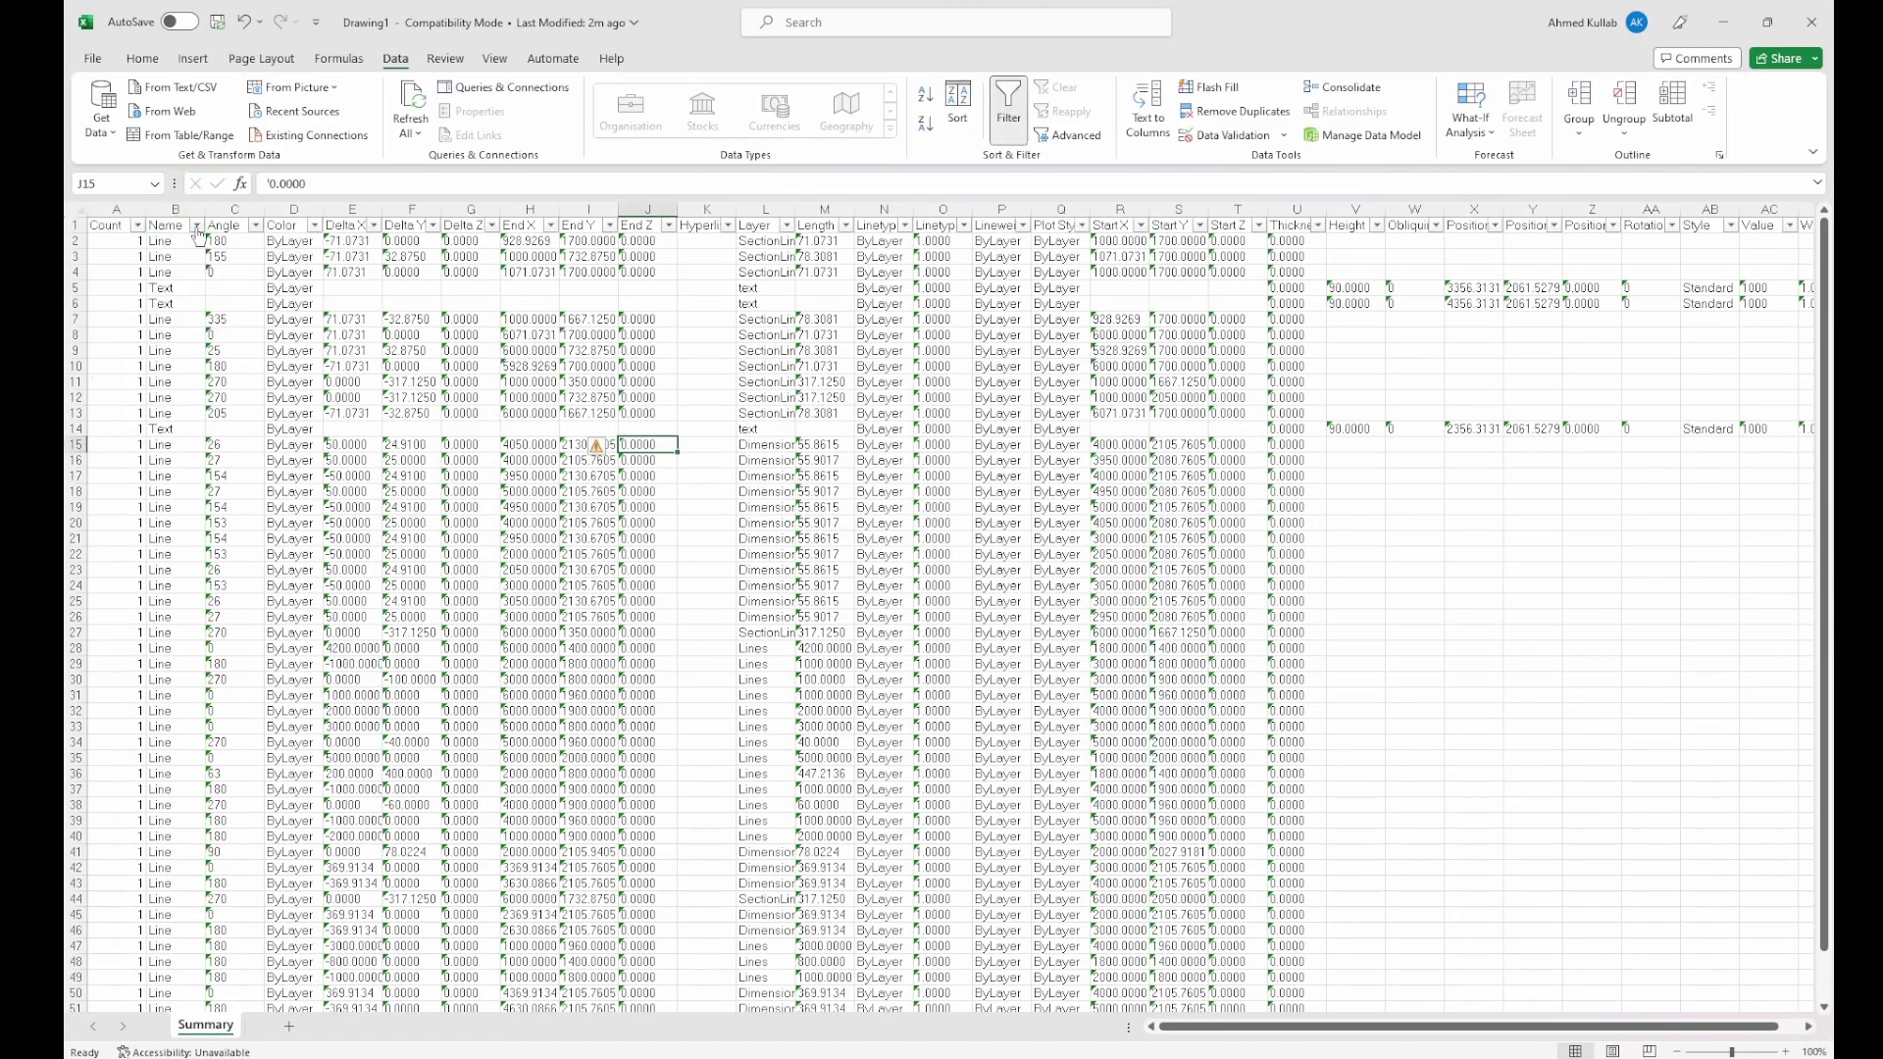
{"action": "left_click", "coordinate": [196, 226]}
{"action": "left_click", "coordinate": [231, 689]}
{"action": "scroll", "coordinate": [1002, 594], "scroll_direction": "right", "scroll_amount": 3}
{"action": "scroll", "coordinate": [1283, 381], "scroll_direction": "left", "scroll_amount": 3}
Step: Copy columns A through U and add a new sheet named Line
{"action": "left_click_drag", "start_coordinate": [119, 205], "coordinate": [1279, 213]}
{"action": "key", "text": "ctrl+c"}
{"action": "left_click", "coordinate": [288, 1025]}
{"action": "double_click", "coordinate": [275, 1025]}
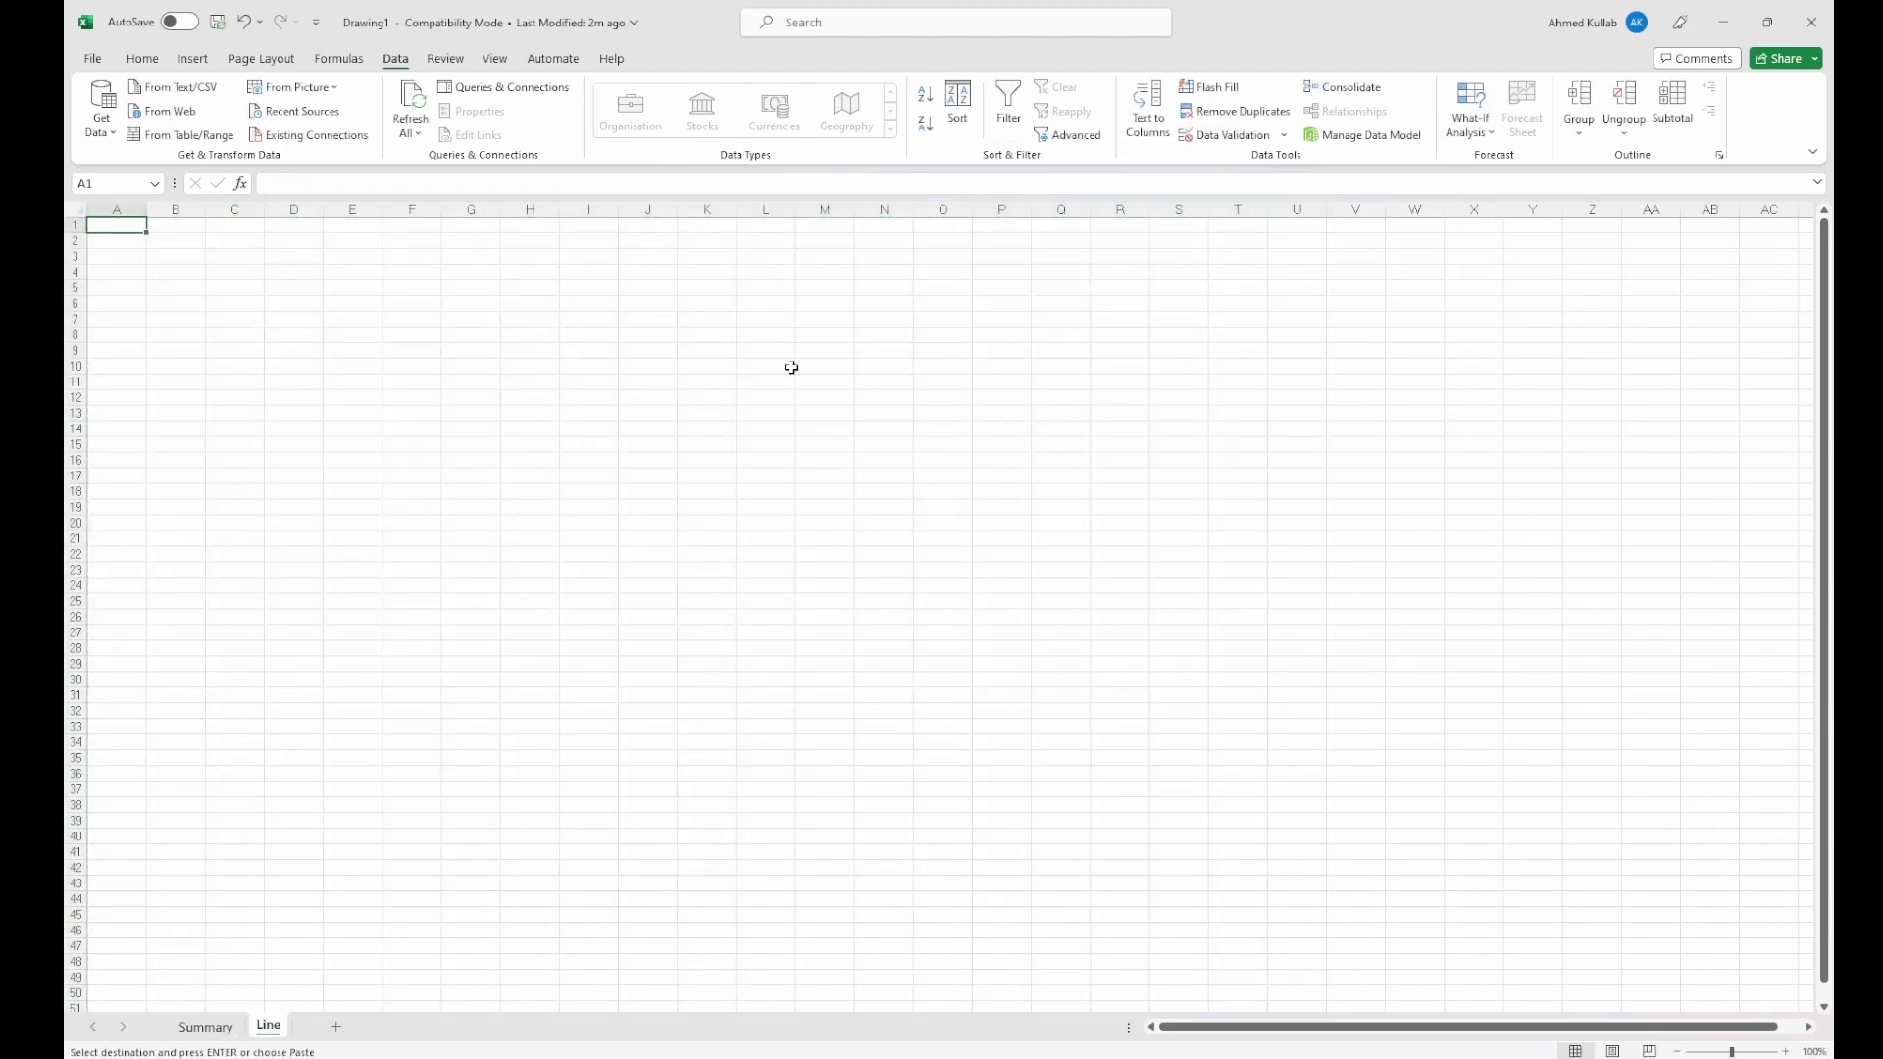
Step: Paste into Line, keep only End X/Y/Z, Layer, Length, Start X/Y/Z columns, and bold the headers
{"action": "key", "text": "ctrl+v"}
{"action": "right_click", "coordinate": [1311, 226]}
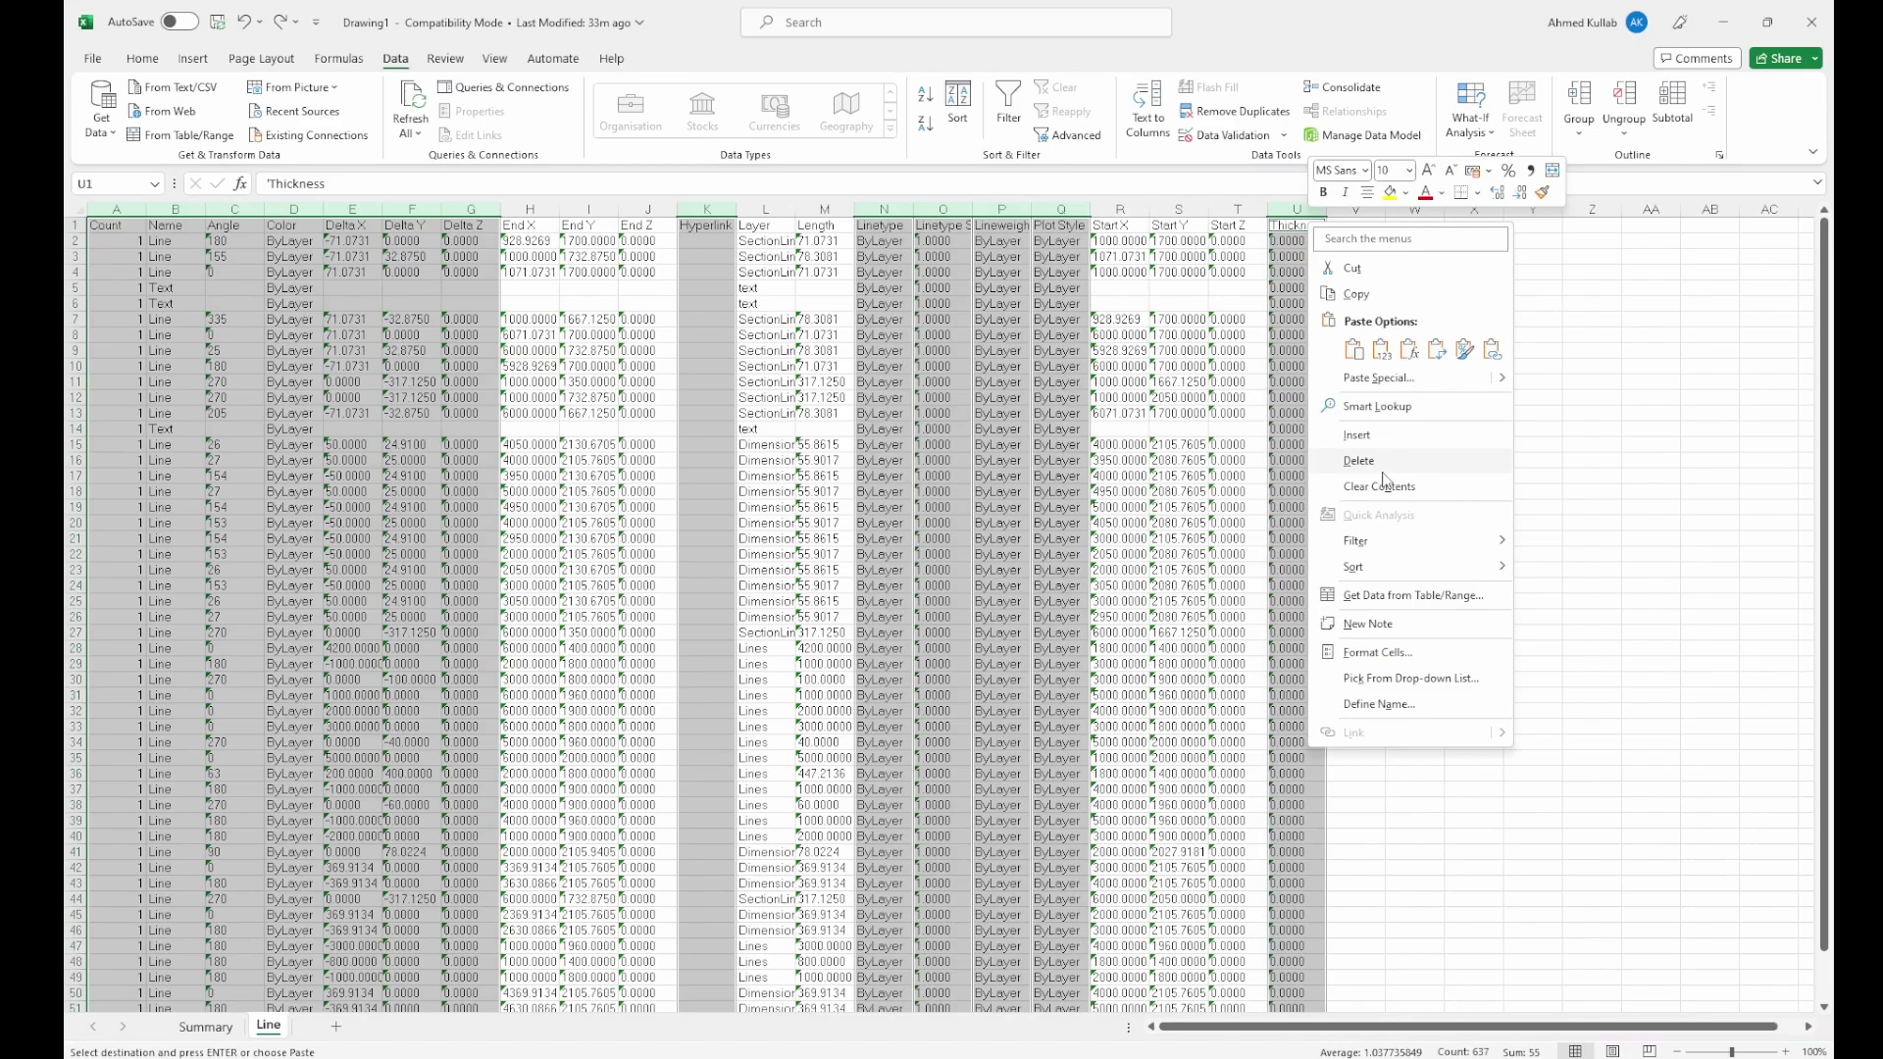
{"action": "left_click", "coordinate": [1382, 478]}
{"action": "left_click", "coordinate": [417, 632]}
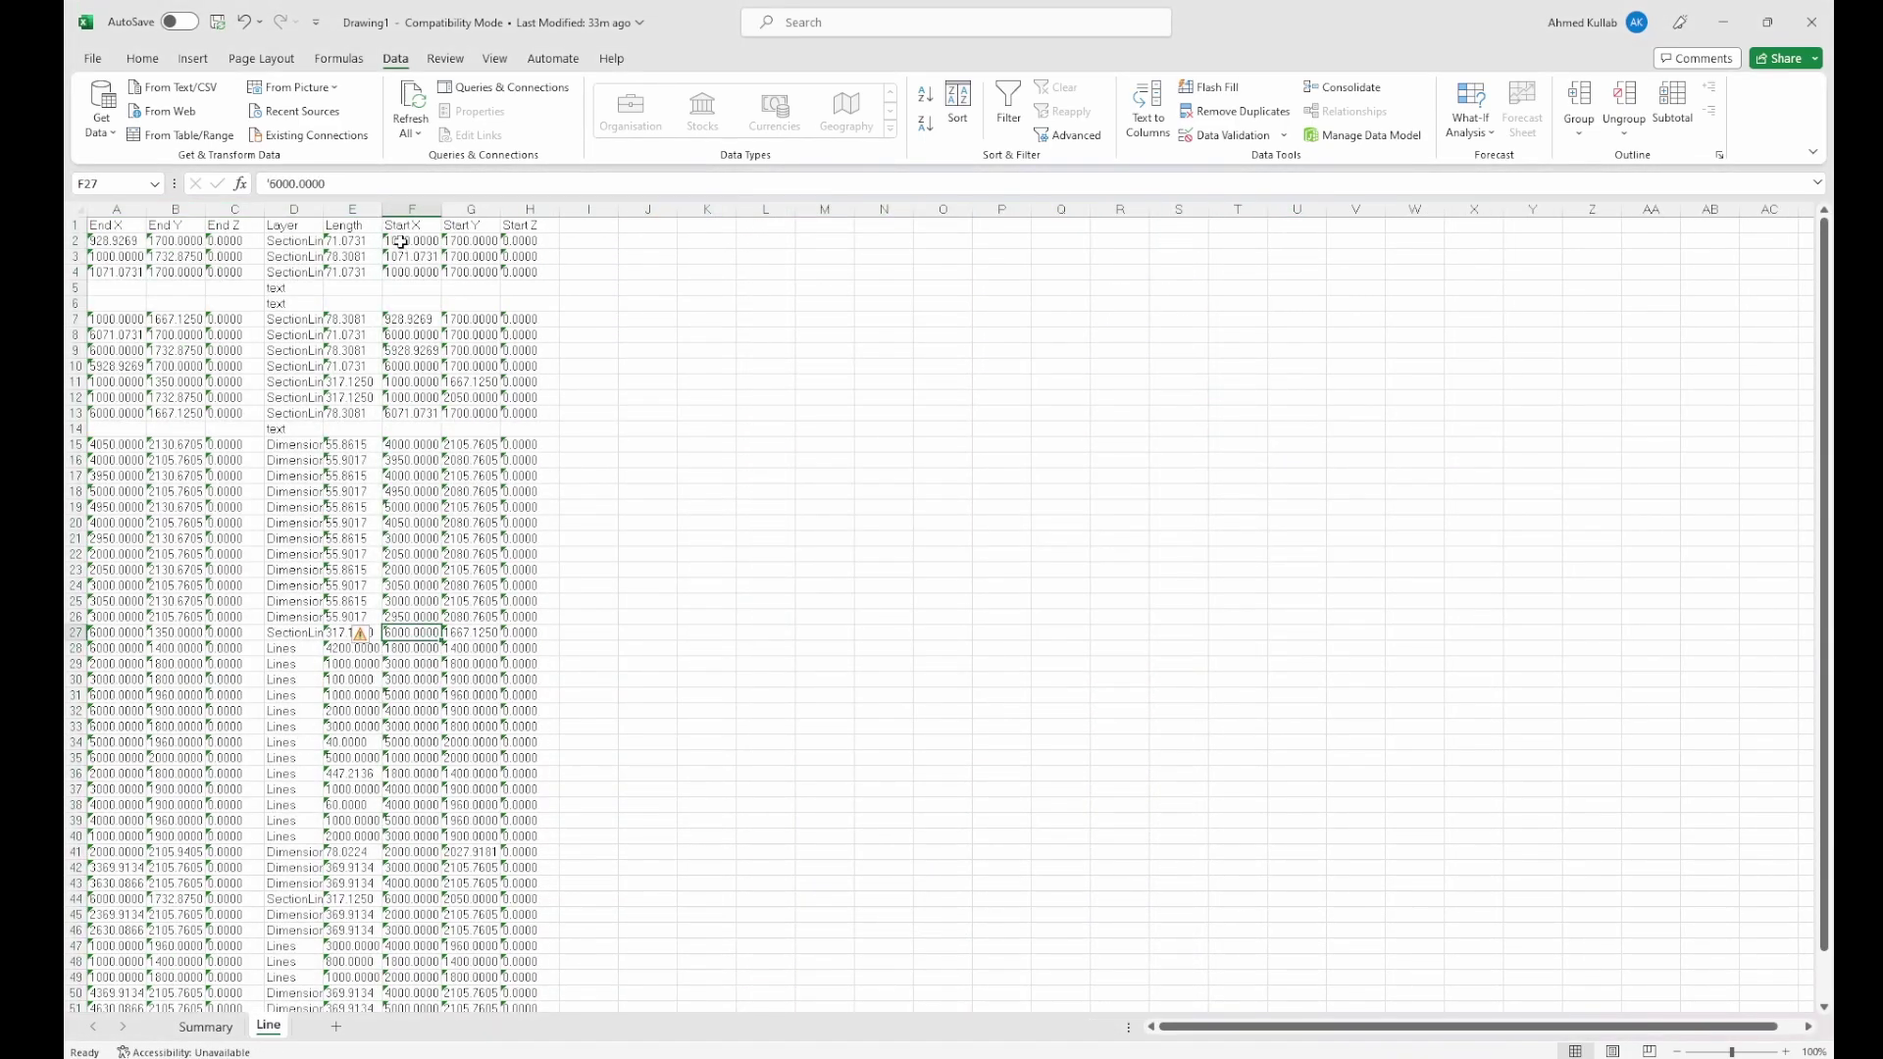
{"action": "left_click", "coordinate": [142, 59]}
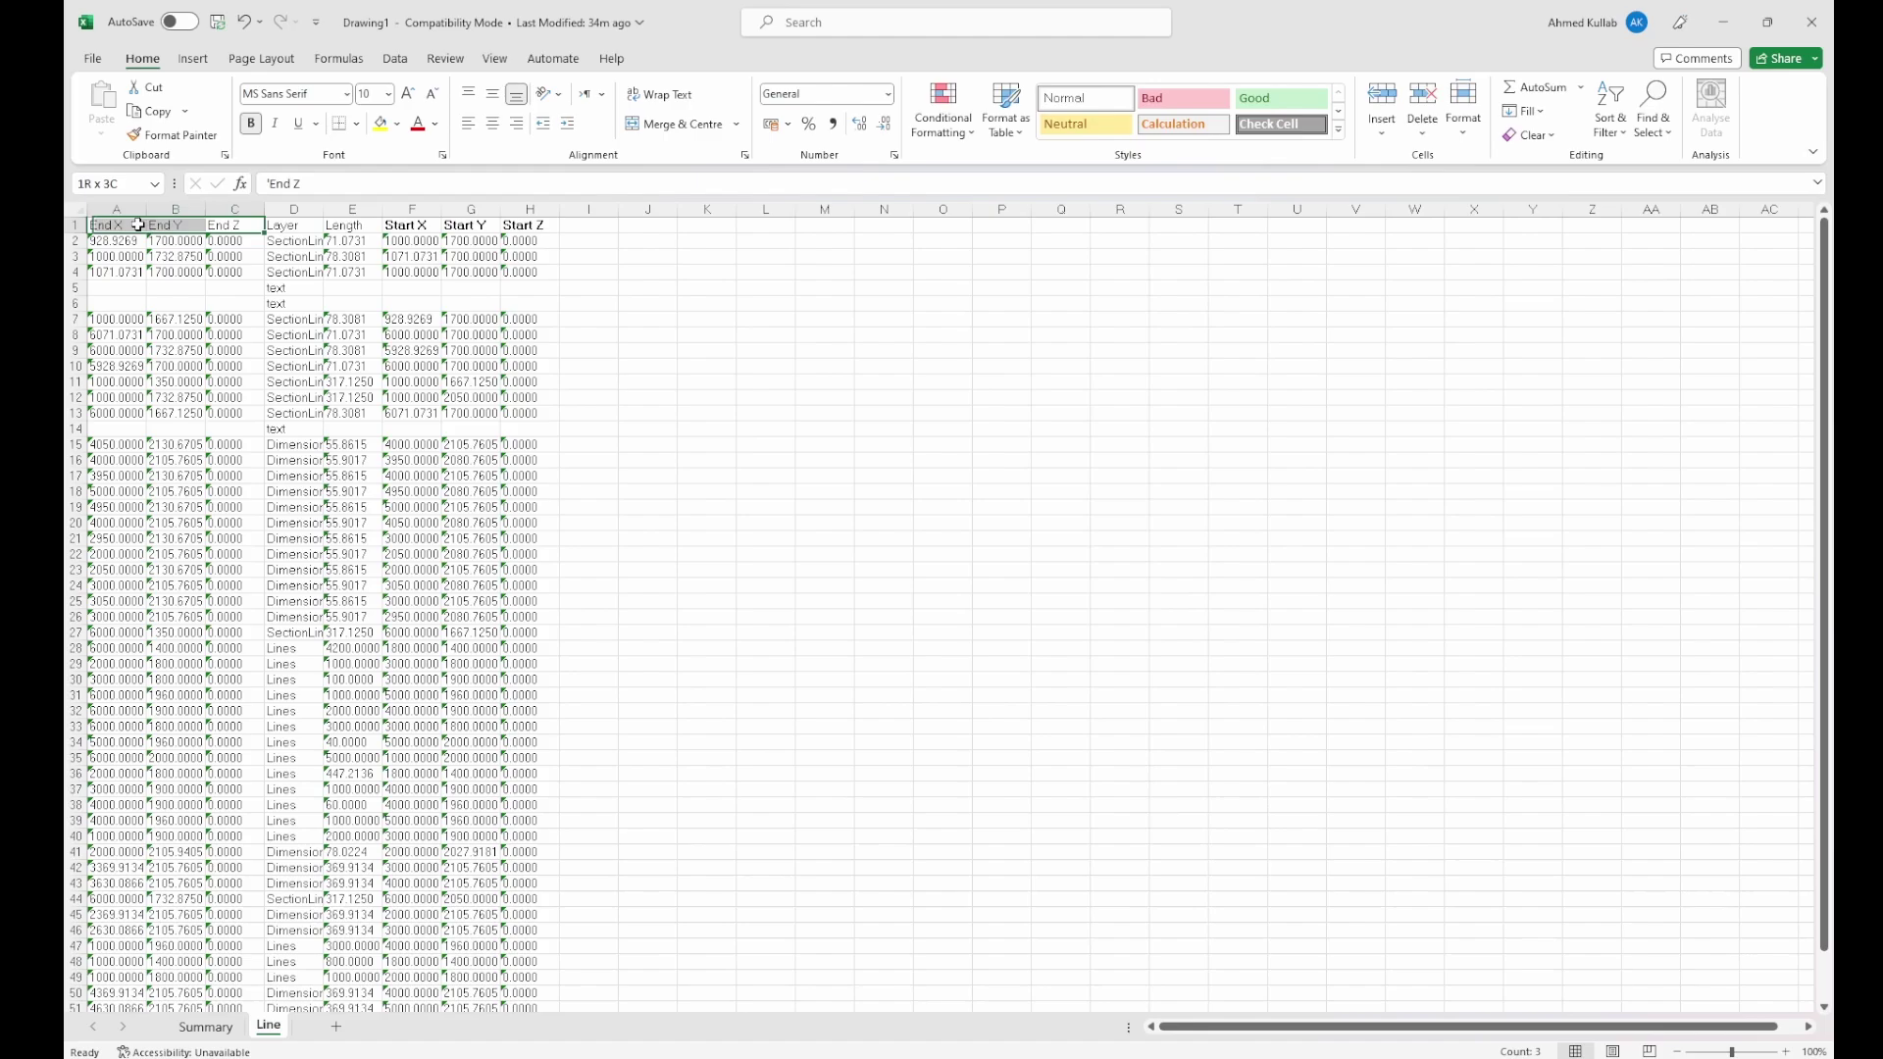
{"action": "left_click", "coordinate": [294, 397]}
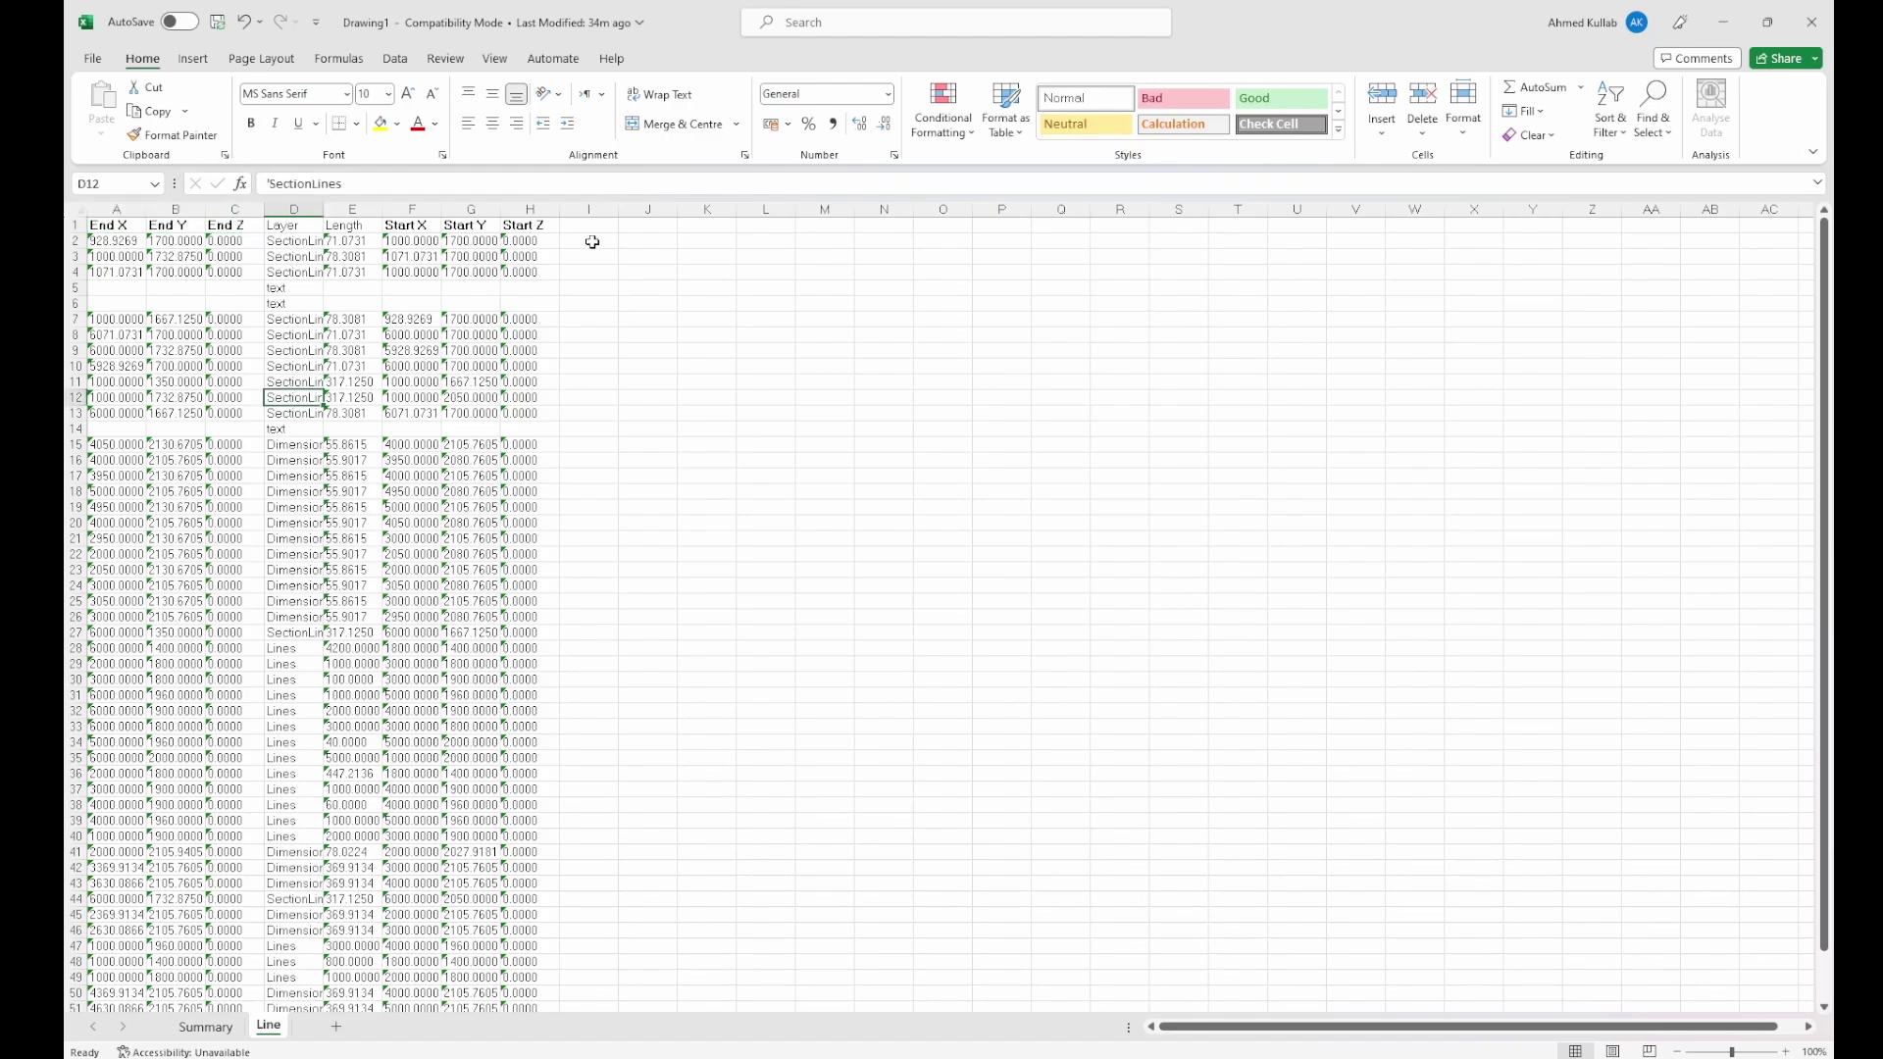
Step: Enter ="("&F2&","&G2&","&H2&")" in I2, convert A–H to numbers, and fill the formula down
{"action": "type", "text": "="}
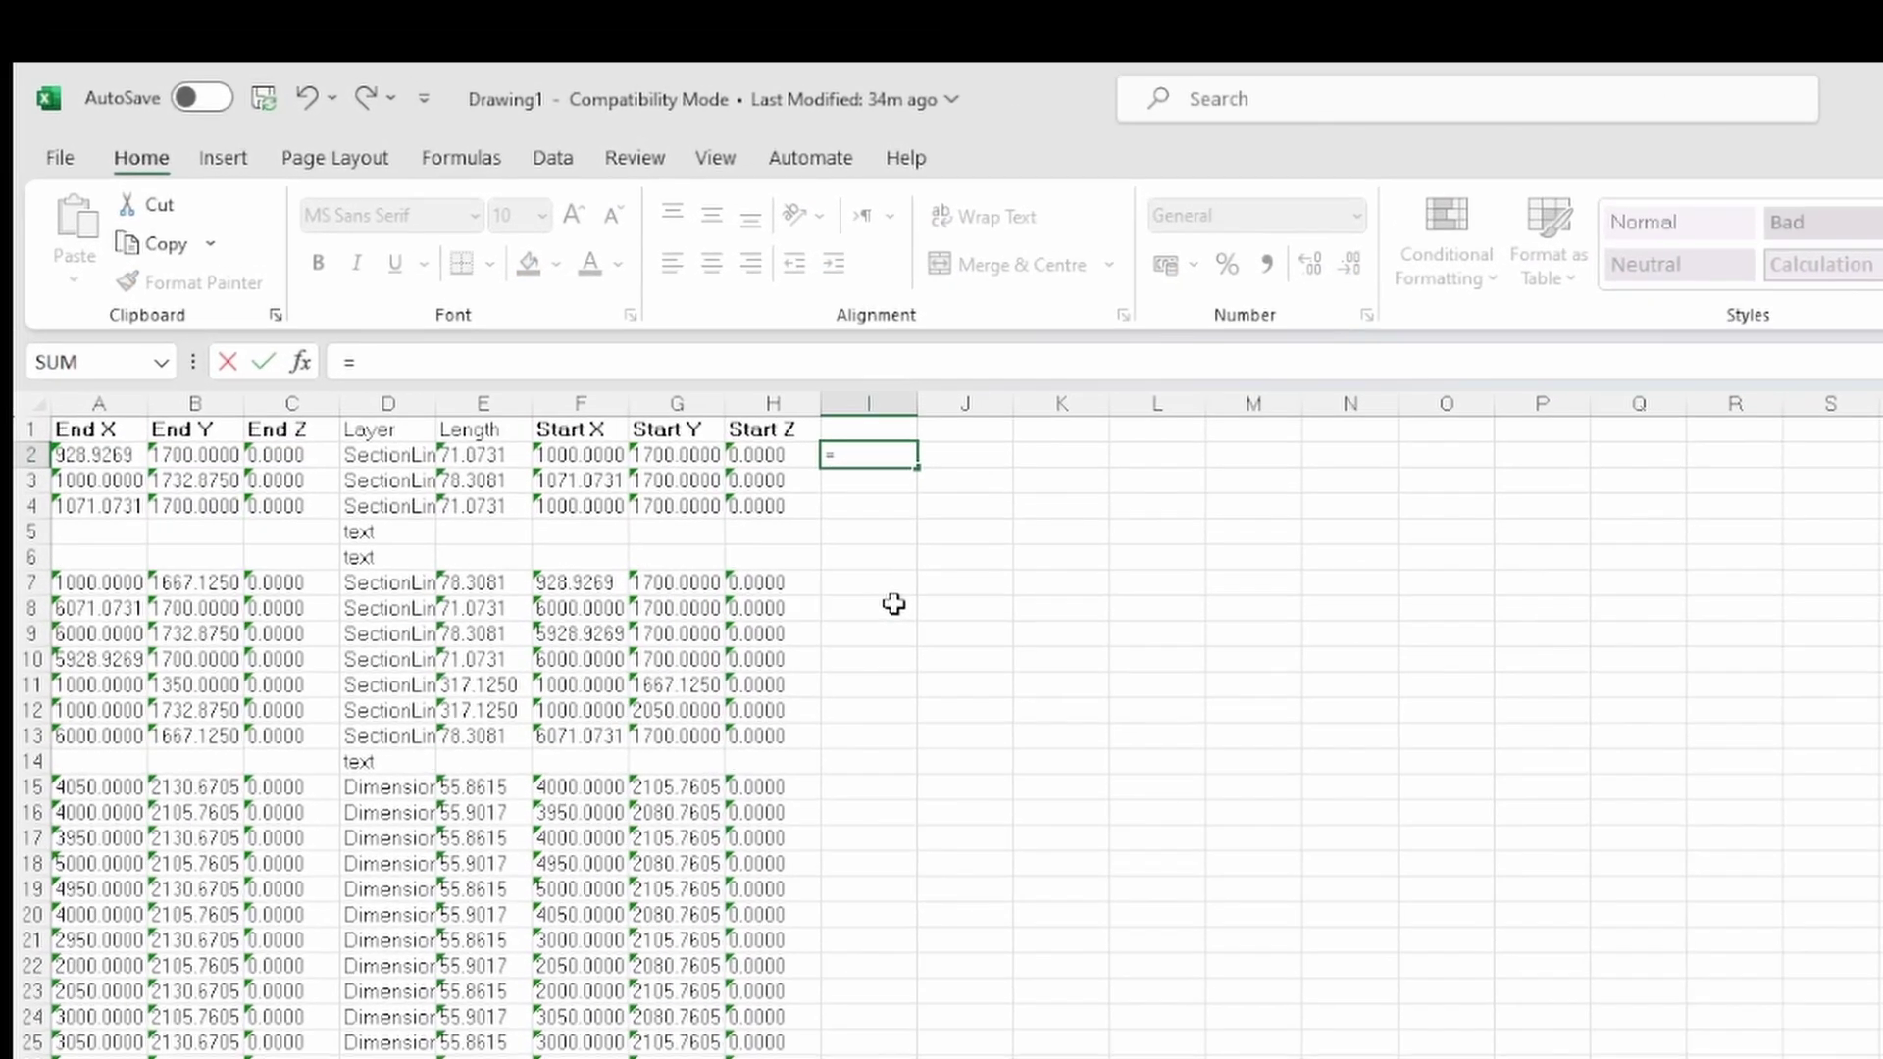
{"action": "type", "text": "\"(\"&F2"}
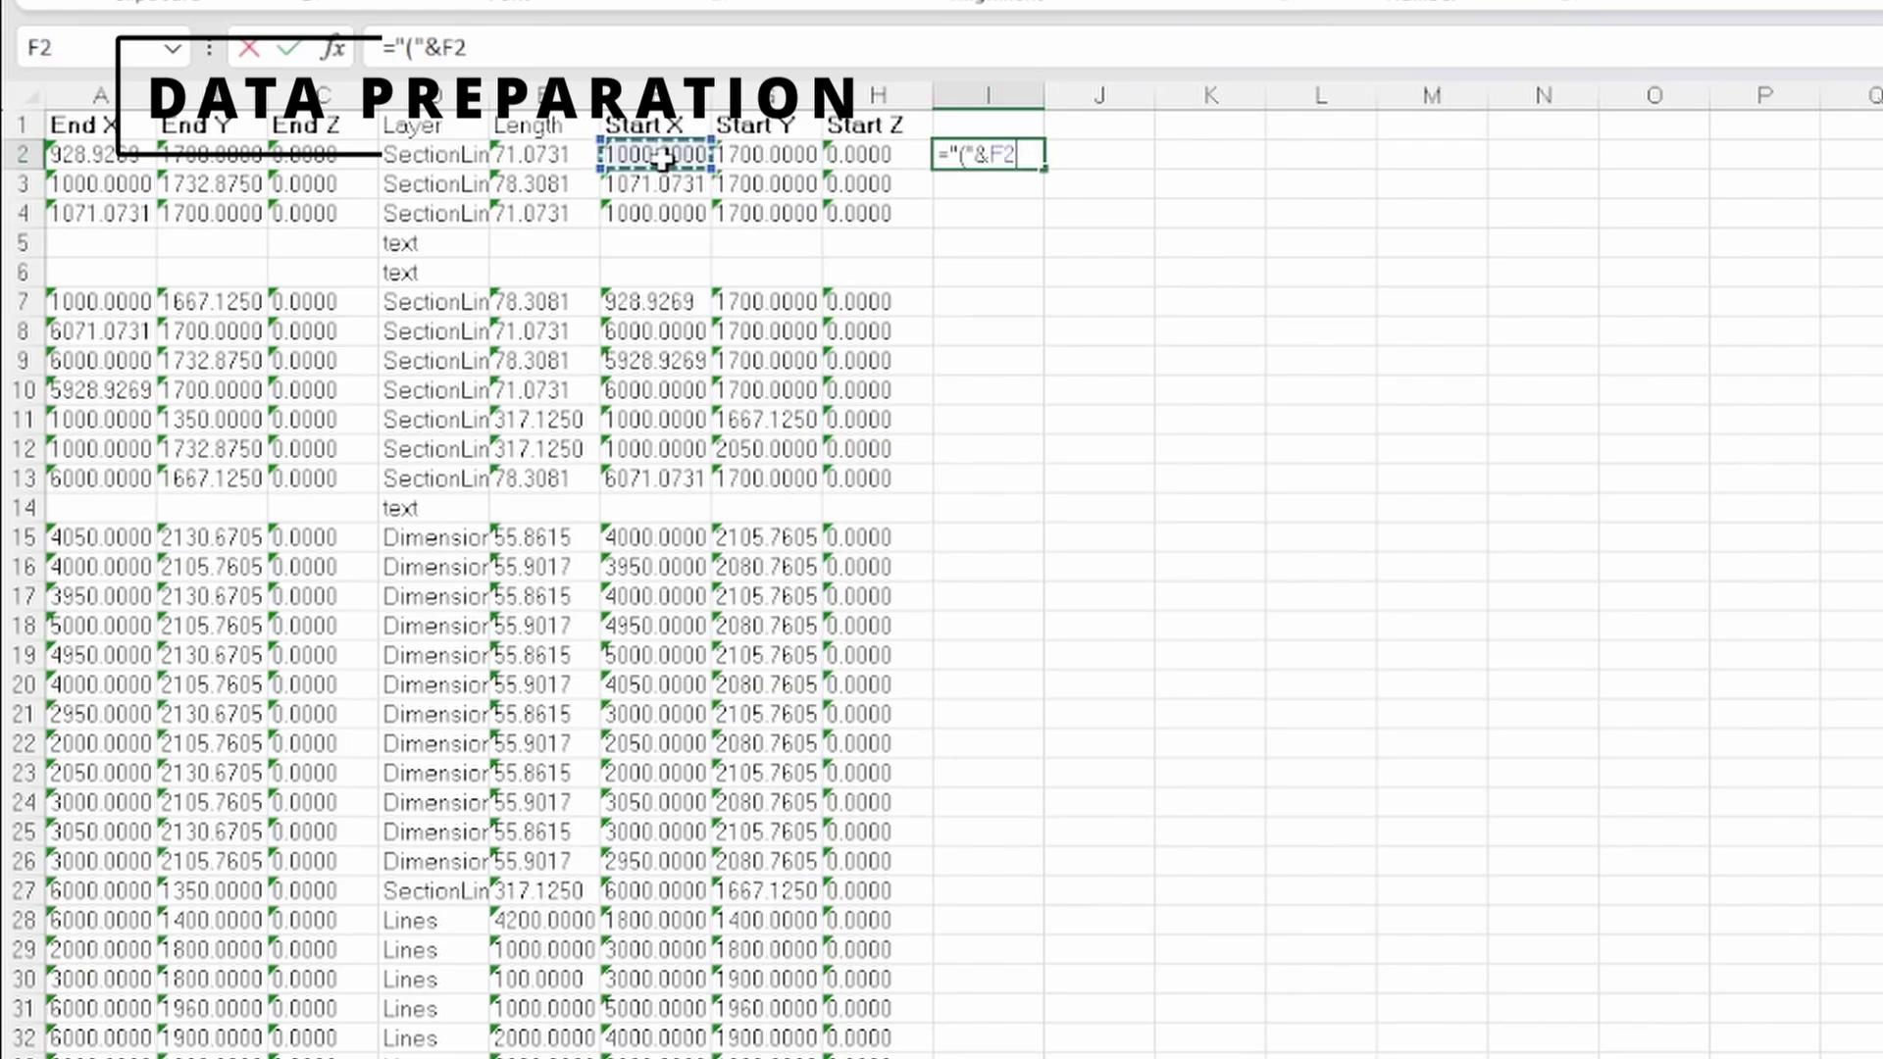
{"action": "type", "text": "\",\"&G2&\",\"&H2&\")\""}
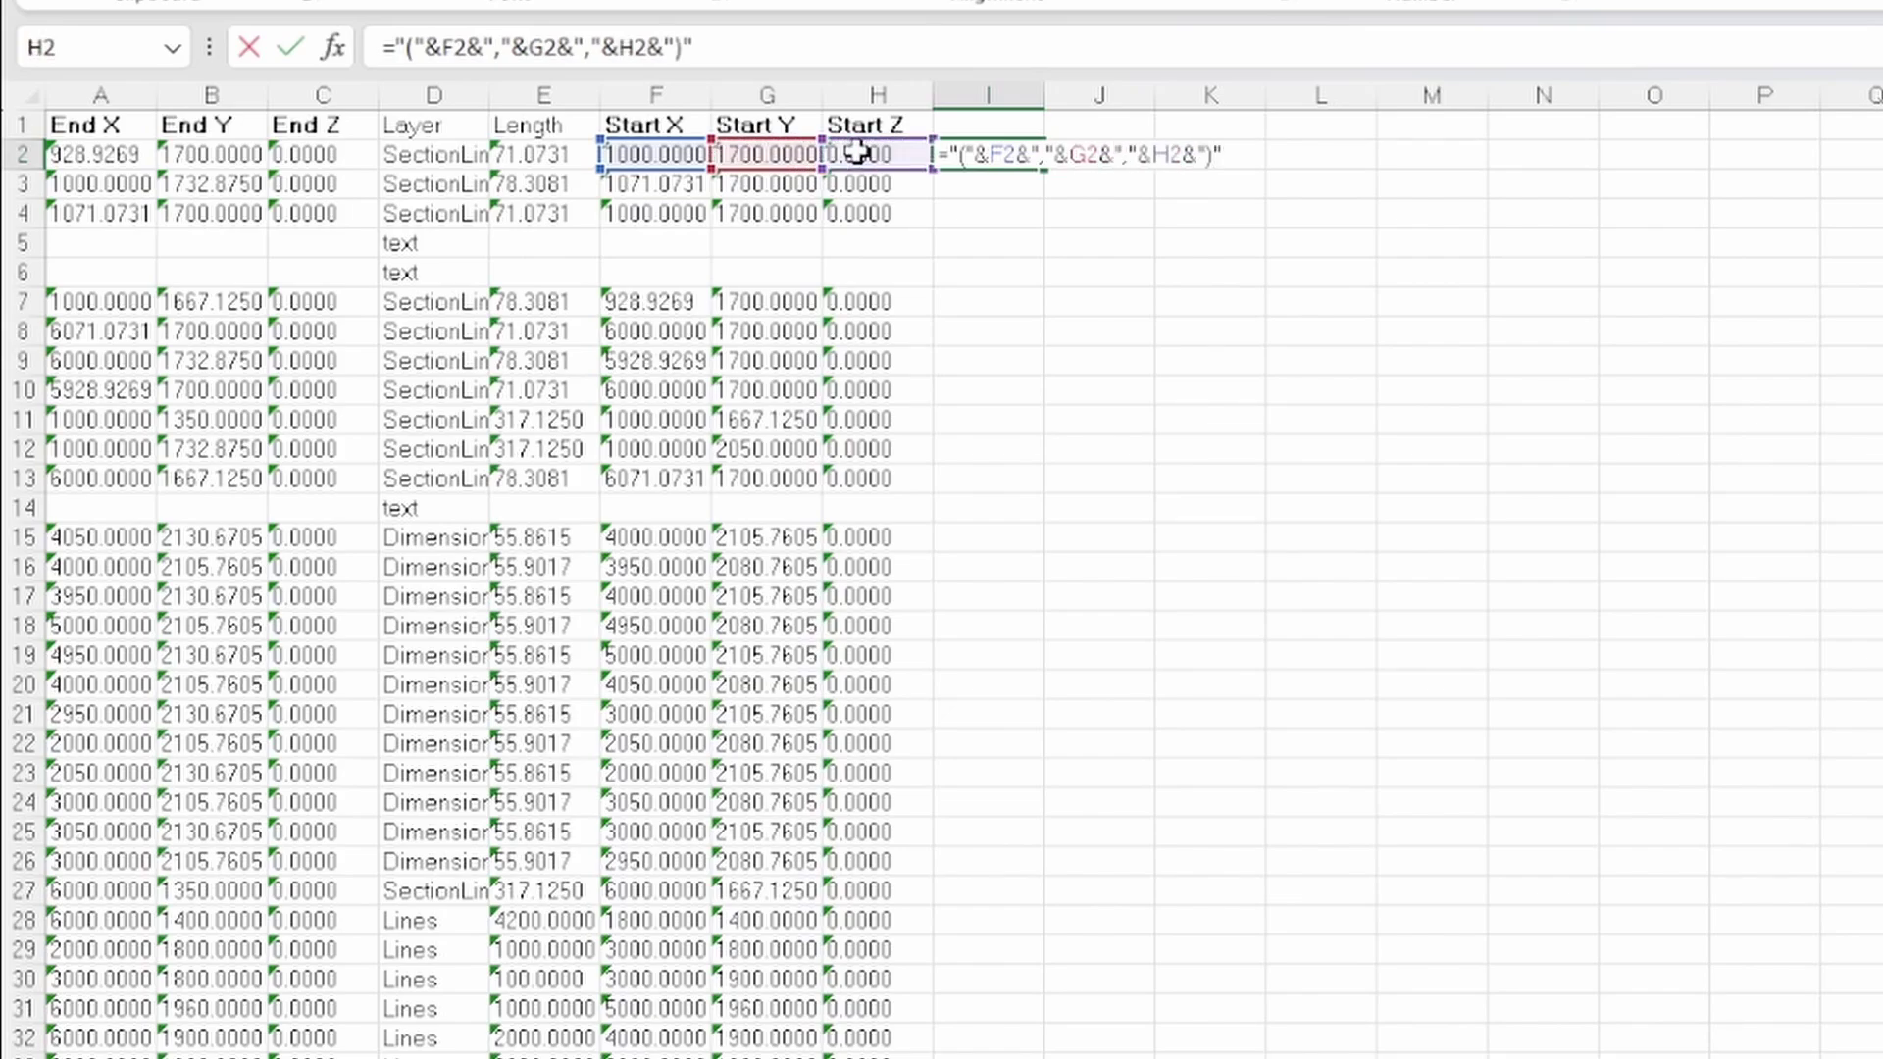
{"action": "key", "text": "Return"}
{"action": "left_click_drag", "start_coordinate": [98, 154], "coordinate": [873, 1038]}
{"action": "scroll", "coordinate": [951, 167], "scroll_direction": "up", "scroll_amount": 6}
{"action": "left_click", "coordinate": [953, 162]}
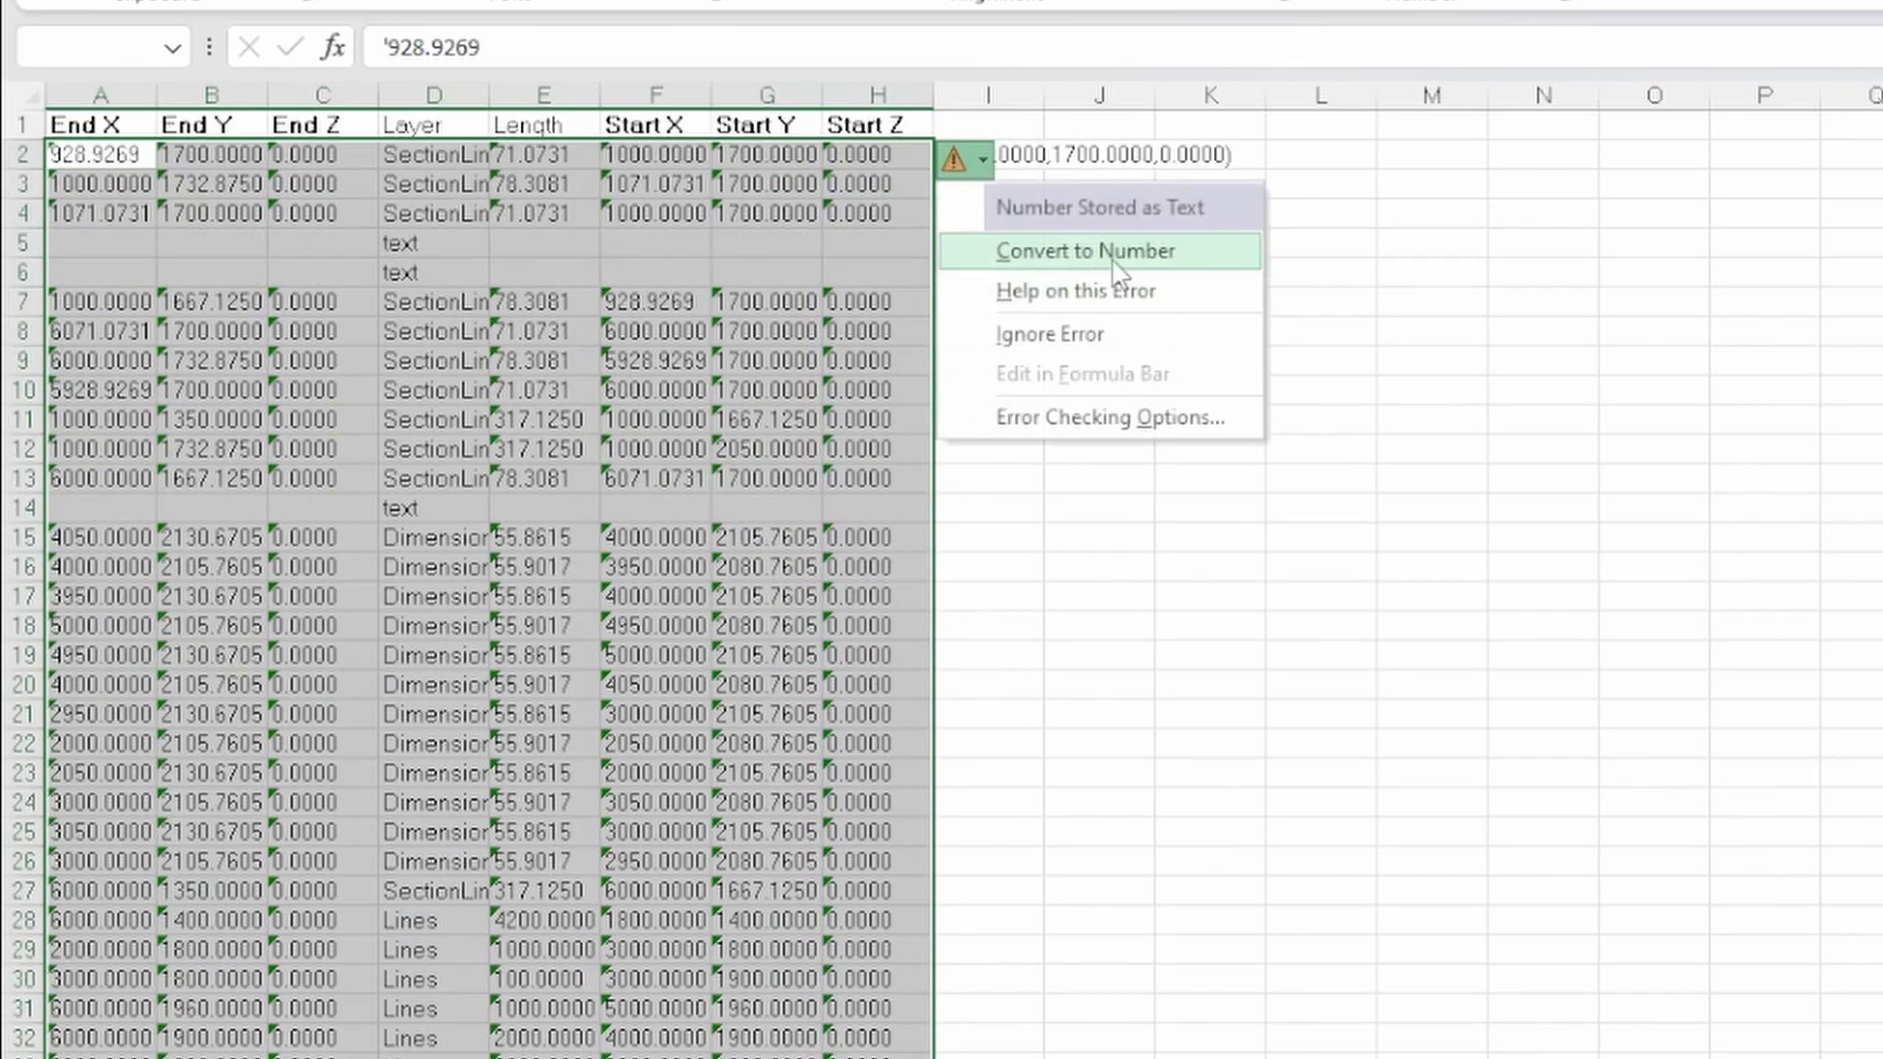
{"action": "left_click", "coordinate": [1087, 249]}
{"action": "left_click", "coordinate": [1014, 156]}
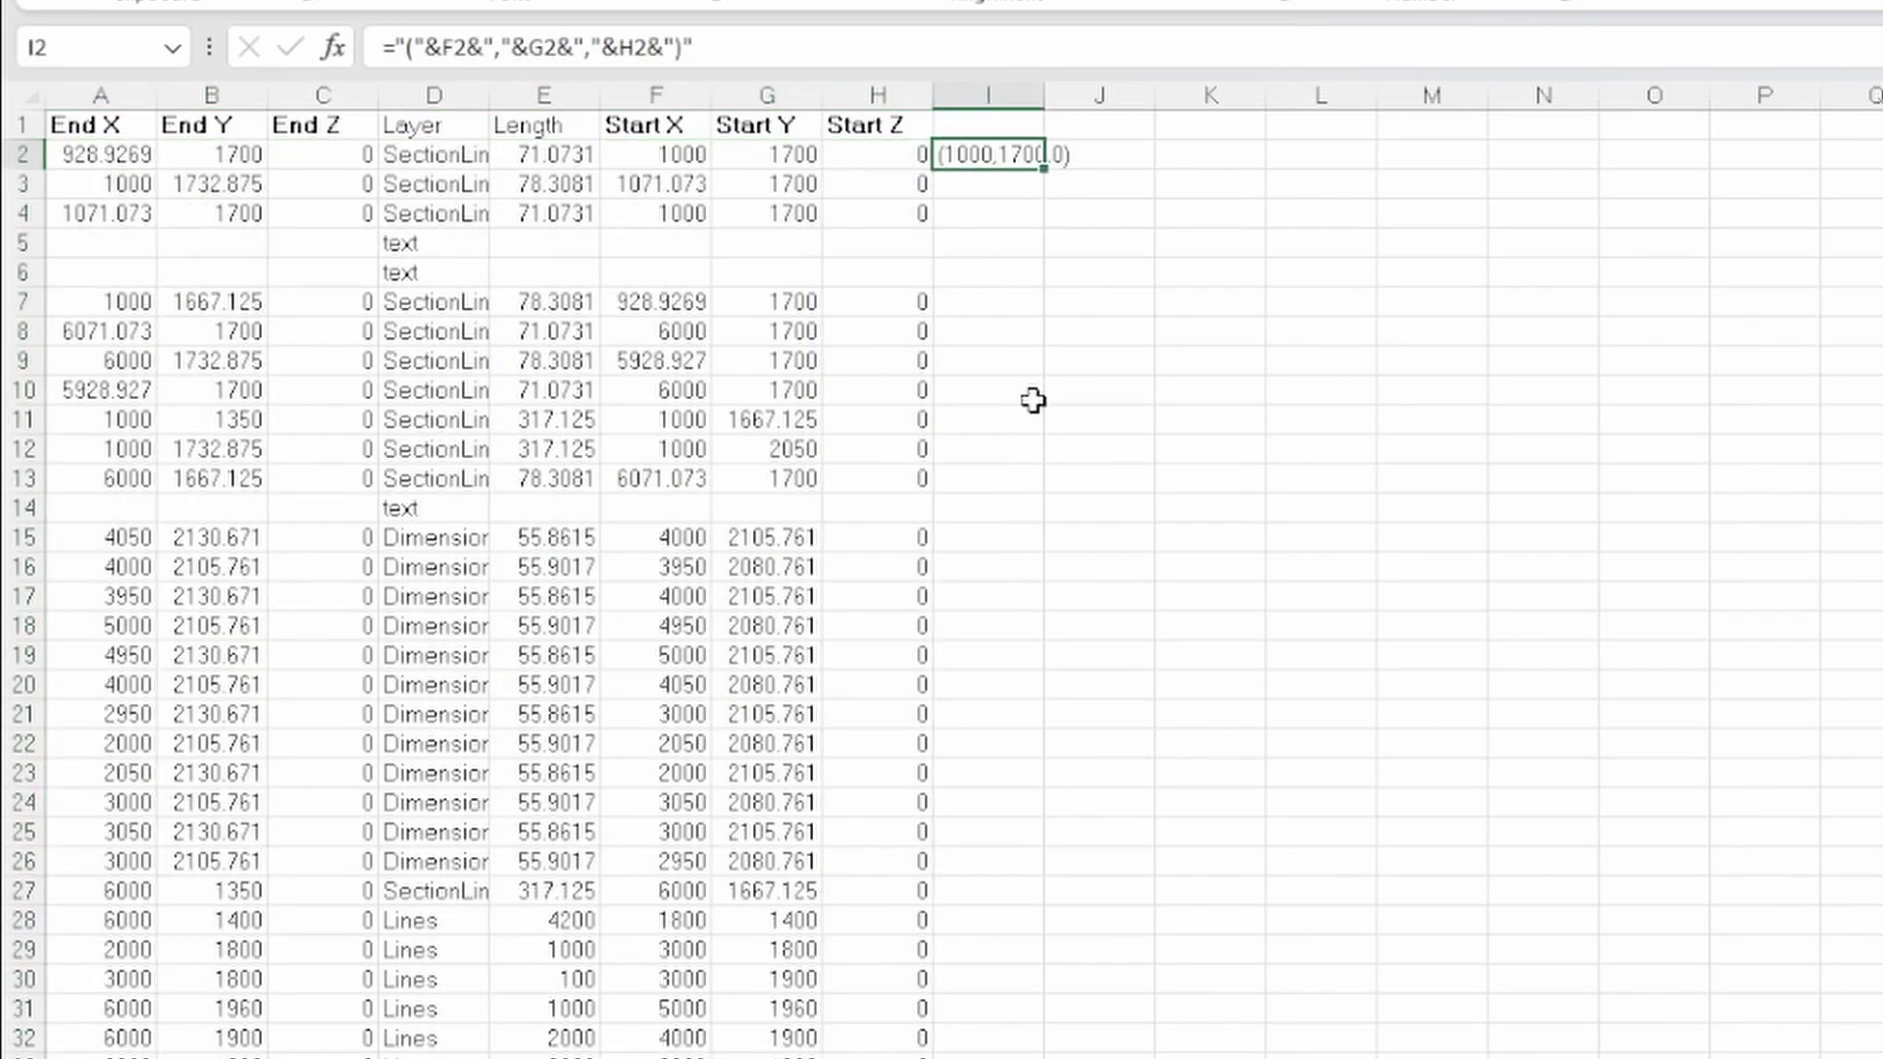
{"action": "double_click", "coordinate": [1045, 170]}
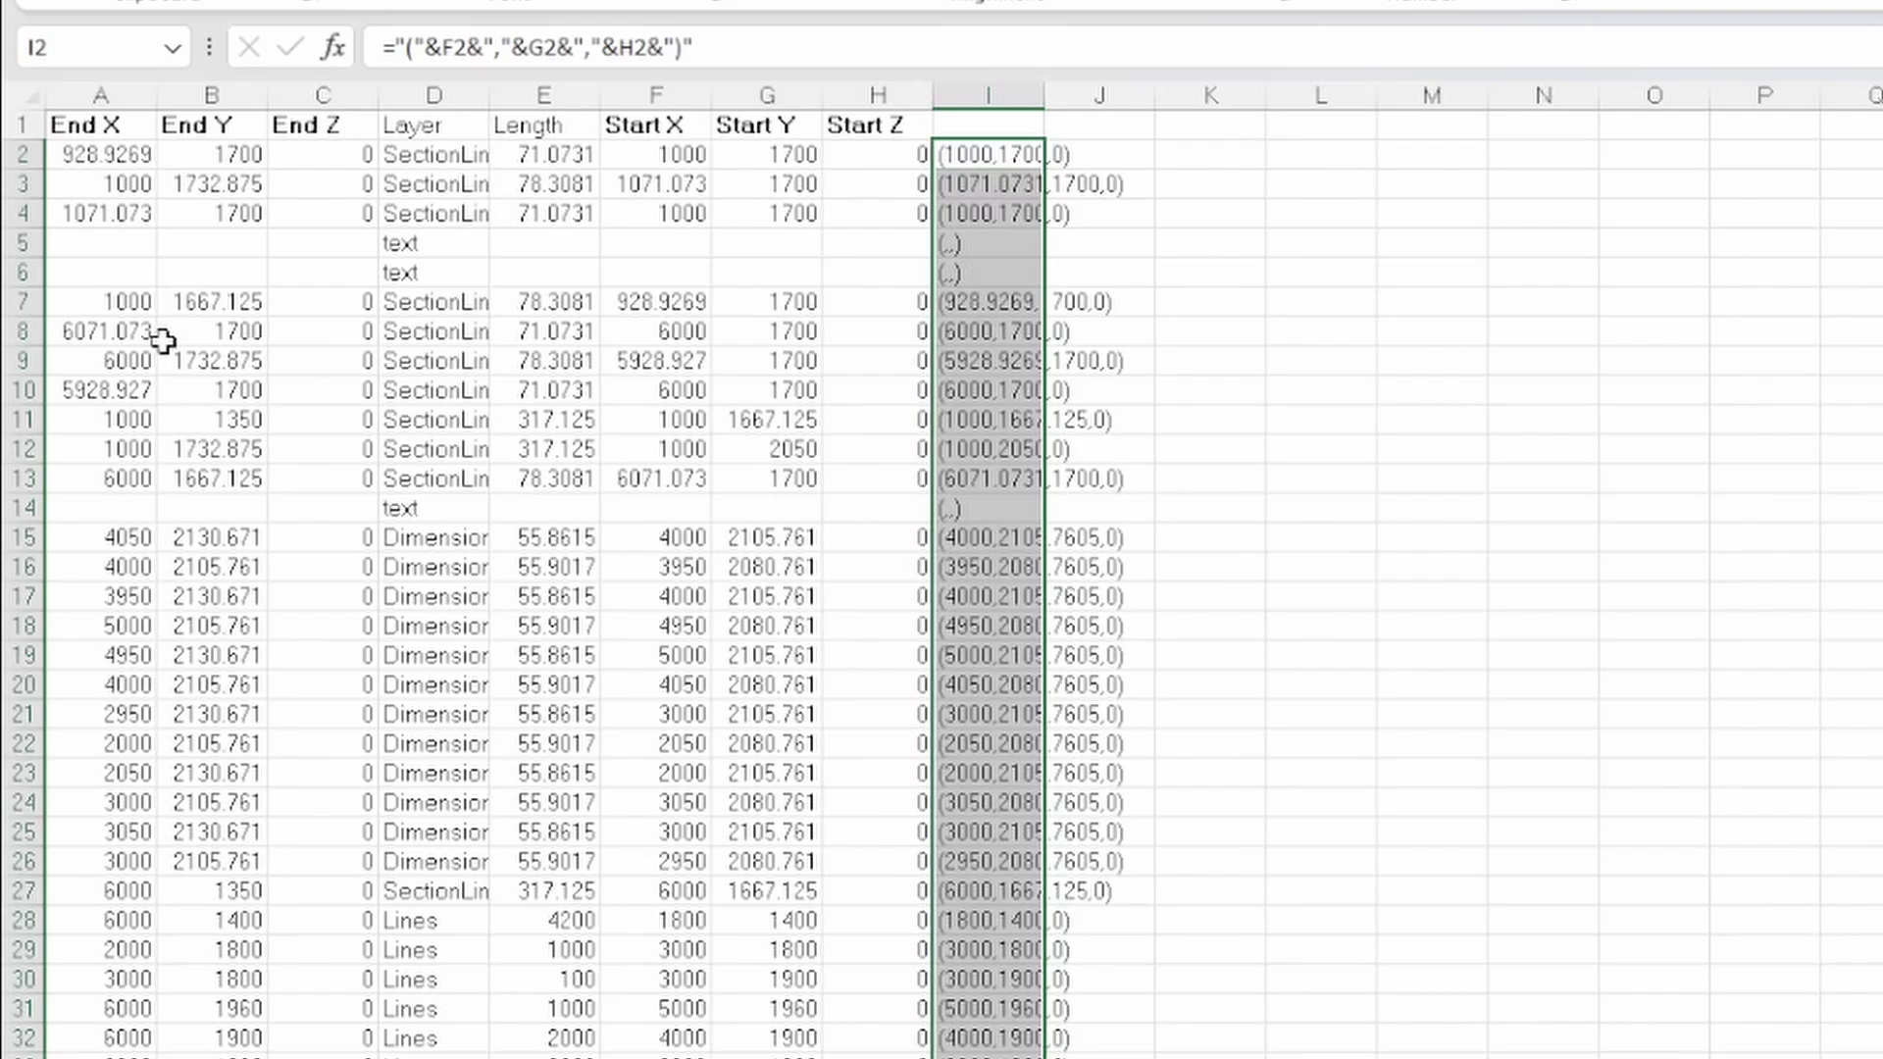
Step: Delete the text-labelled rows 5, 6 and 14
{"action": "mouse_move", "coordinate": [22, 242]}
{"action": "left_mouse_down"}
{"action": "mouse_move", "coordinate": [21, 299]}
{"action": "mouse_move", "coordinate": [22, 272]}
{"action": "left_mouse_up"}
{"action": "left_click", "coordinate": [21, 507], "text": "ctrl"}
{"action": "right_click", "coordinate": [137, 507]}
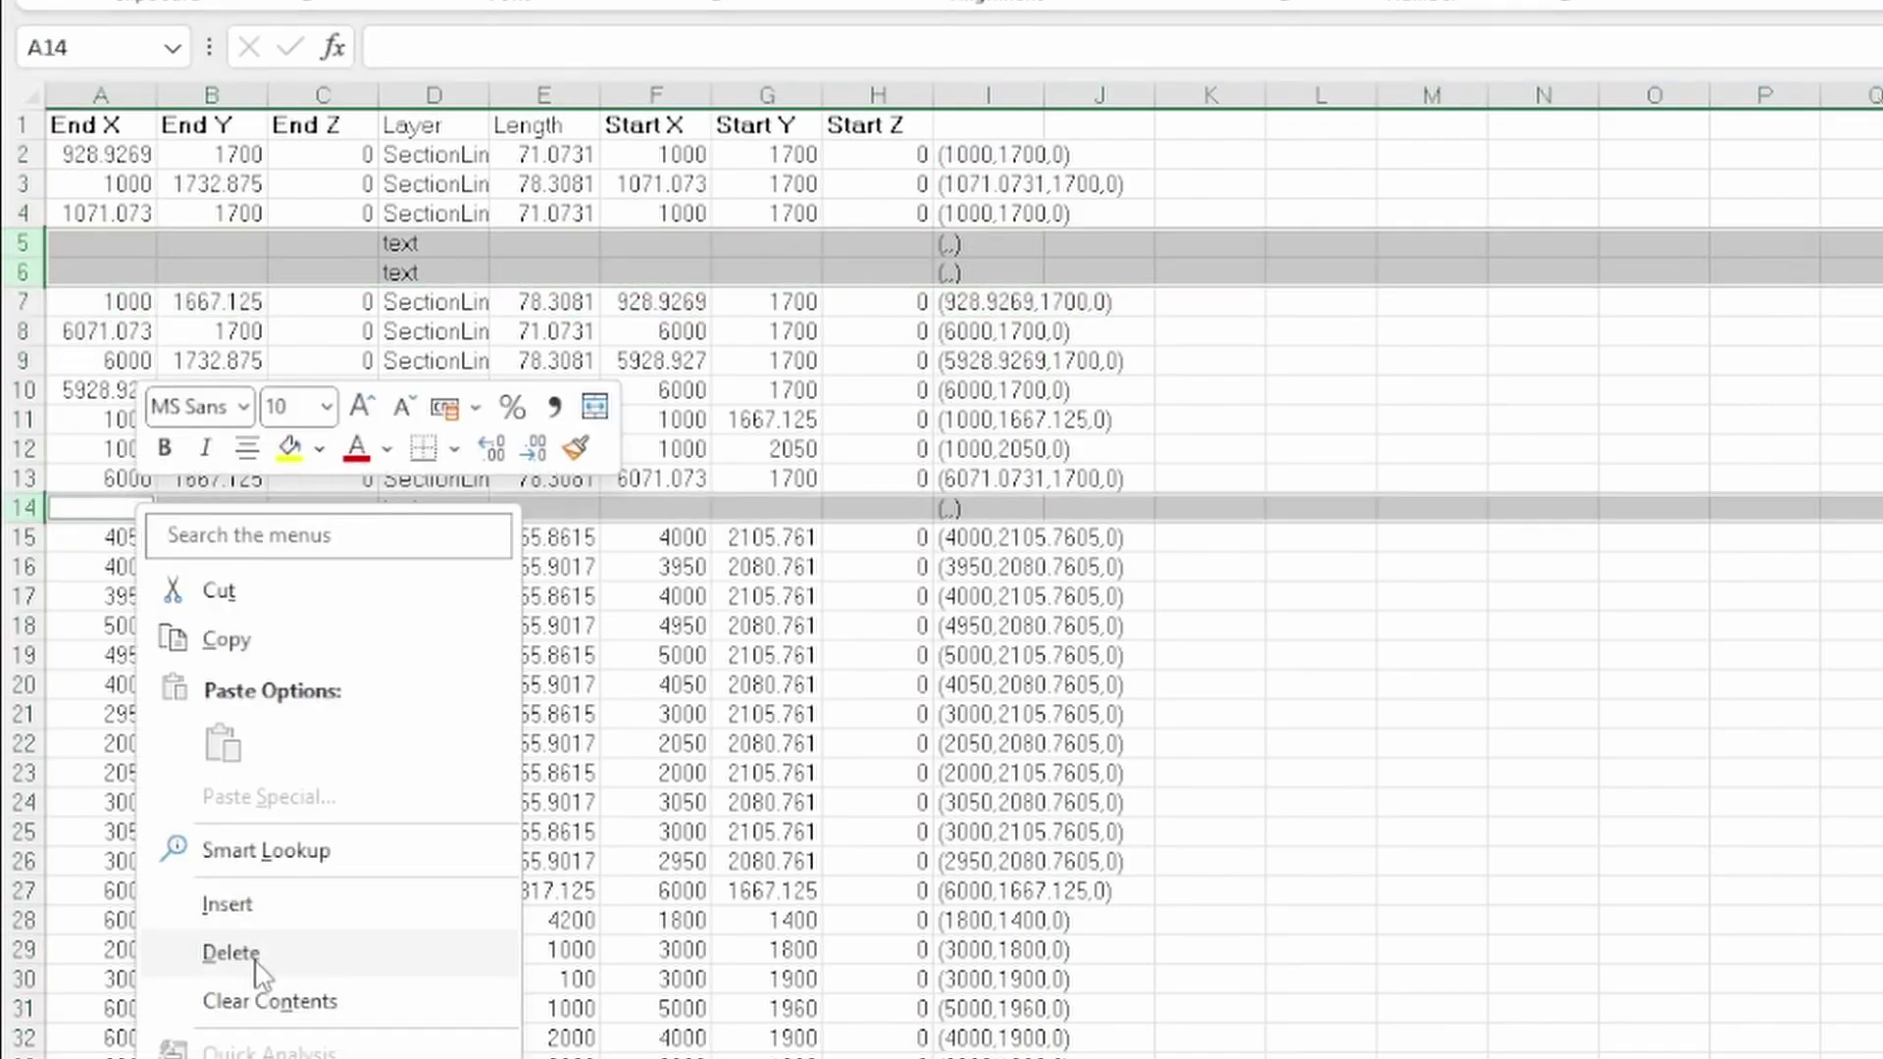
{"action": "left_click", "coordinate": [231, 952]}
{"action": "left_click", "coordinate": [547, 861]}
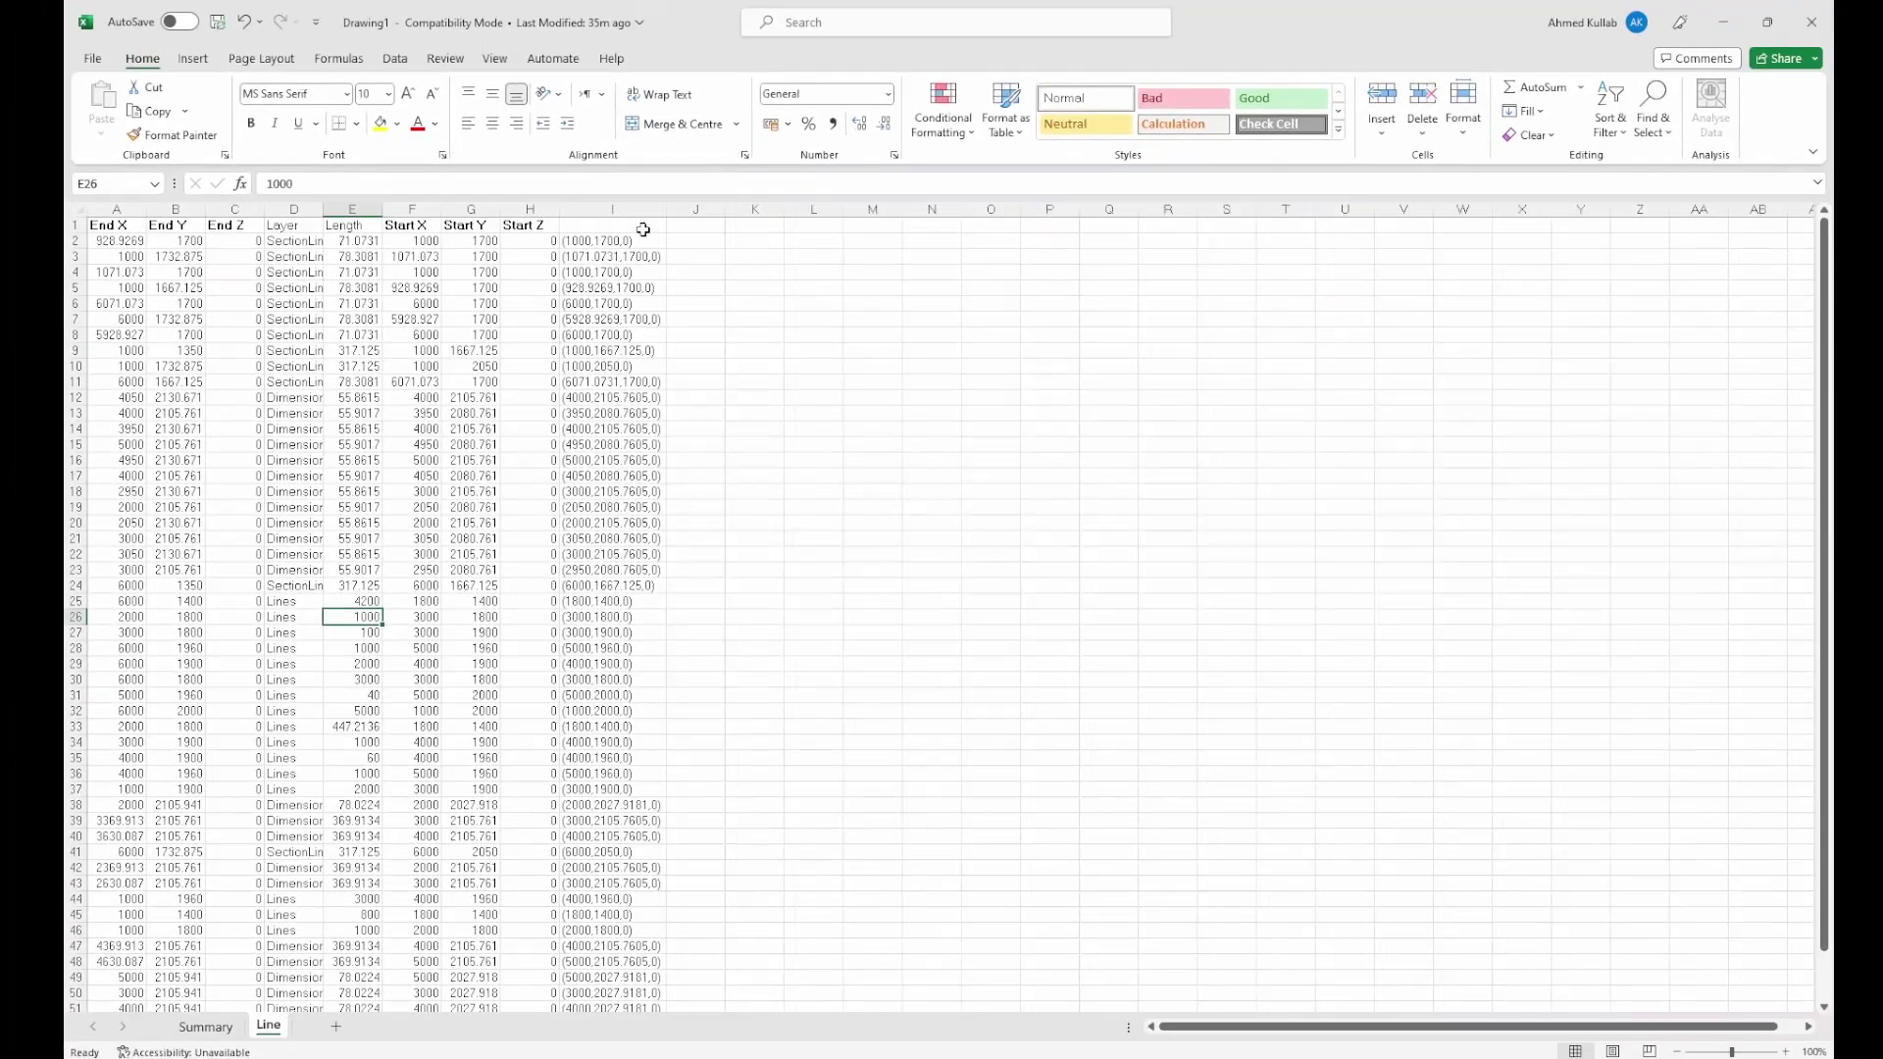
Step: Save, then fill J2 down to row 51 with bracketed End X, Y, Z points and autofit column J
{"action": "left_click", "coordinate": [218, 23]}
{"action": "left_click", "coordinate": [670, 243]}
{"action": "type", "text": "=\"(\"&A2&\",\"&B2&\",\"&C2&\")\""}
{"action": "key", "text": "Return"}
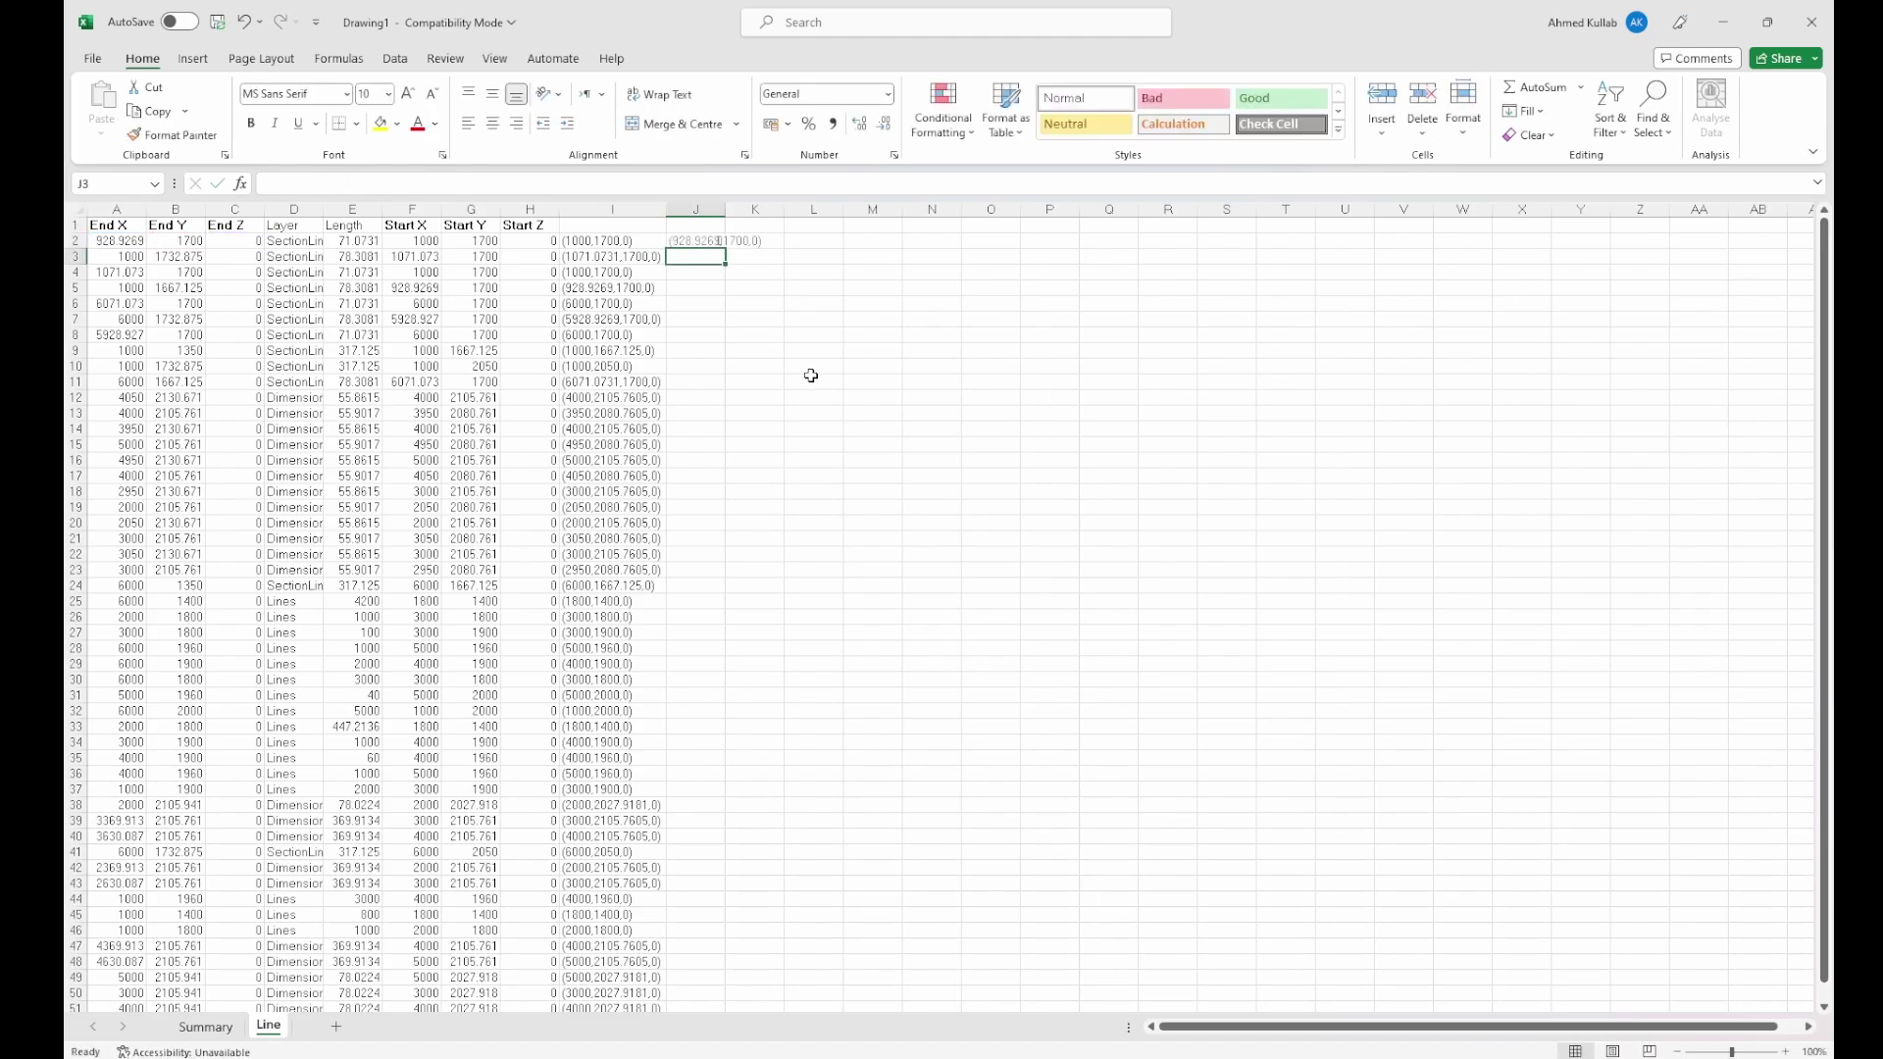
{"action": "left_click", "coordinate": [669, 183]}
{"action": "key", "text": "Escape"}
{"action": "double_click", "coordinate": [725, 248]}
{"action": "left_click", "coordinate": [794, 365]}
{"action": "double_click", "coordinate": [727, 209]}
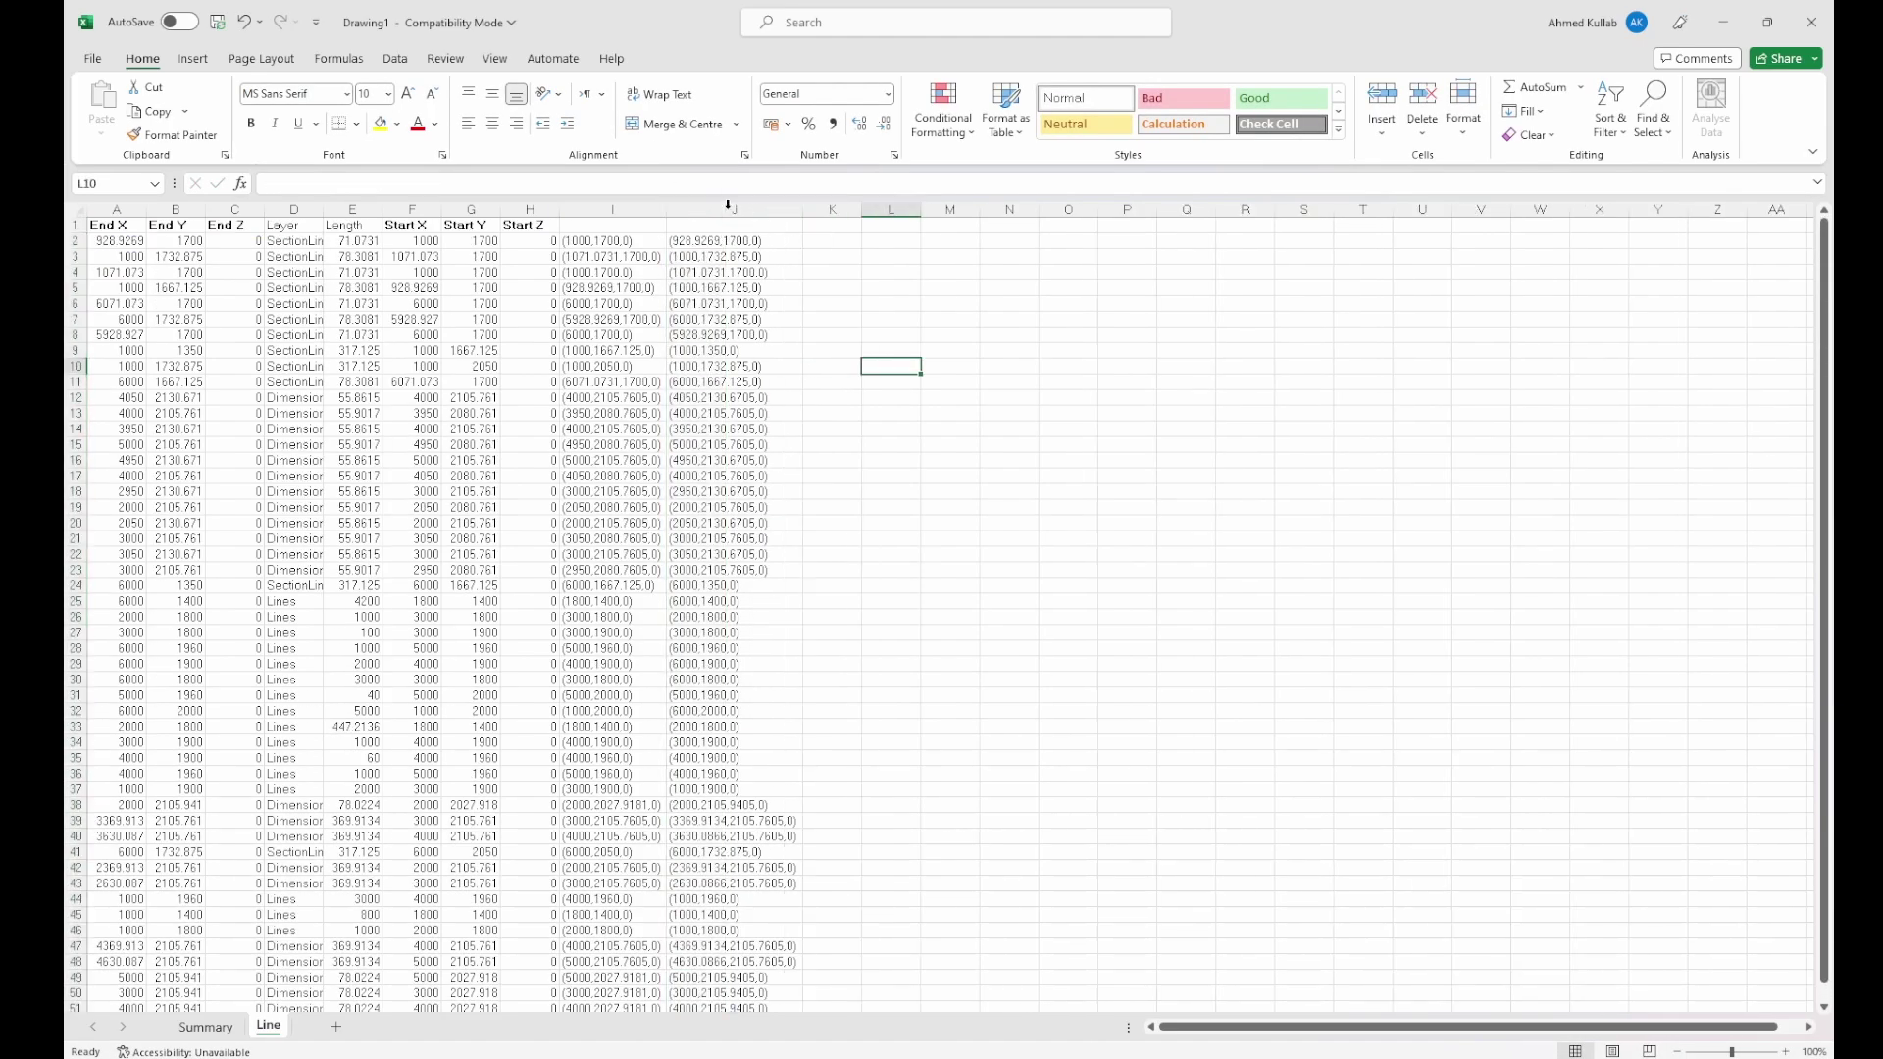
Step: Enter ="("&I2&","&J2&")," in K2 and fill it down to row 51
{"action": "left_click", "coordinate": [826, 244]}
{"action": "type", "text": "="}
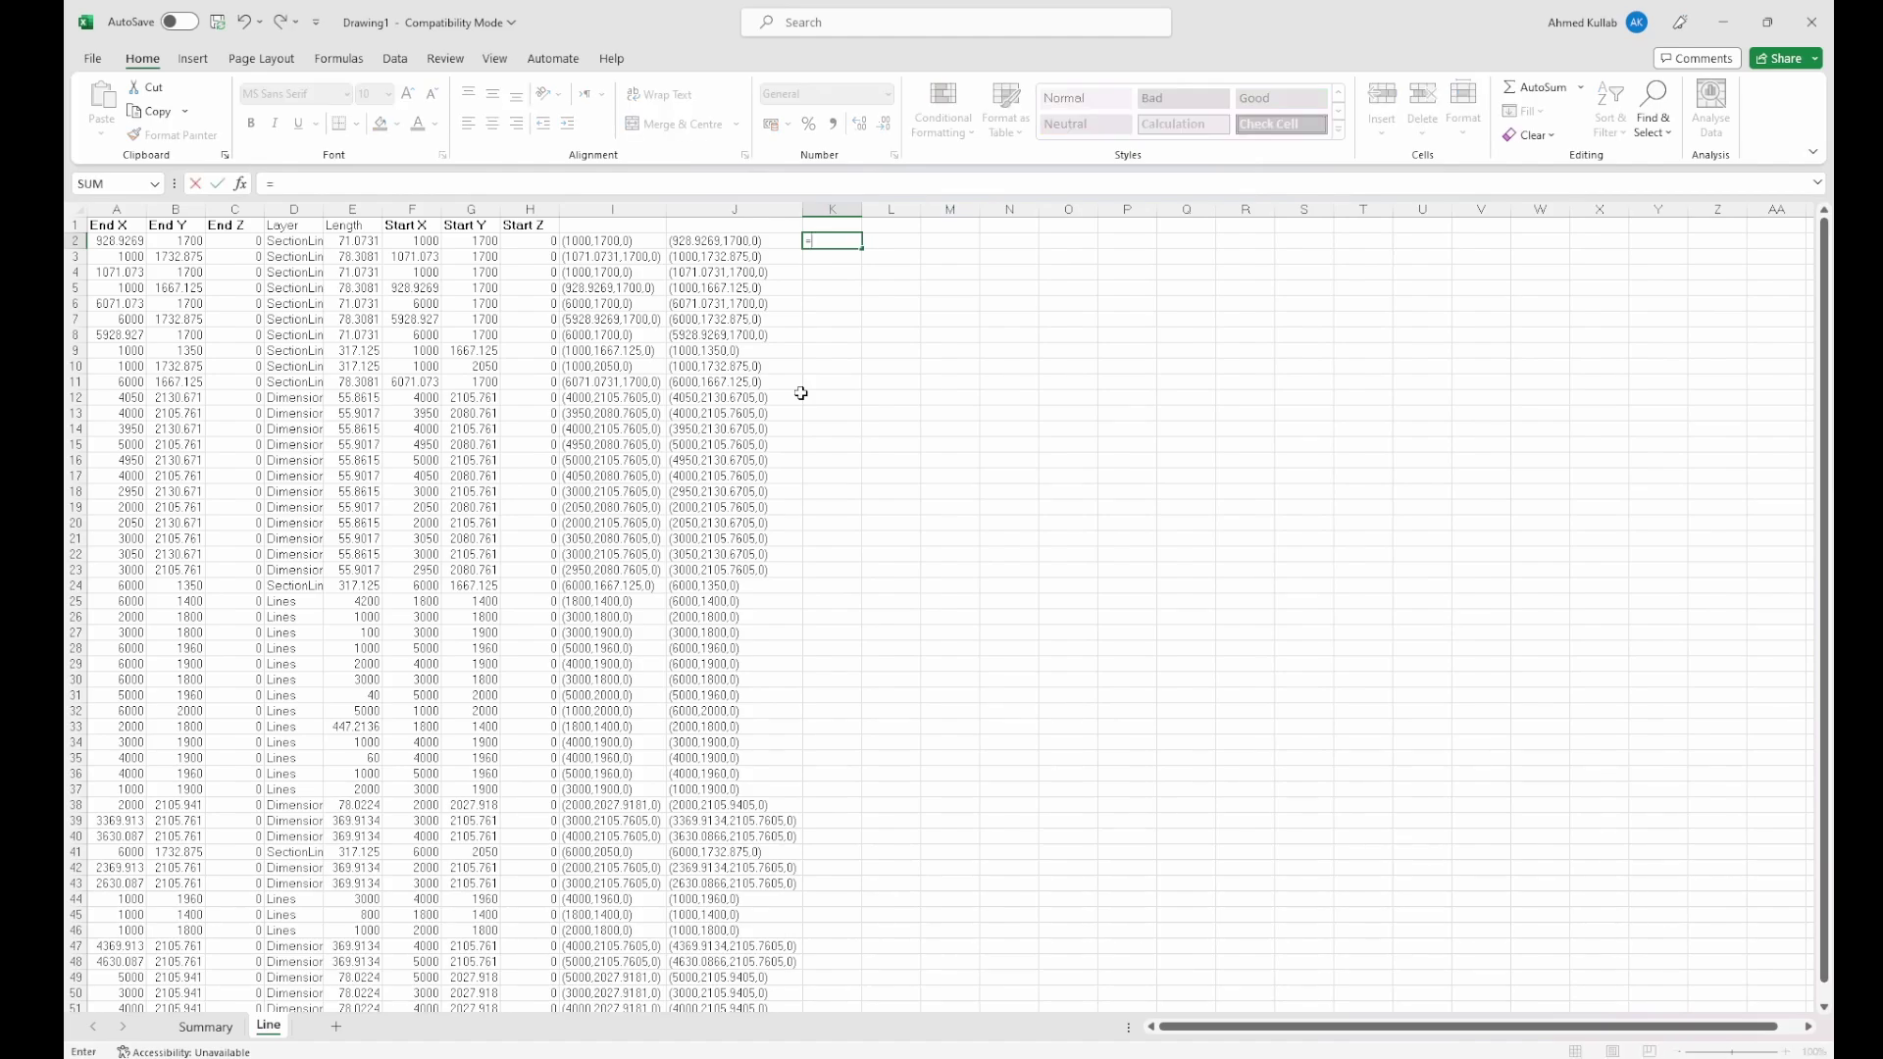
{"action": "type", "text": "&\"("}
{"action": "key", "text": "Return"}
{"action": "key", "text": "Return"}
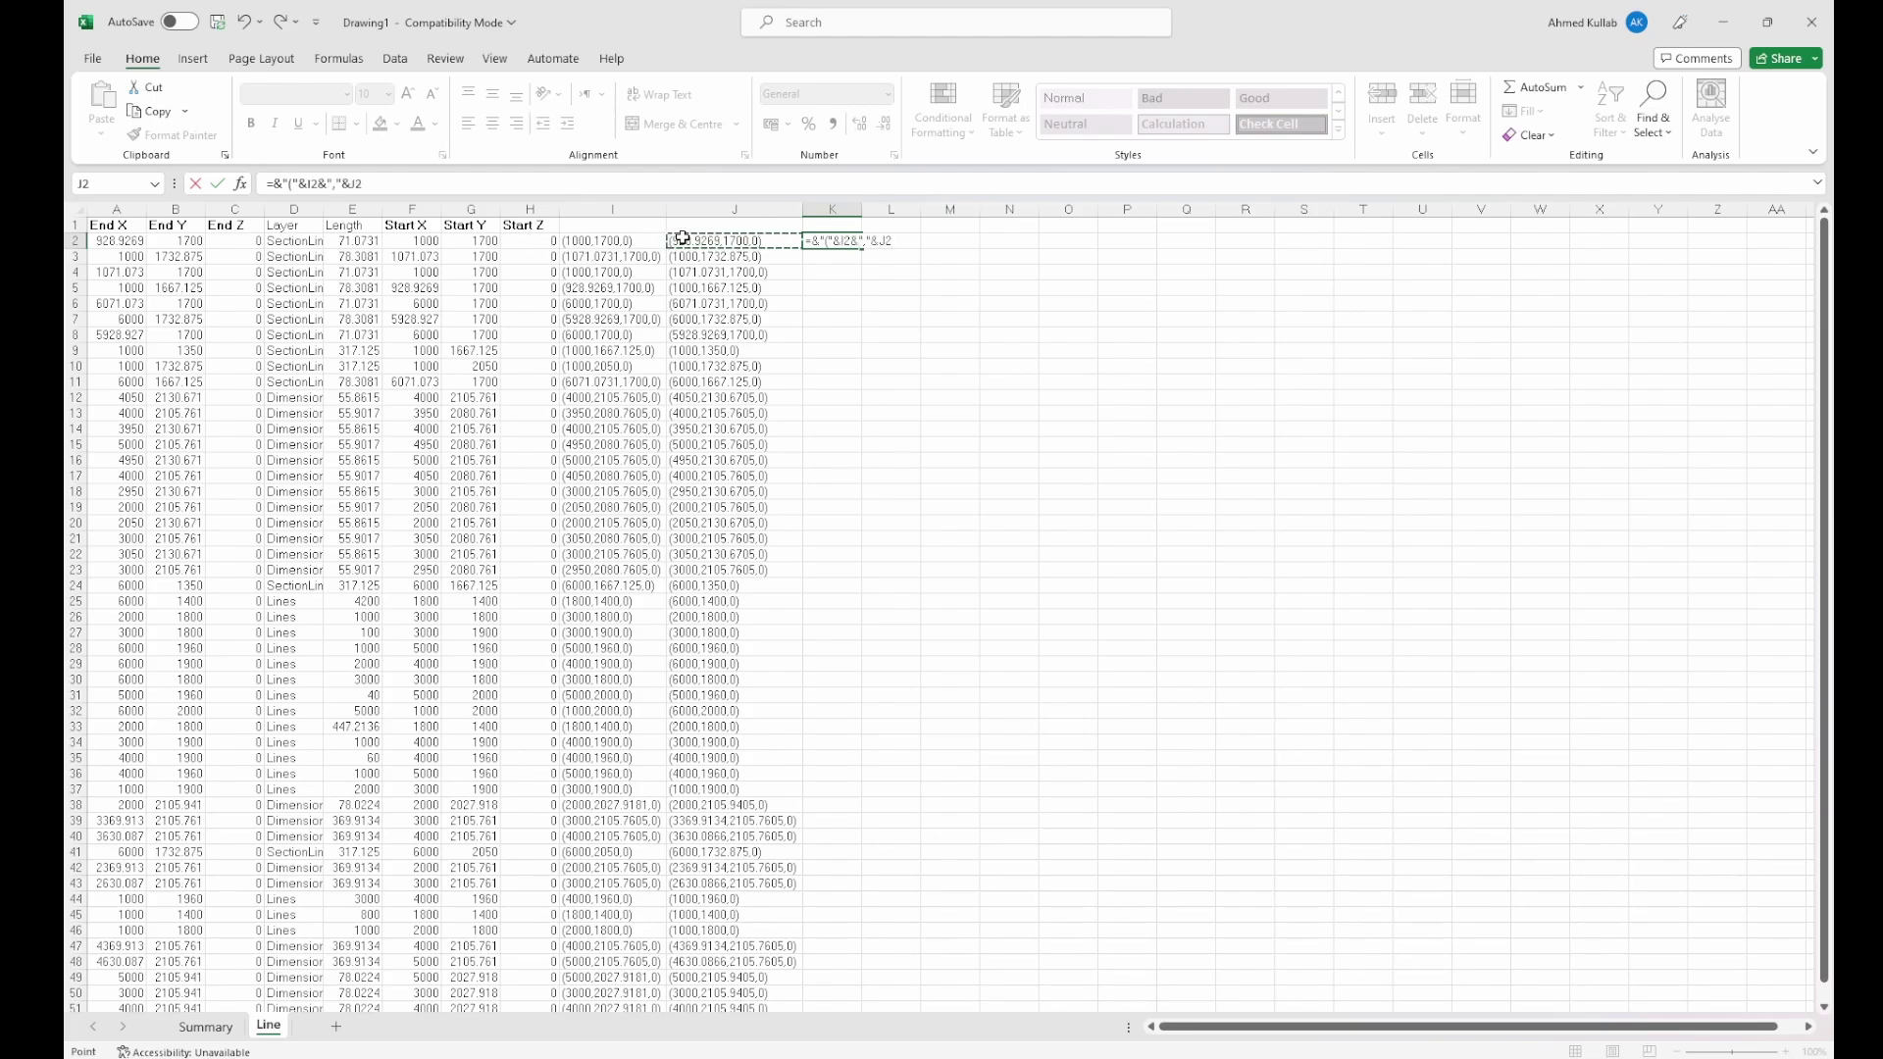
{"action": "type", "text": "\"),"}
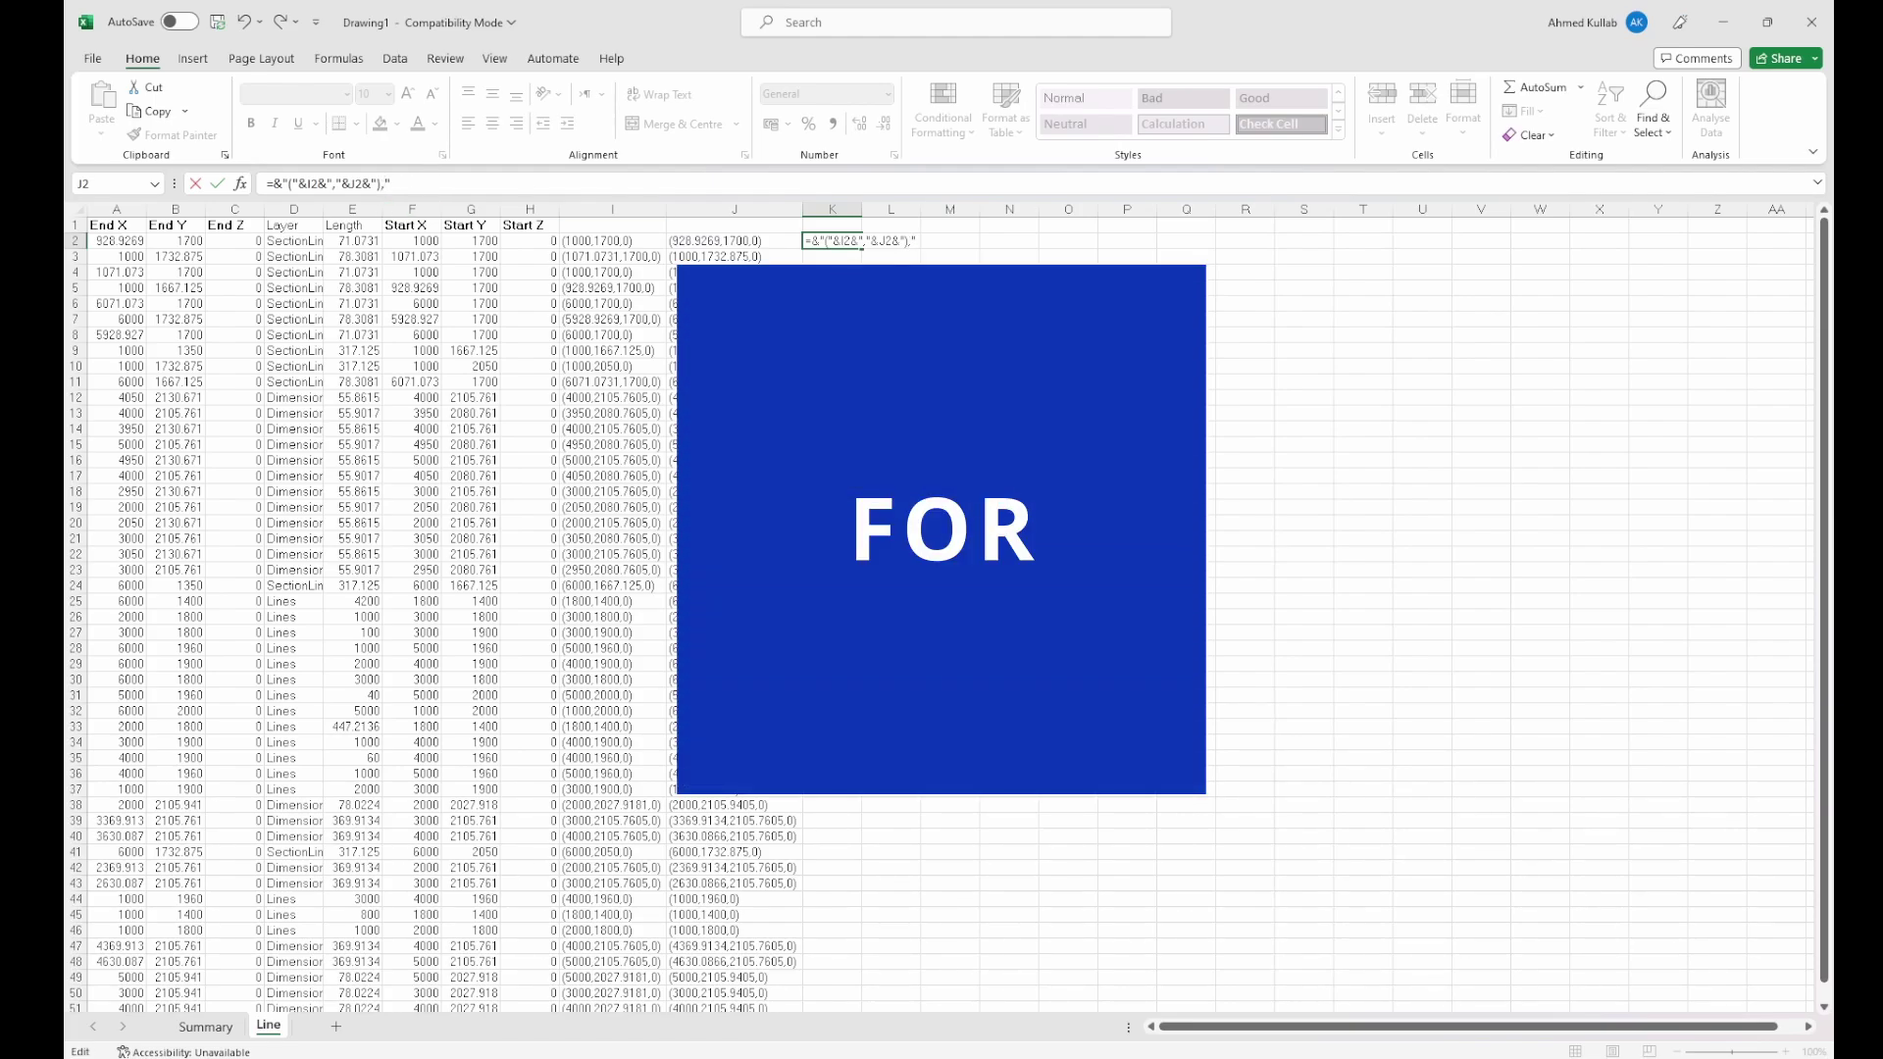
{"action": "key", "text": "Return"}
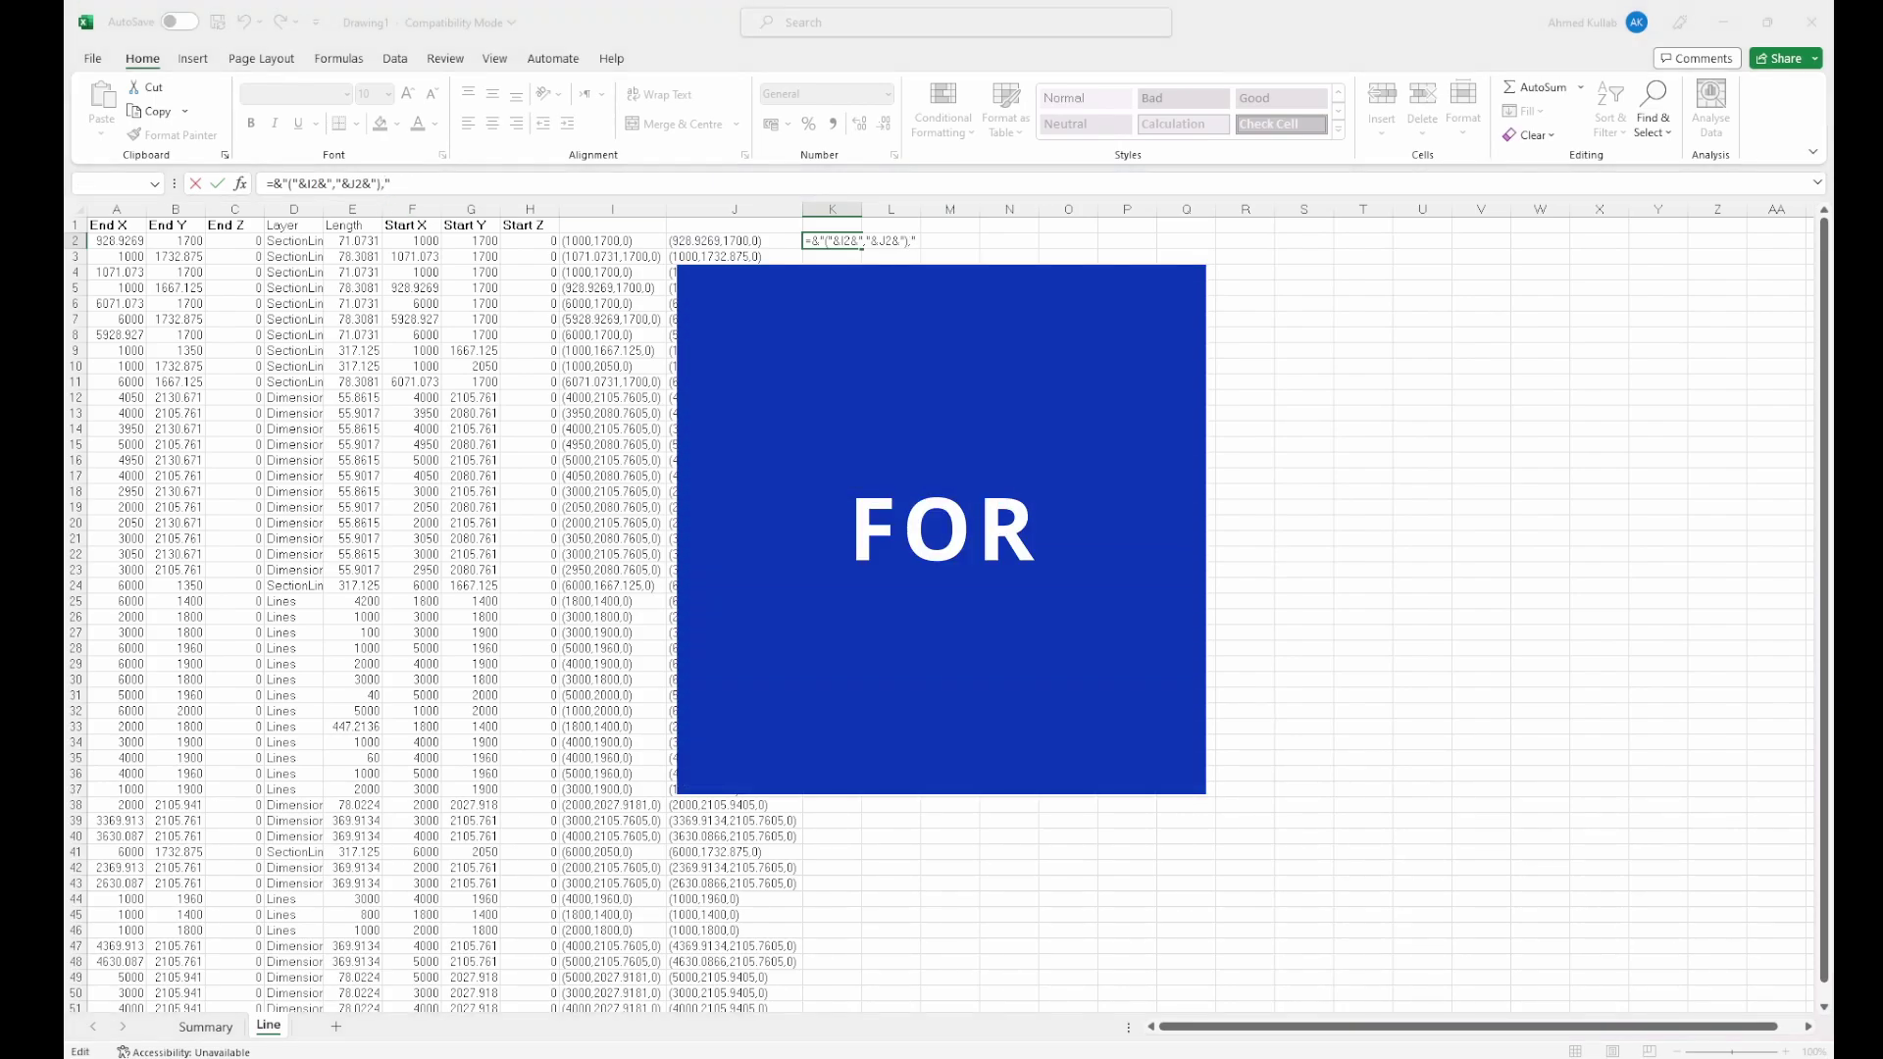
{"action": "key", "text": "Up"}
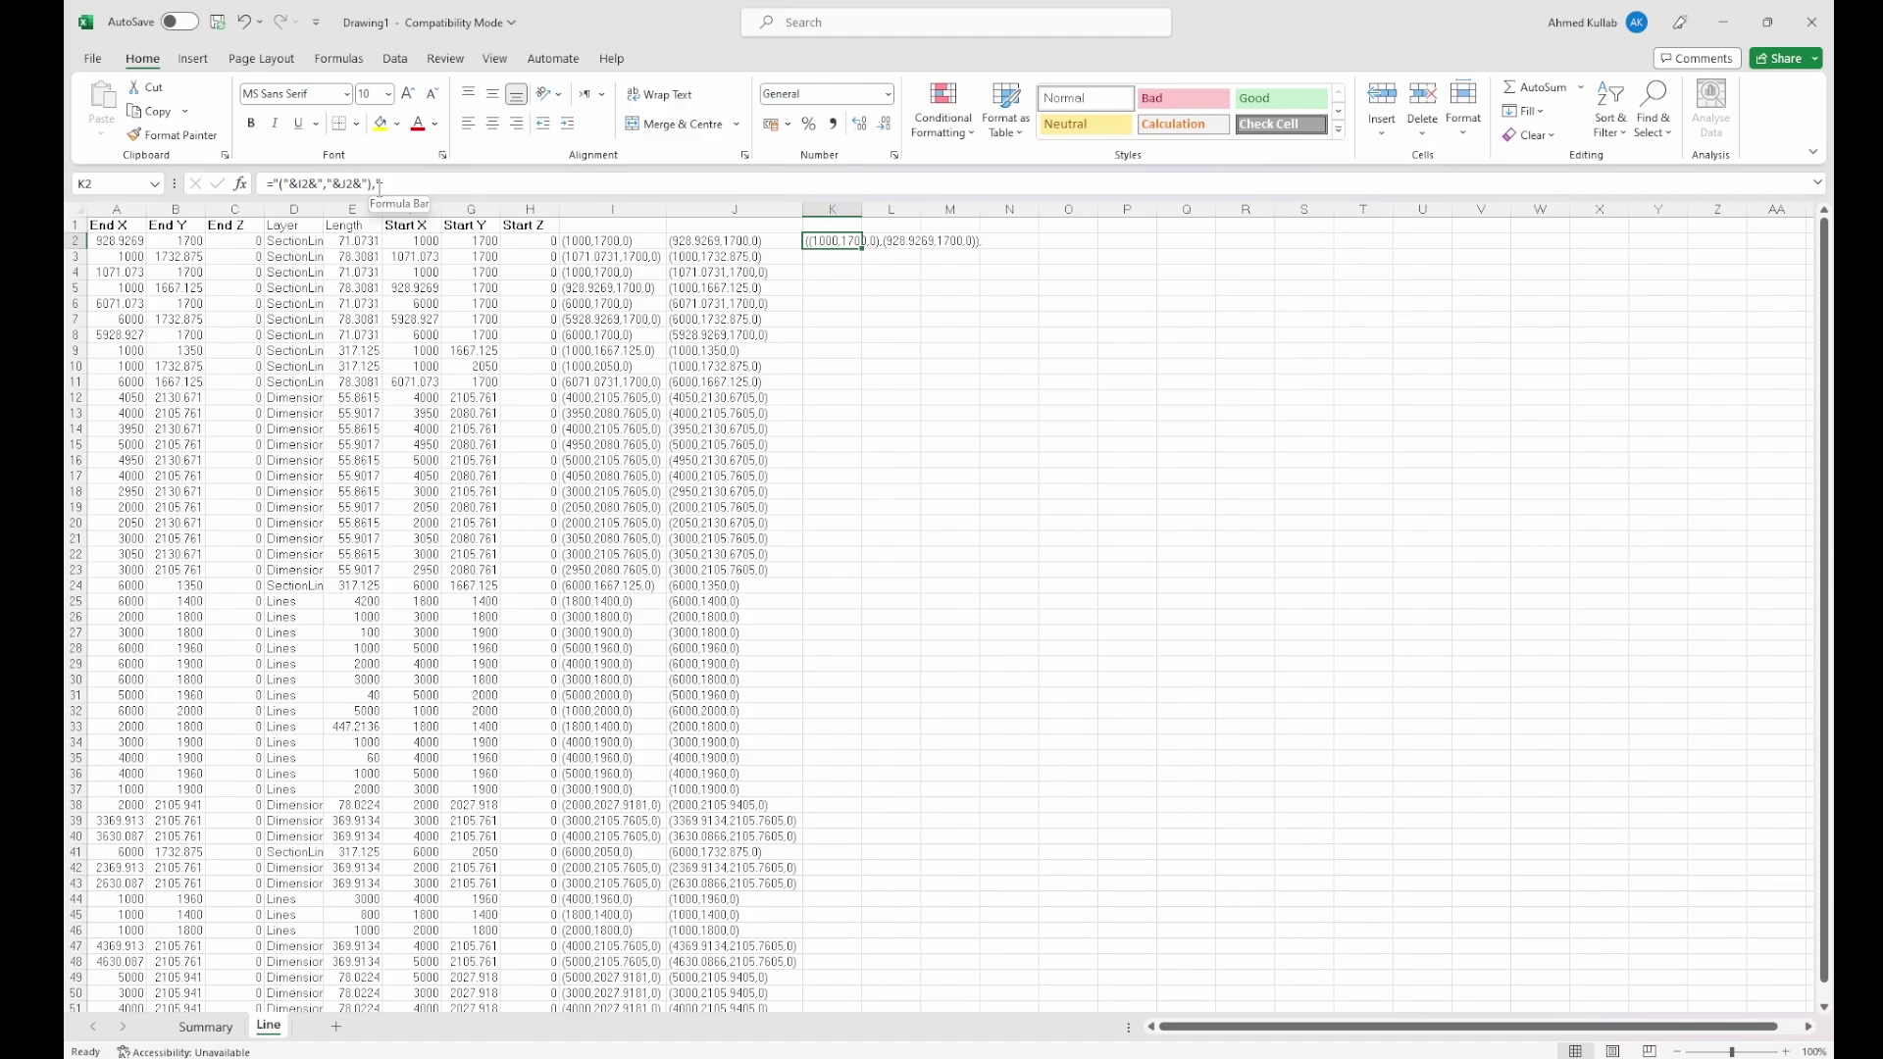
{"action": "double_click", "coordinate": [861, 248]}
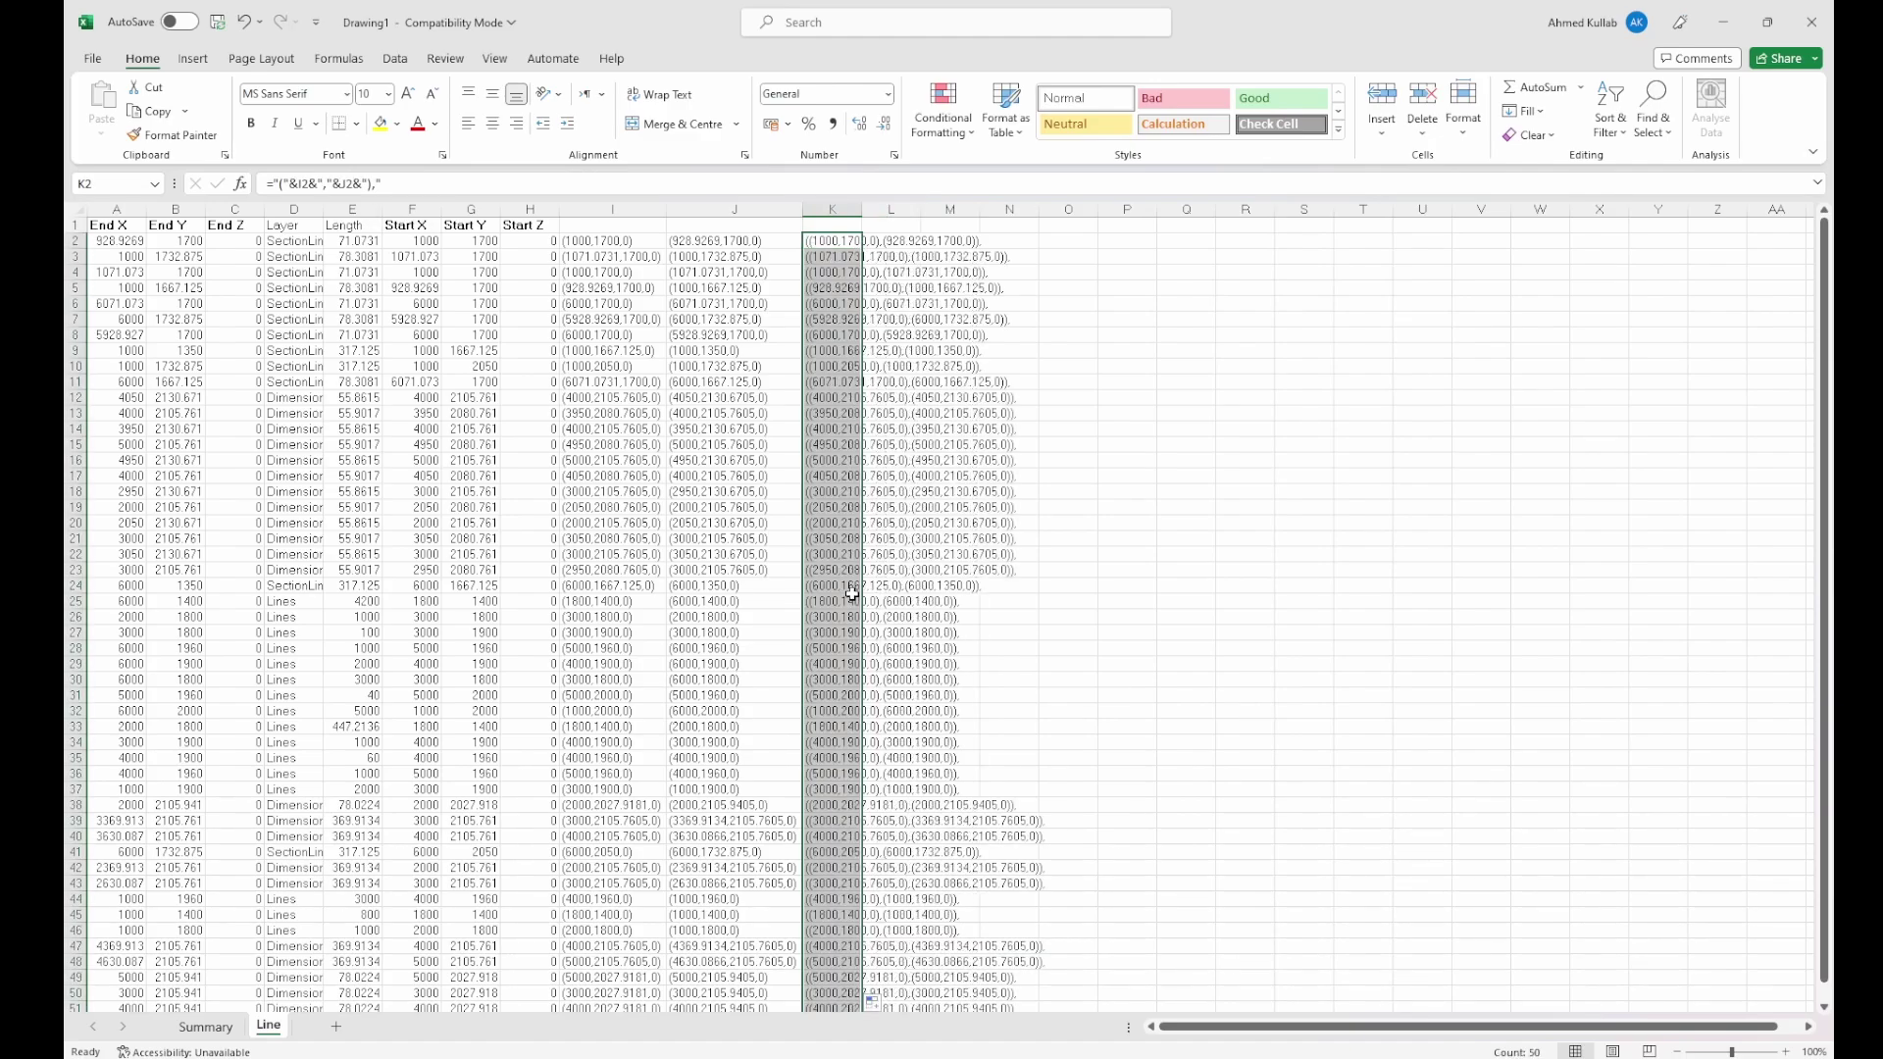
{"action": "left_click", "coordinate": [532, 351]}
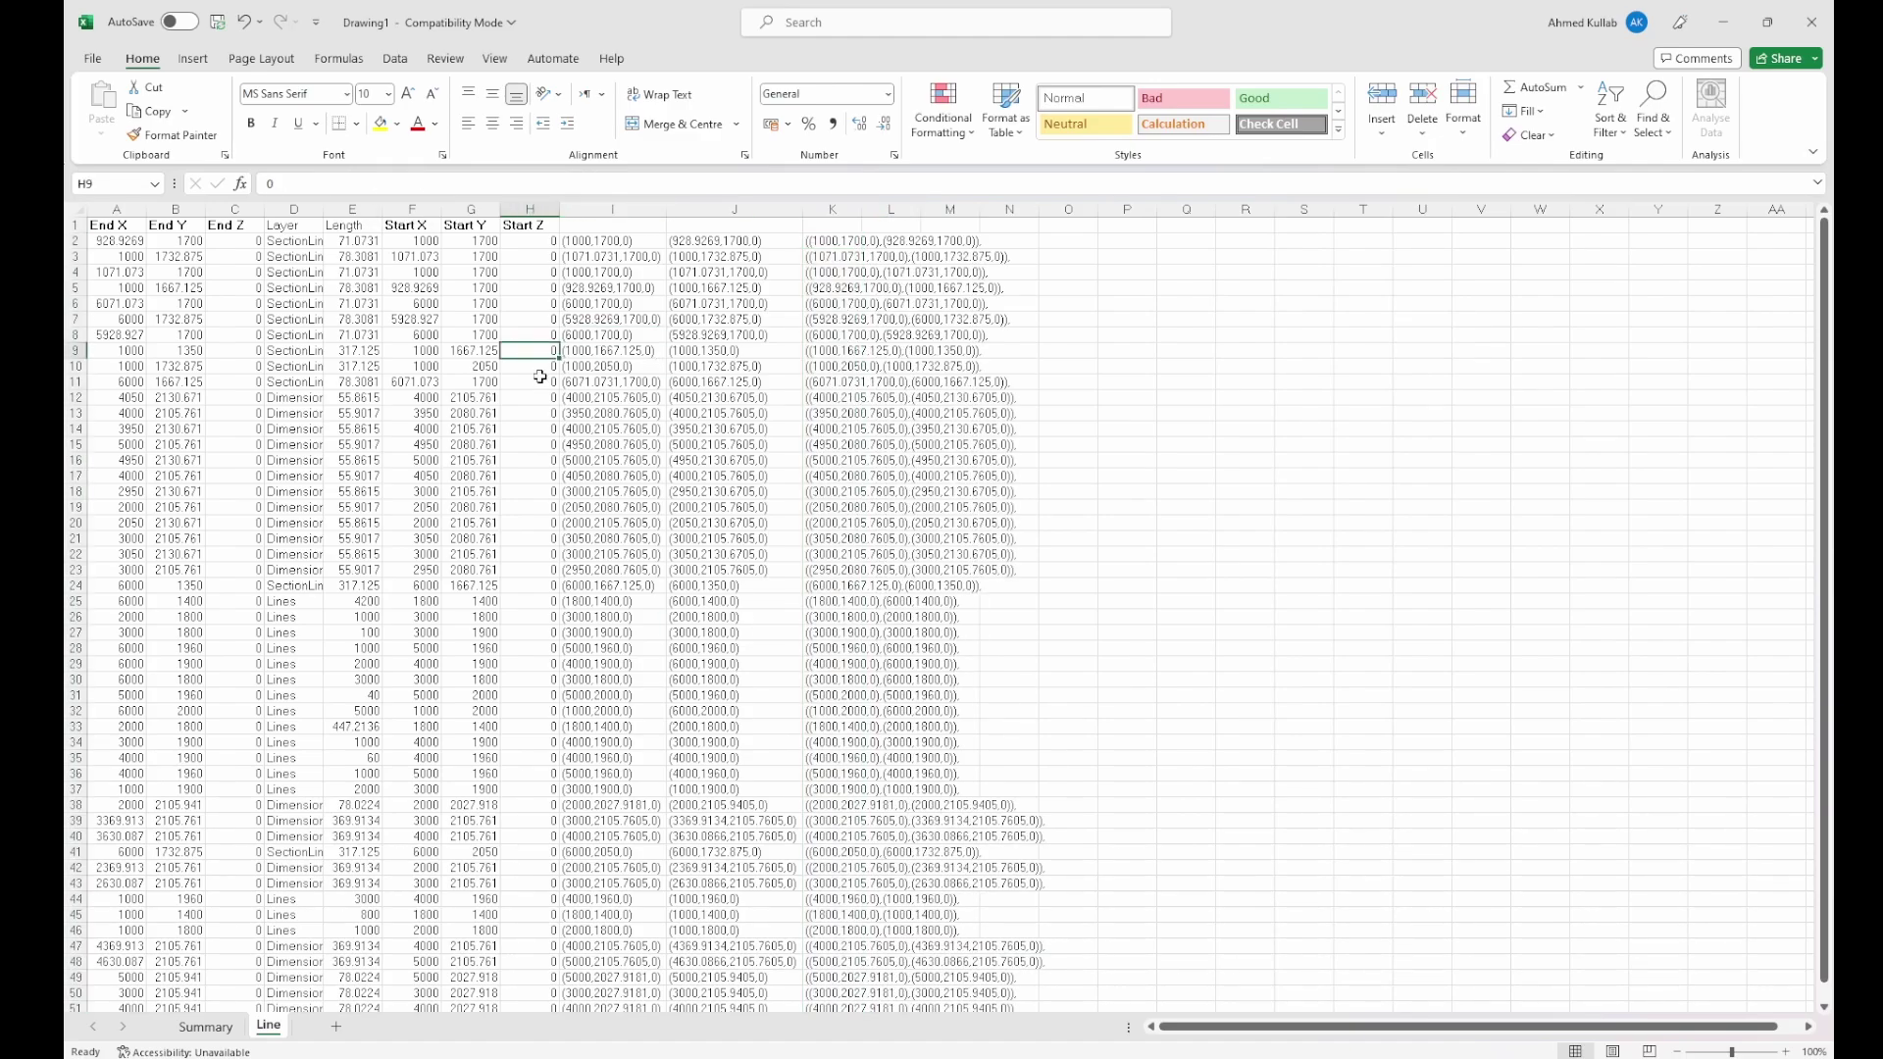
Step: Type the header Start in I1 and begin the End header next to it
{"action": "left_click", "coordinate": [589, 226]}
{"action": "type", "text": "Start"}
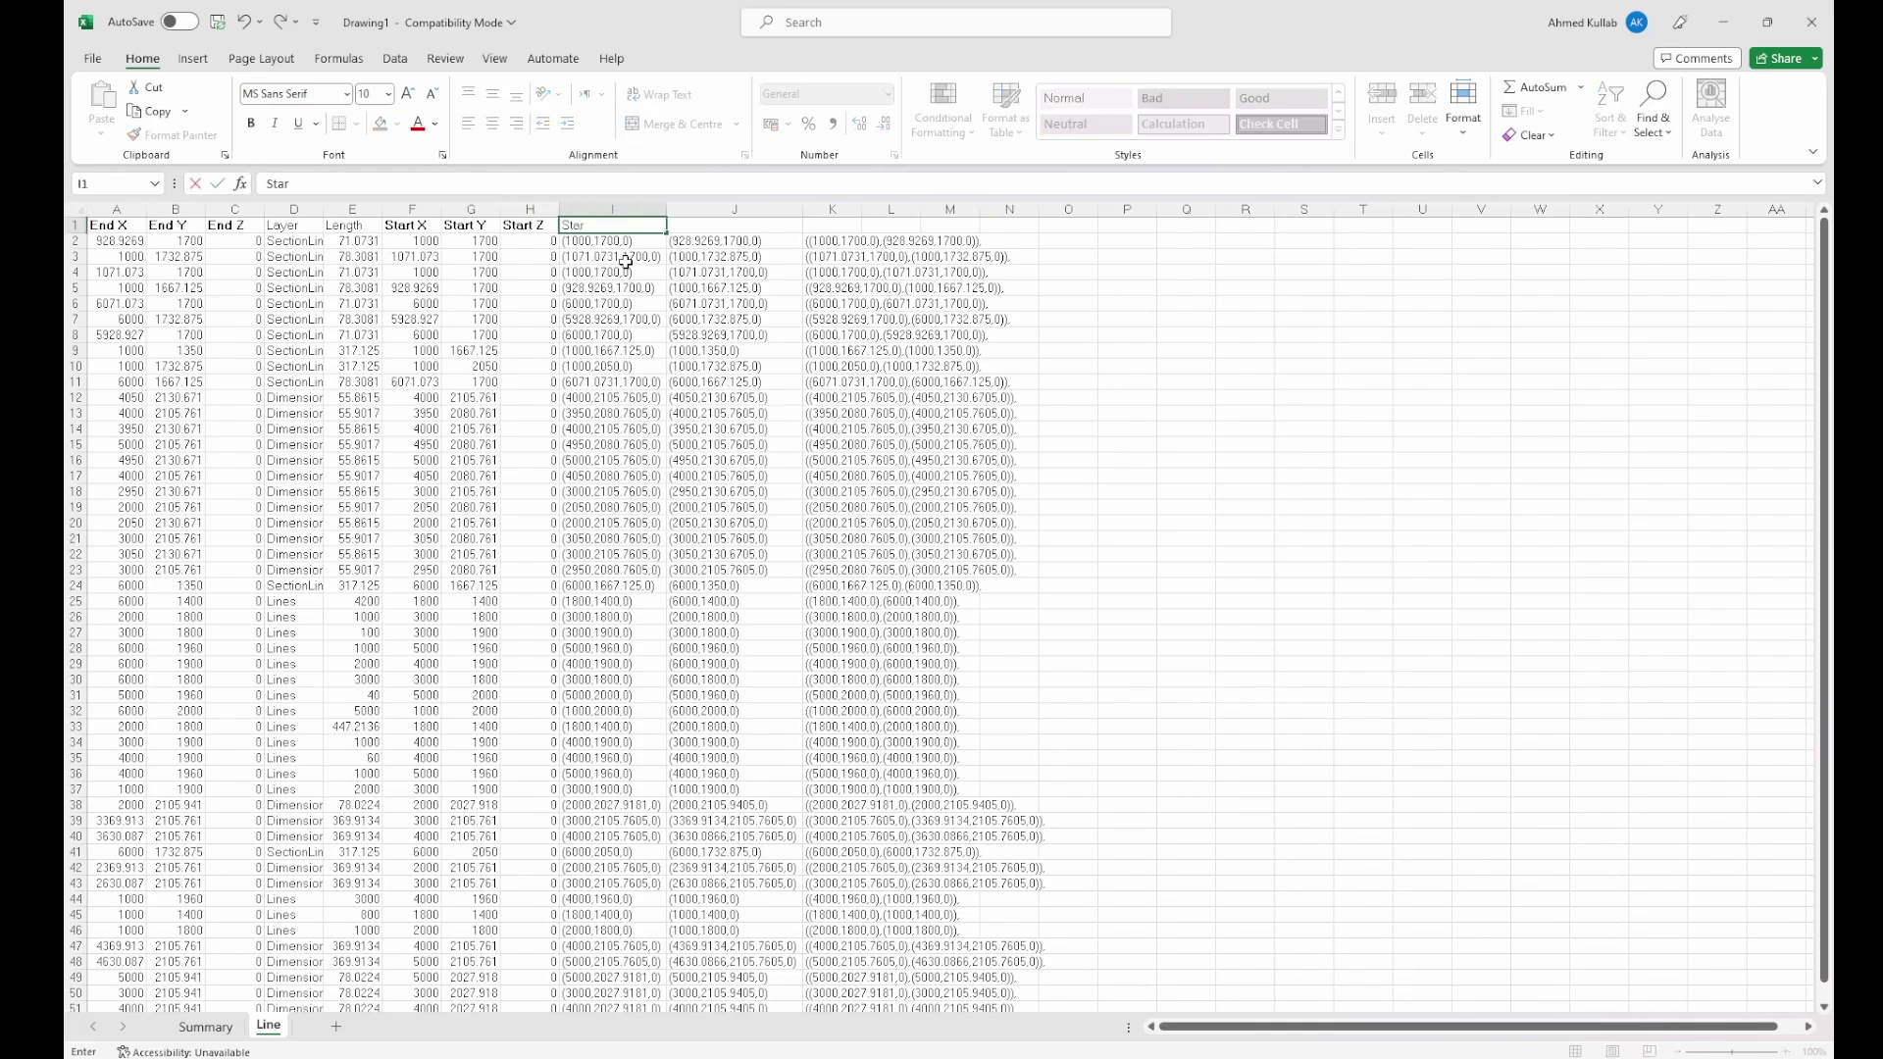
{"action": "key", "text": "Tab"}
{"action": "type", "text": "En"}
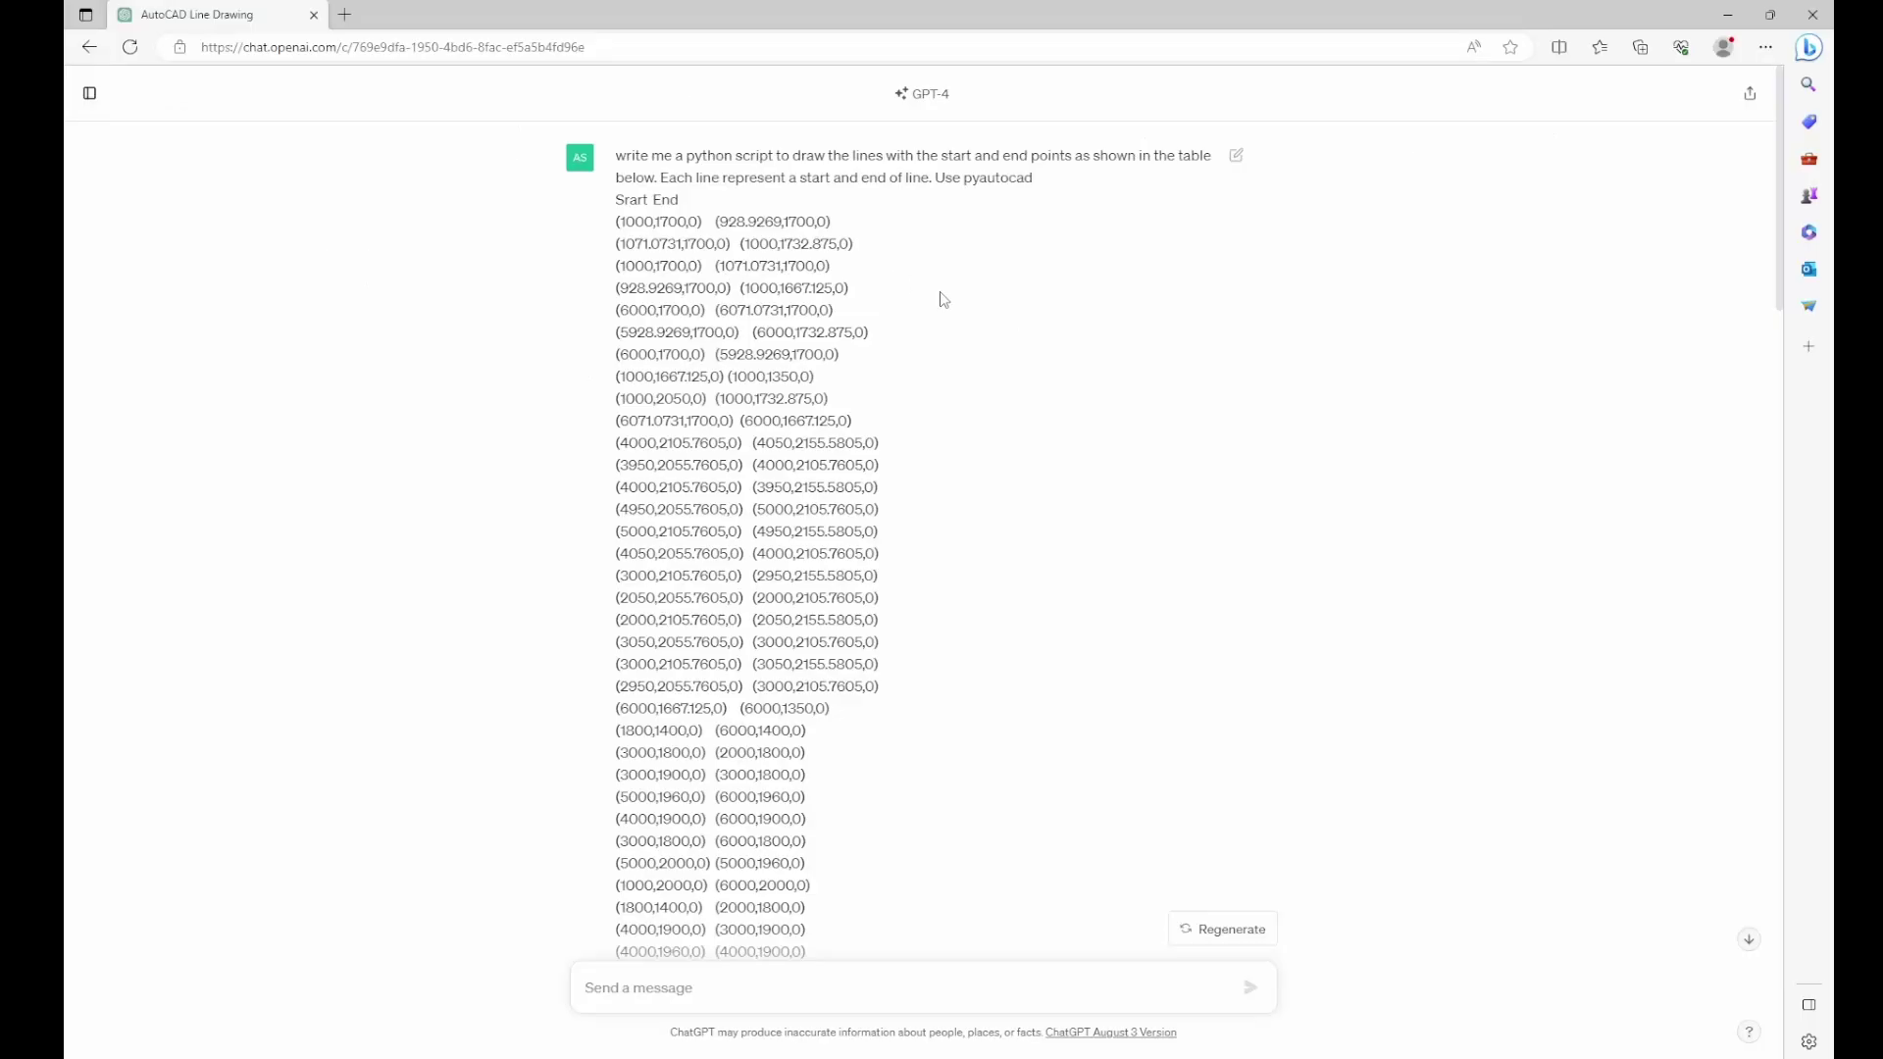
{"action": "double_click", "coordinate": [1016, 157]}
{"action": "left_click", "coordinate": [1059, 168]}
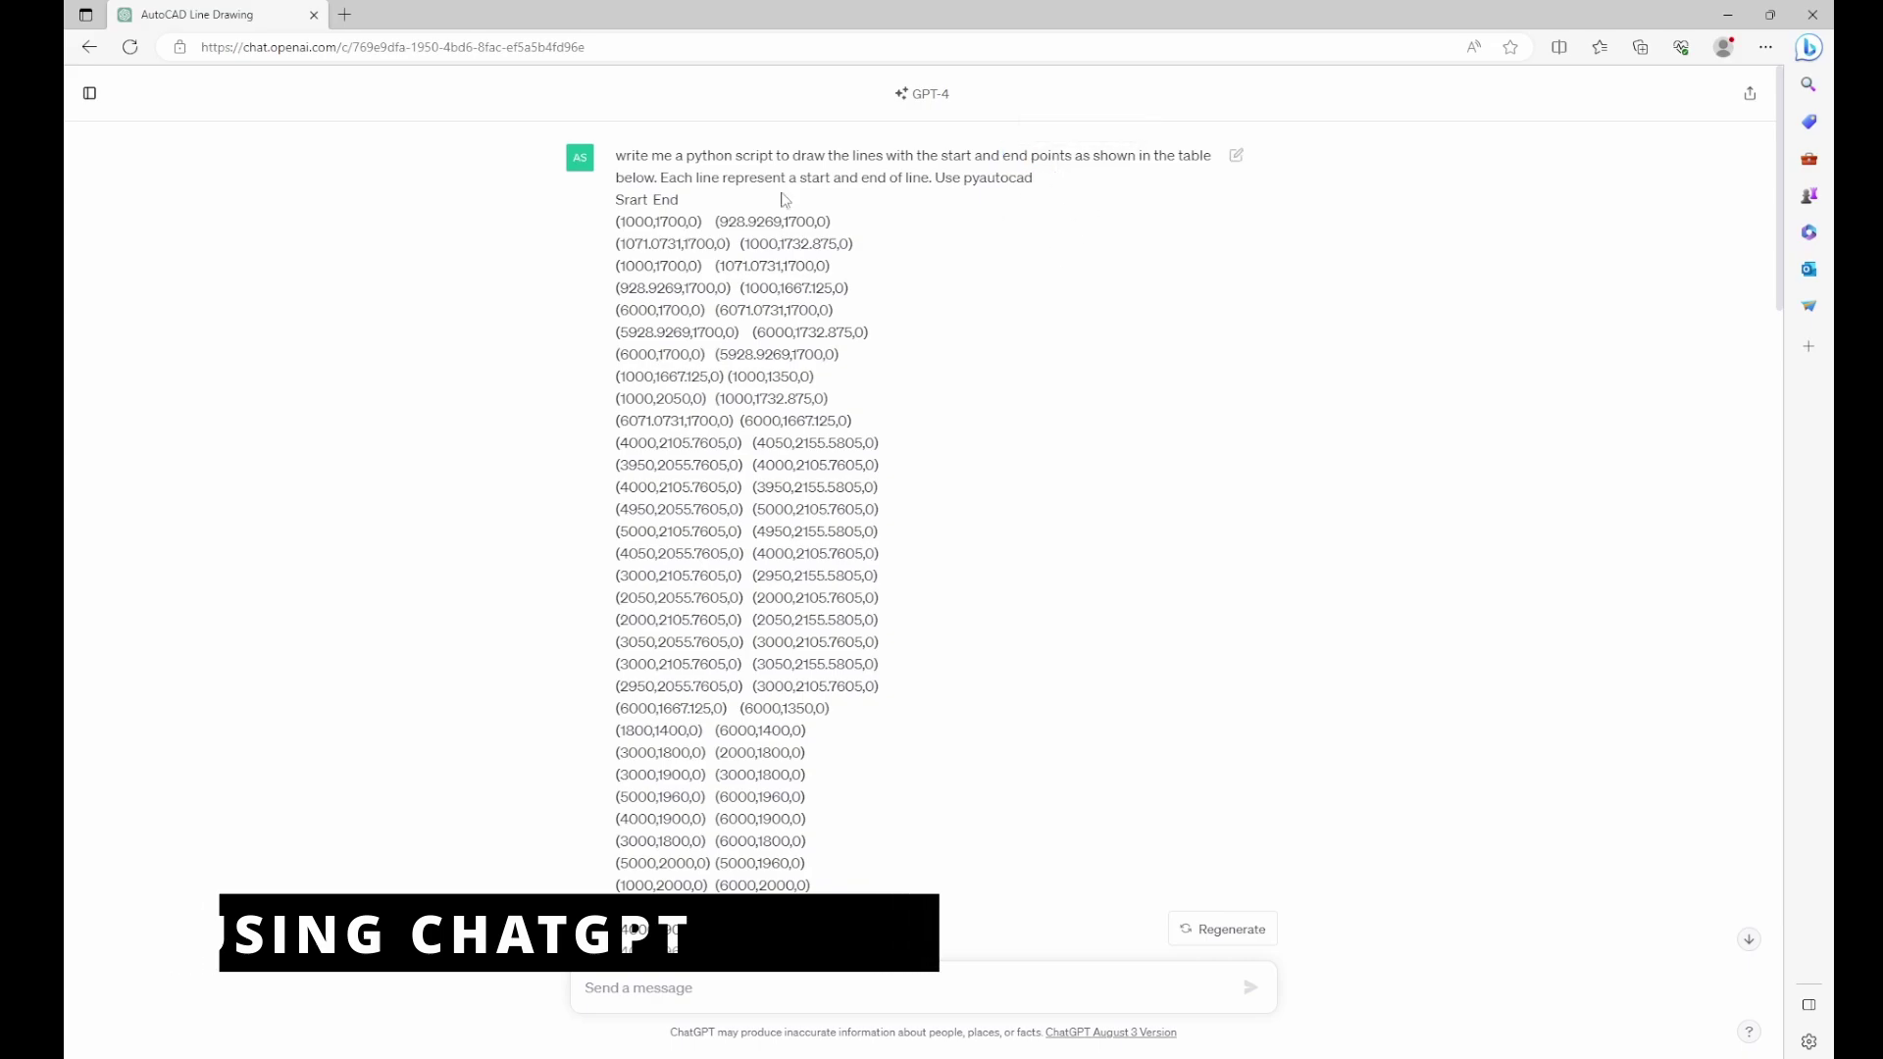
{"action": "double_click", "coordinate": [632, 199]}
{"action": "double_click", "coordinate": [667, 199]}
{"action": "left_click_drag", "start_coordinate": [644, 222], "coordinate": [814, 823]}
{"action": "scroll", "coordinate": [634, 186], "scroll_direction": "down", "scroll_amount": 15}
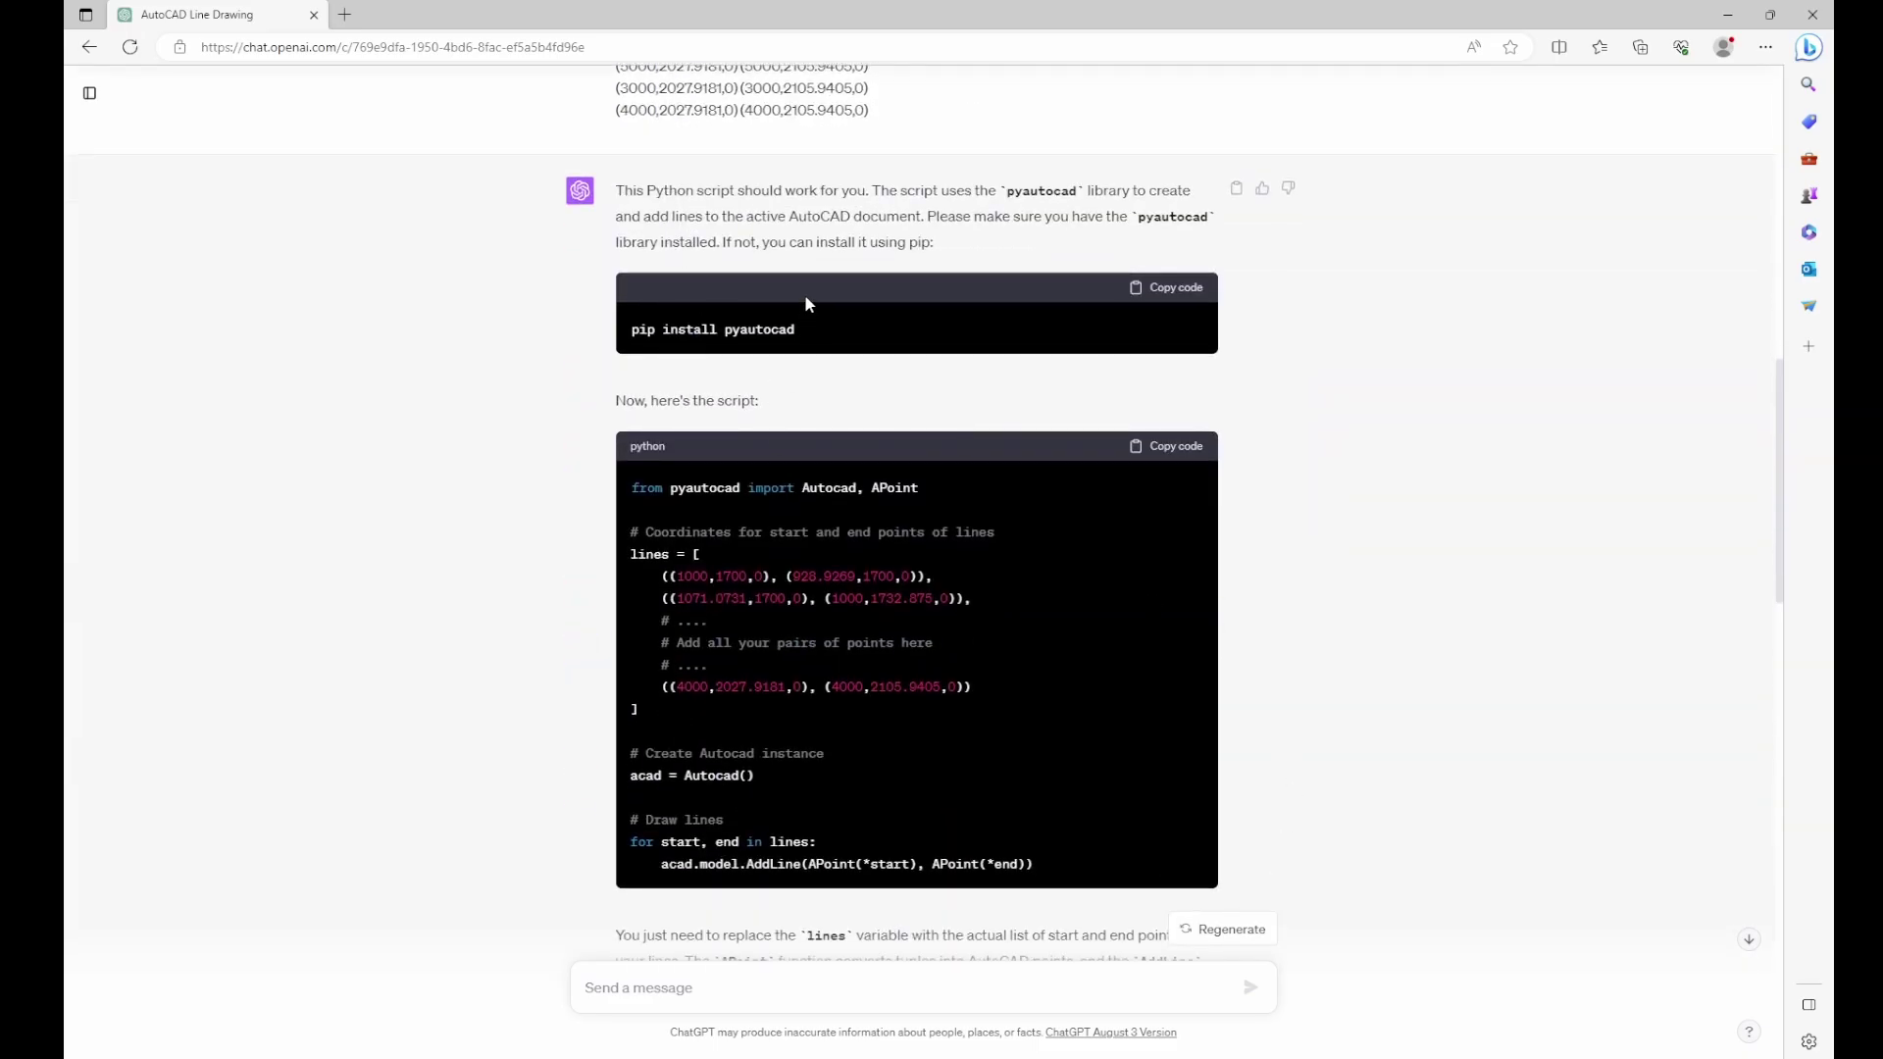
{"action": "scroll", "coordinate": [706, 353], "scroll_direction": "down", "scroll_amount": 2}
{"action": "left_click_drag", "start_coordinate": [644, 337], "coordinate": [922, 339]}
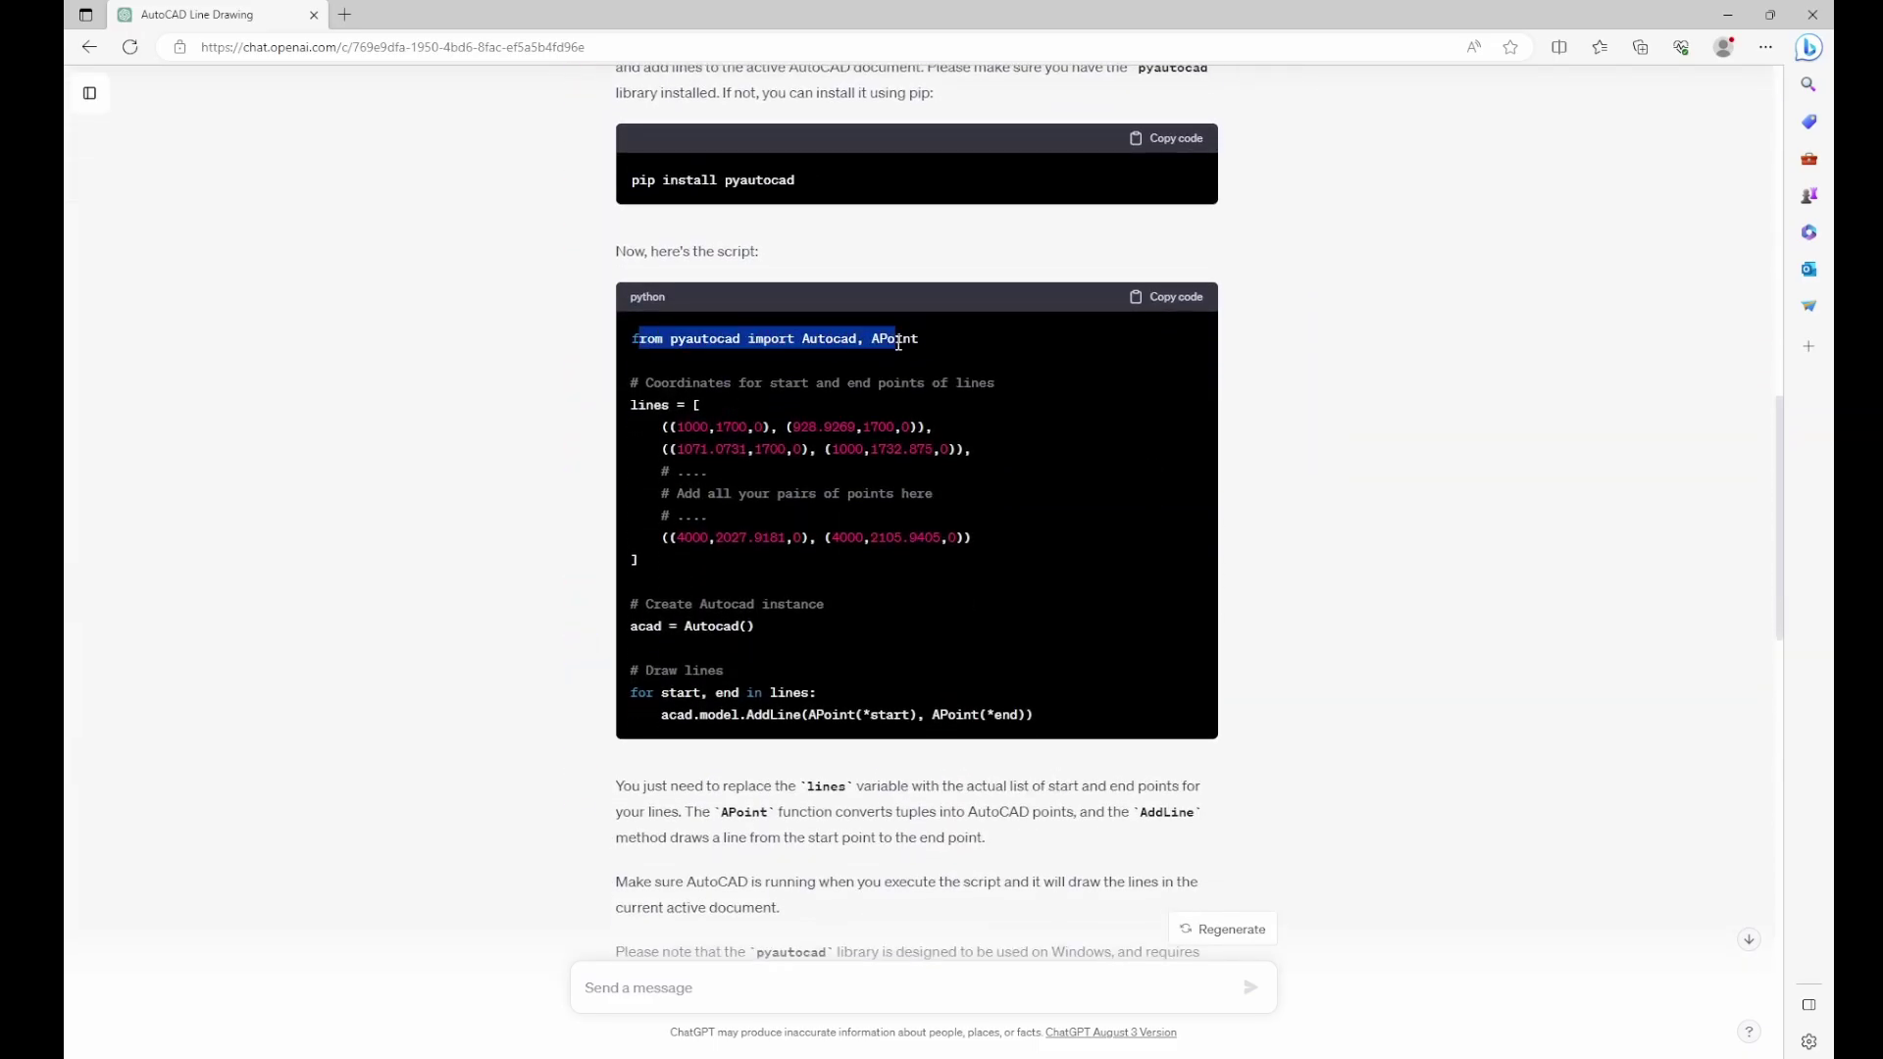
{"action": "left_click", "coordinate": [856, 361]}
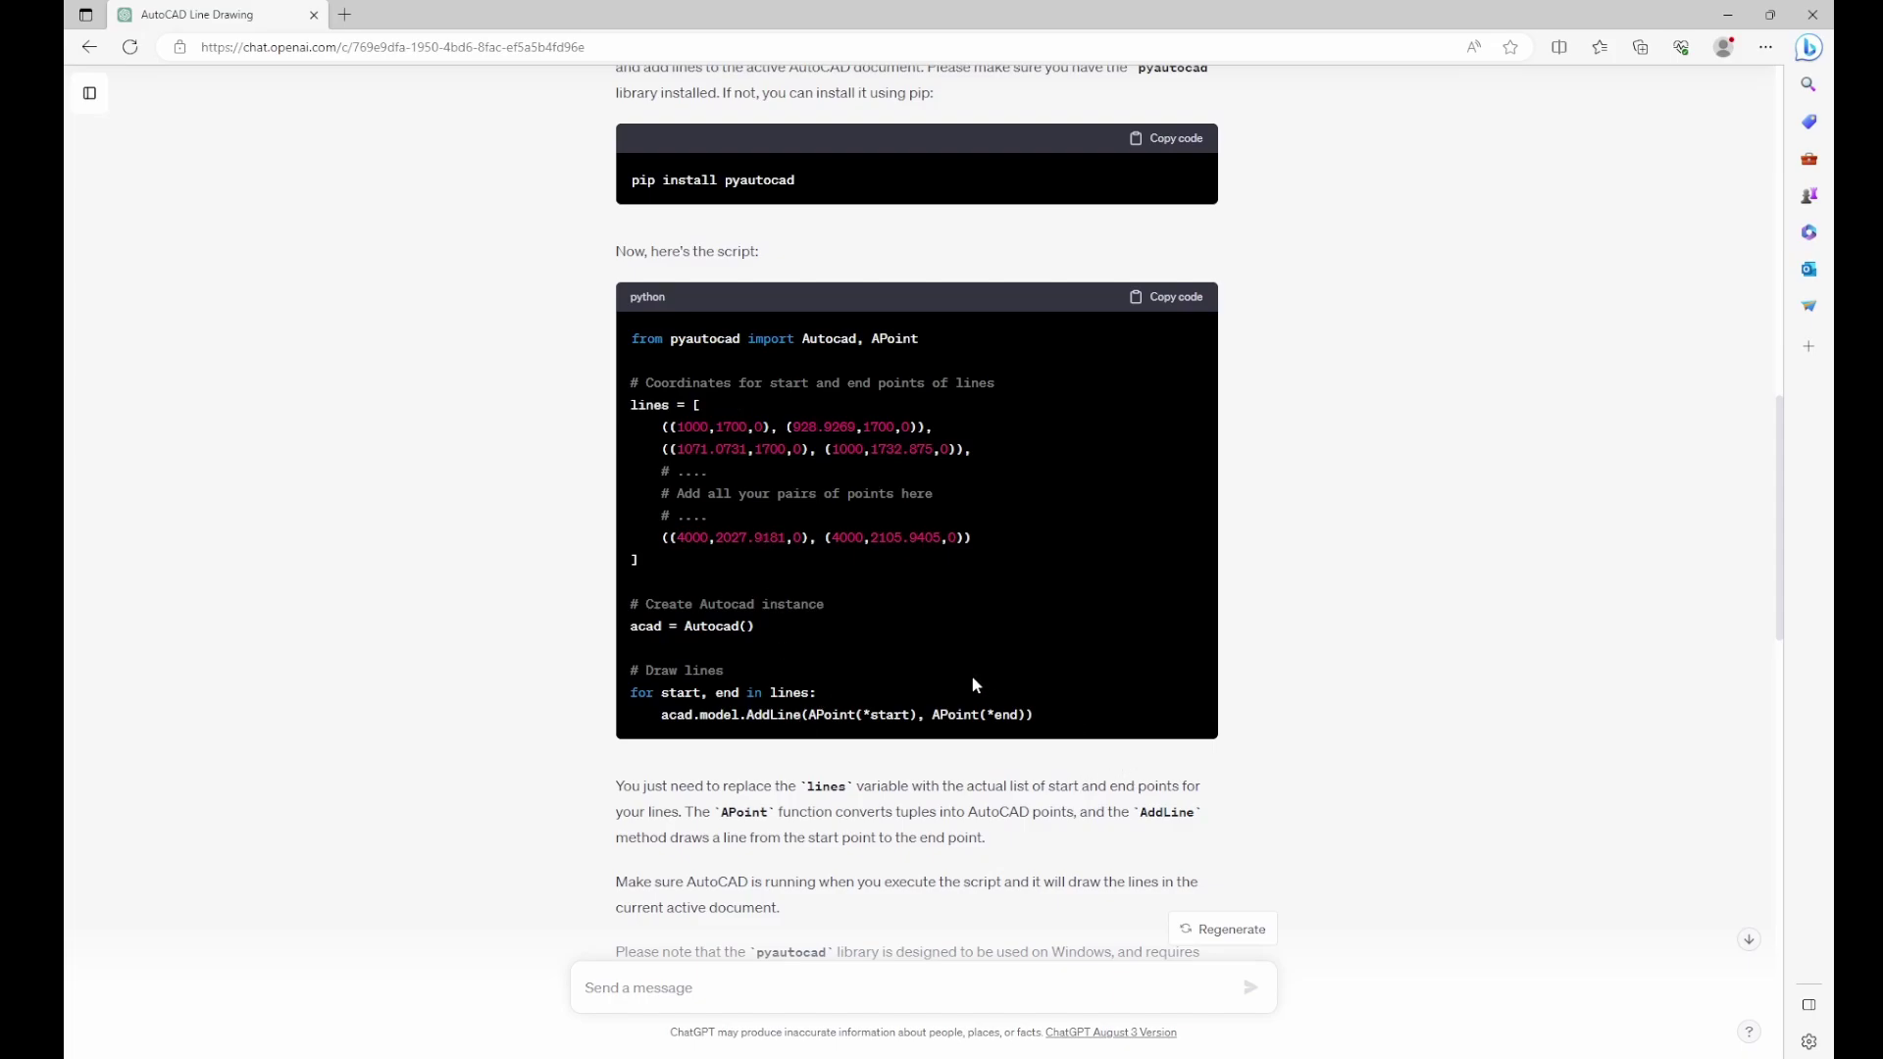
{"action": "left_click_drag", "start_coordinate": [672, 492], "coordinate": [949, 496]}
Step: Paste the full coordinate list into the lines list of RoadSection0.py and indent the pairs
{"action": "left_click", "coordinate": [1076, 682]}
{"action": "scroll", "coordinate": [964, 730], "scroll_direction": "down", "scroll_amount": 2}
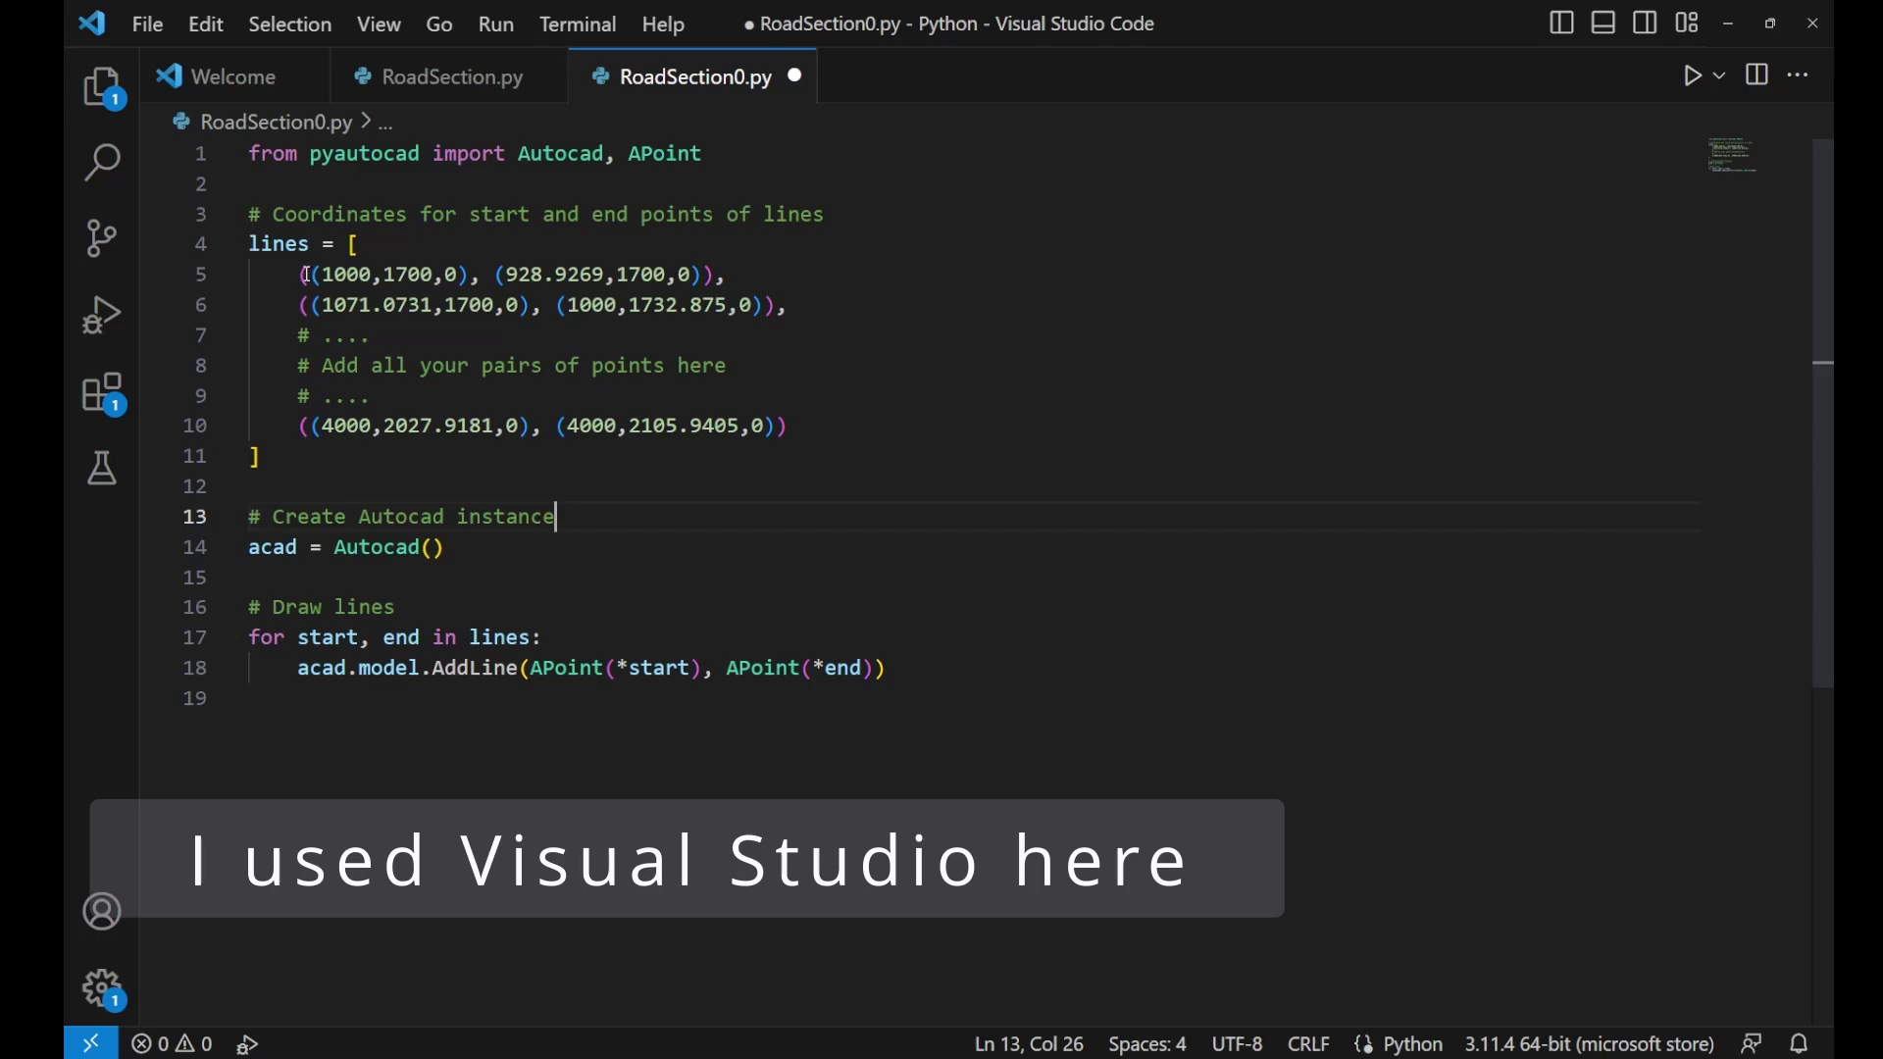
{"action": "left_click_drag", "start_coordinate": [306, 276], "coordinate": [804, 434]}
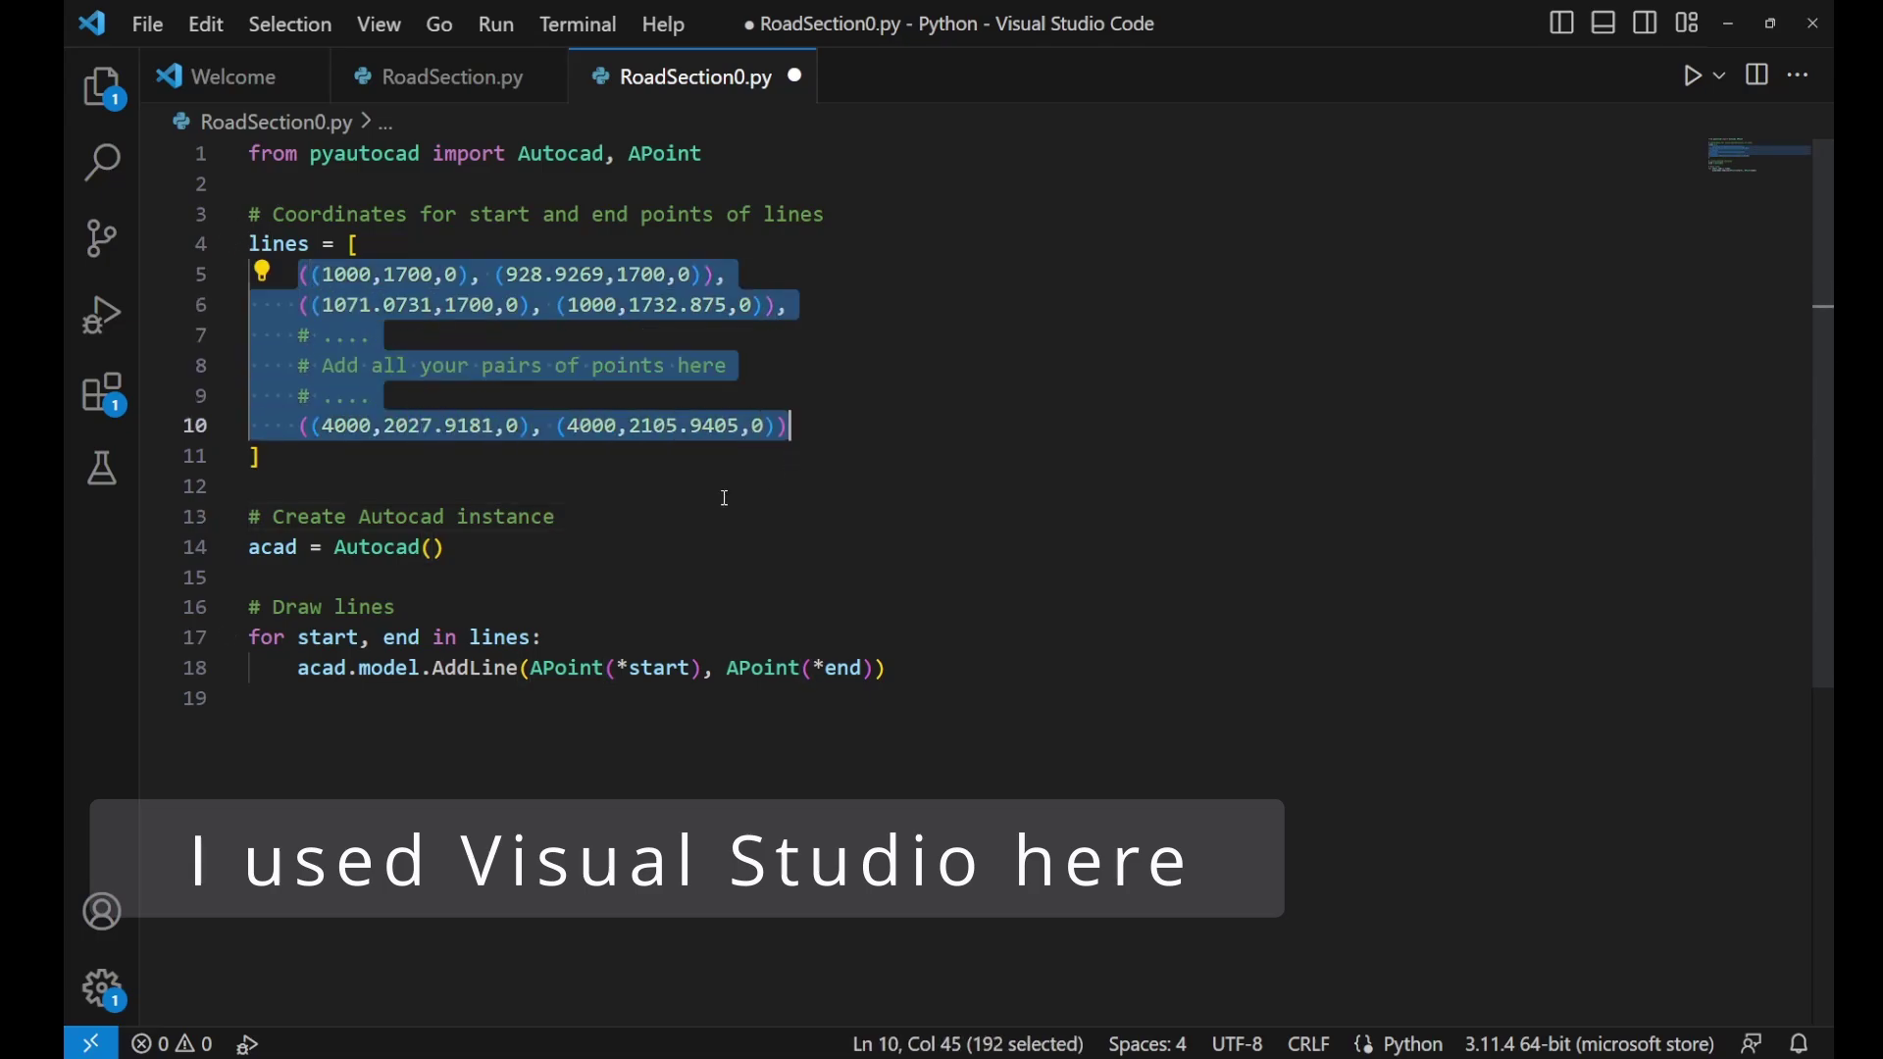
{"action": "key", "text": "ctrl+v"}
{"action": "scroll", "coordinate": [649, 556], "scroll_direction": "down", "scroll_amount": 2}
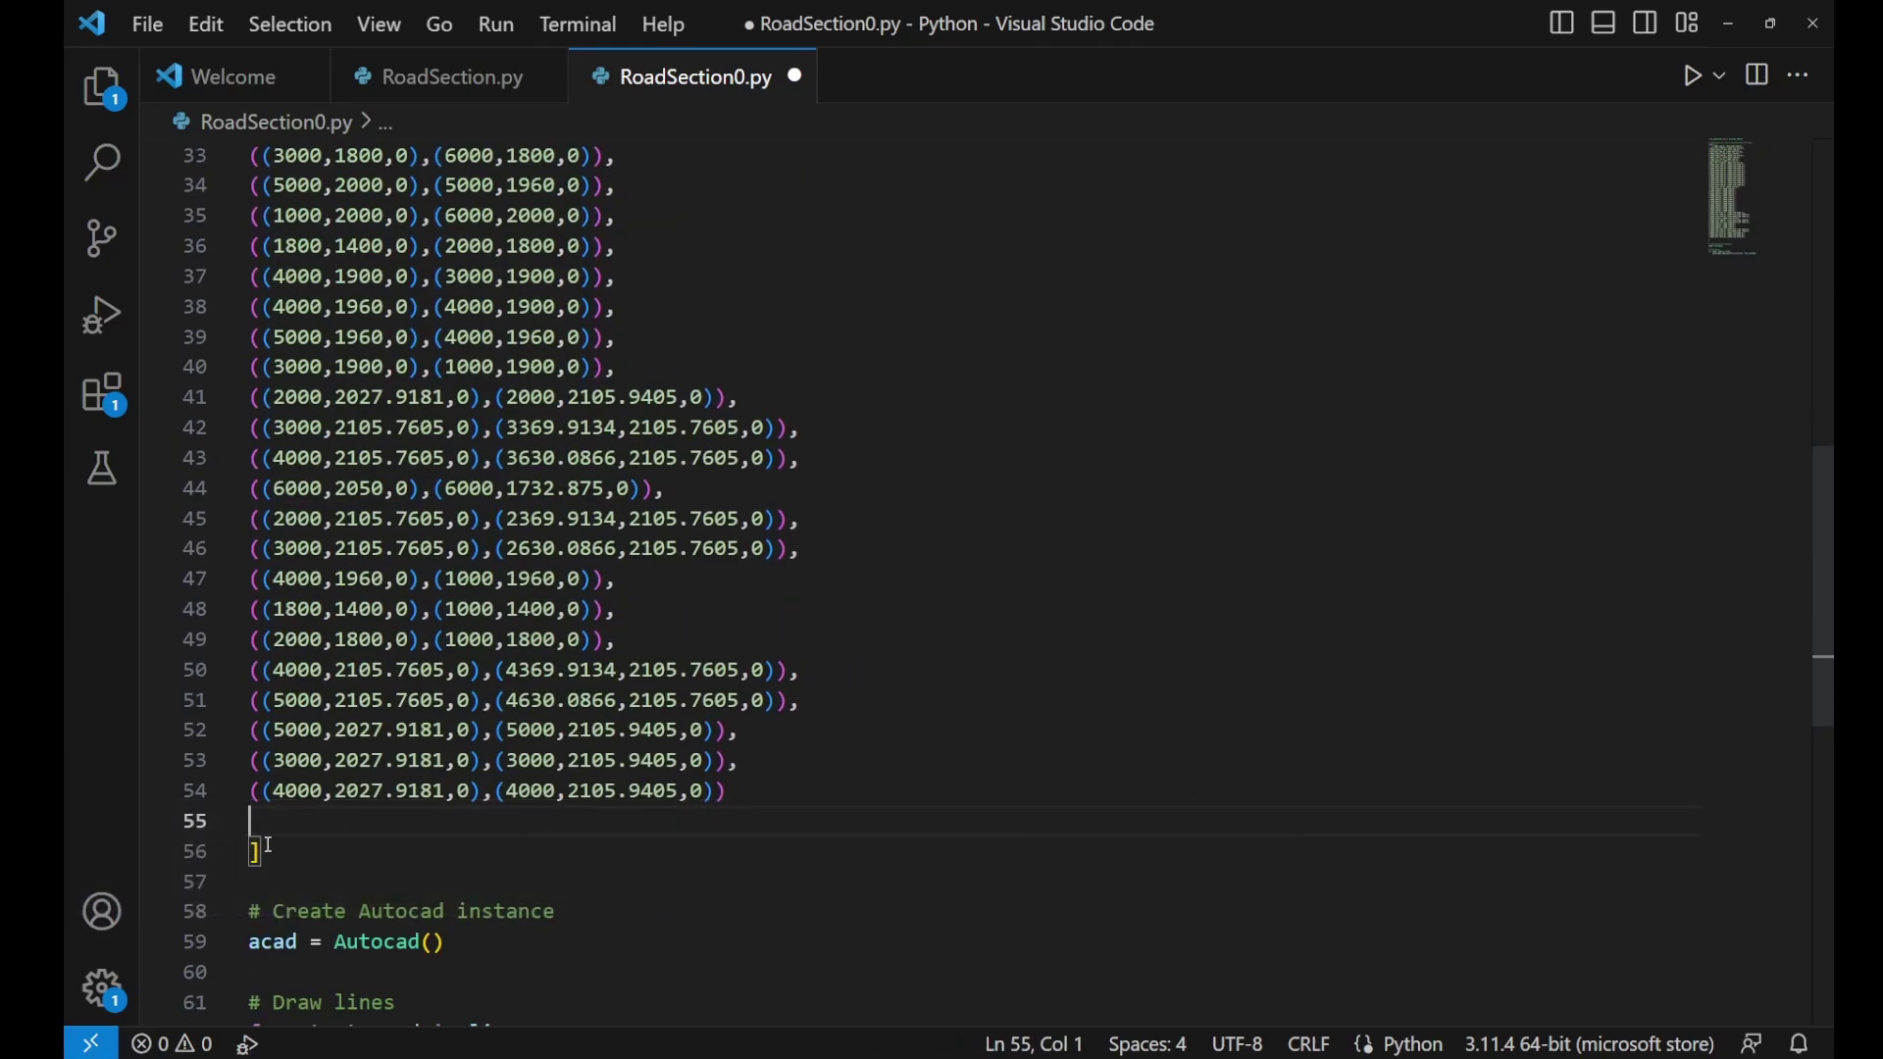
{"action": "left_click_drag", "start_coordinate": [727, 791], "coordinate": [251, 306]}
{"action": "key", "text": "Tab"}
{"action": "left_click", "coordinate": [350, 306]}
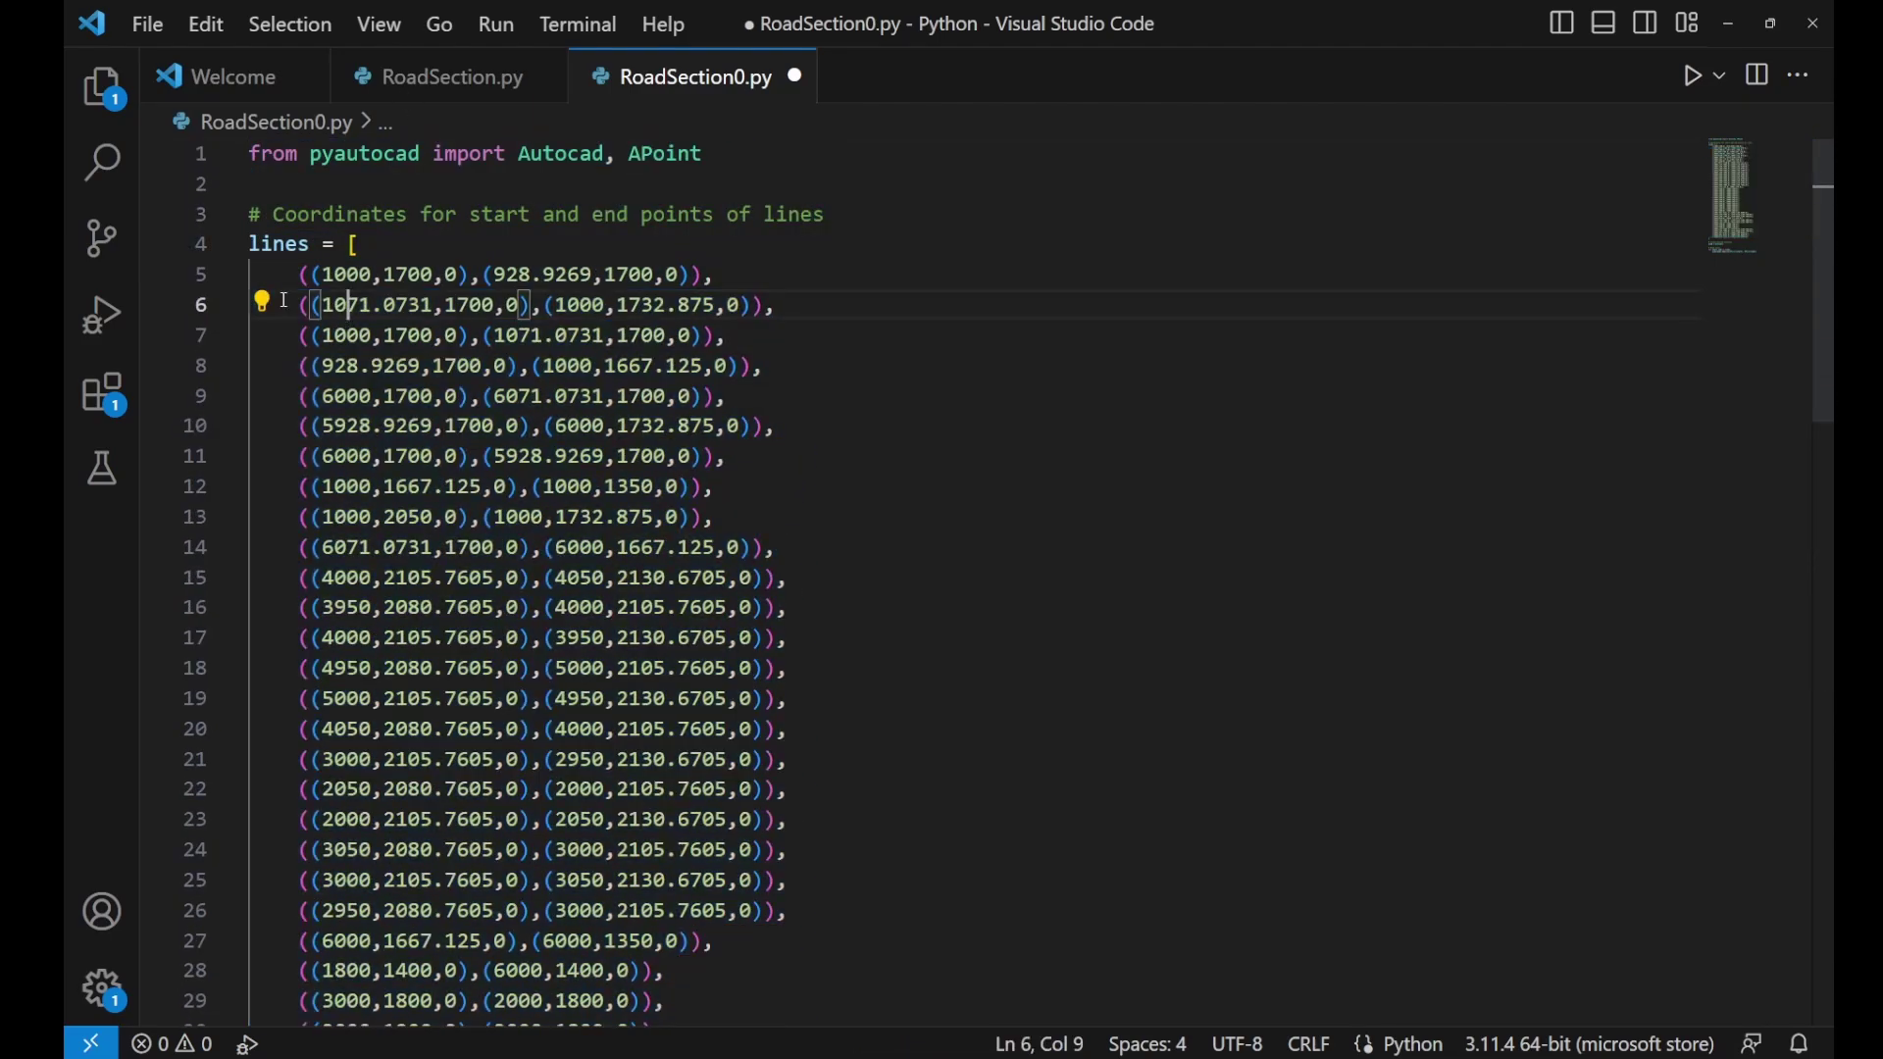
Step: Inspect the first coordinate pair, the AutoCAD instance line, and the loop's start, end and lines variables
{"action": "left_click", "coordinate": [482, 275]}
{"action": "scroll", "coordinate": [529, 353], "scroll_direction": "down", "scroll_amount": 9}
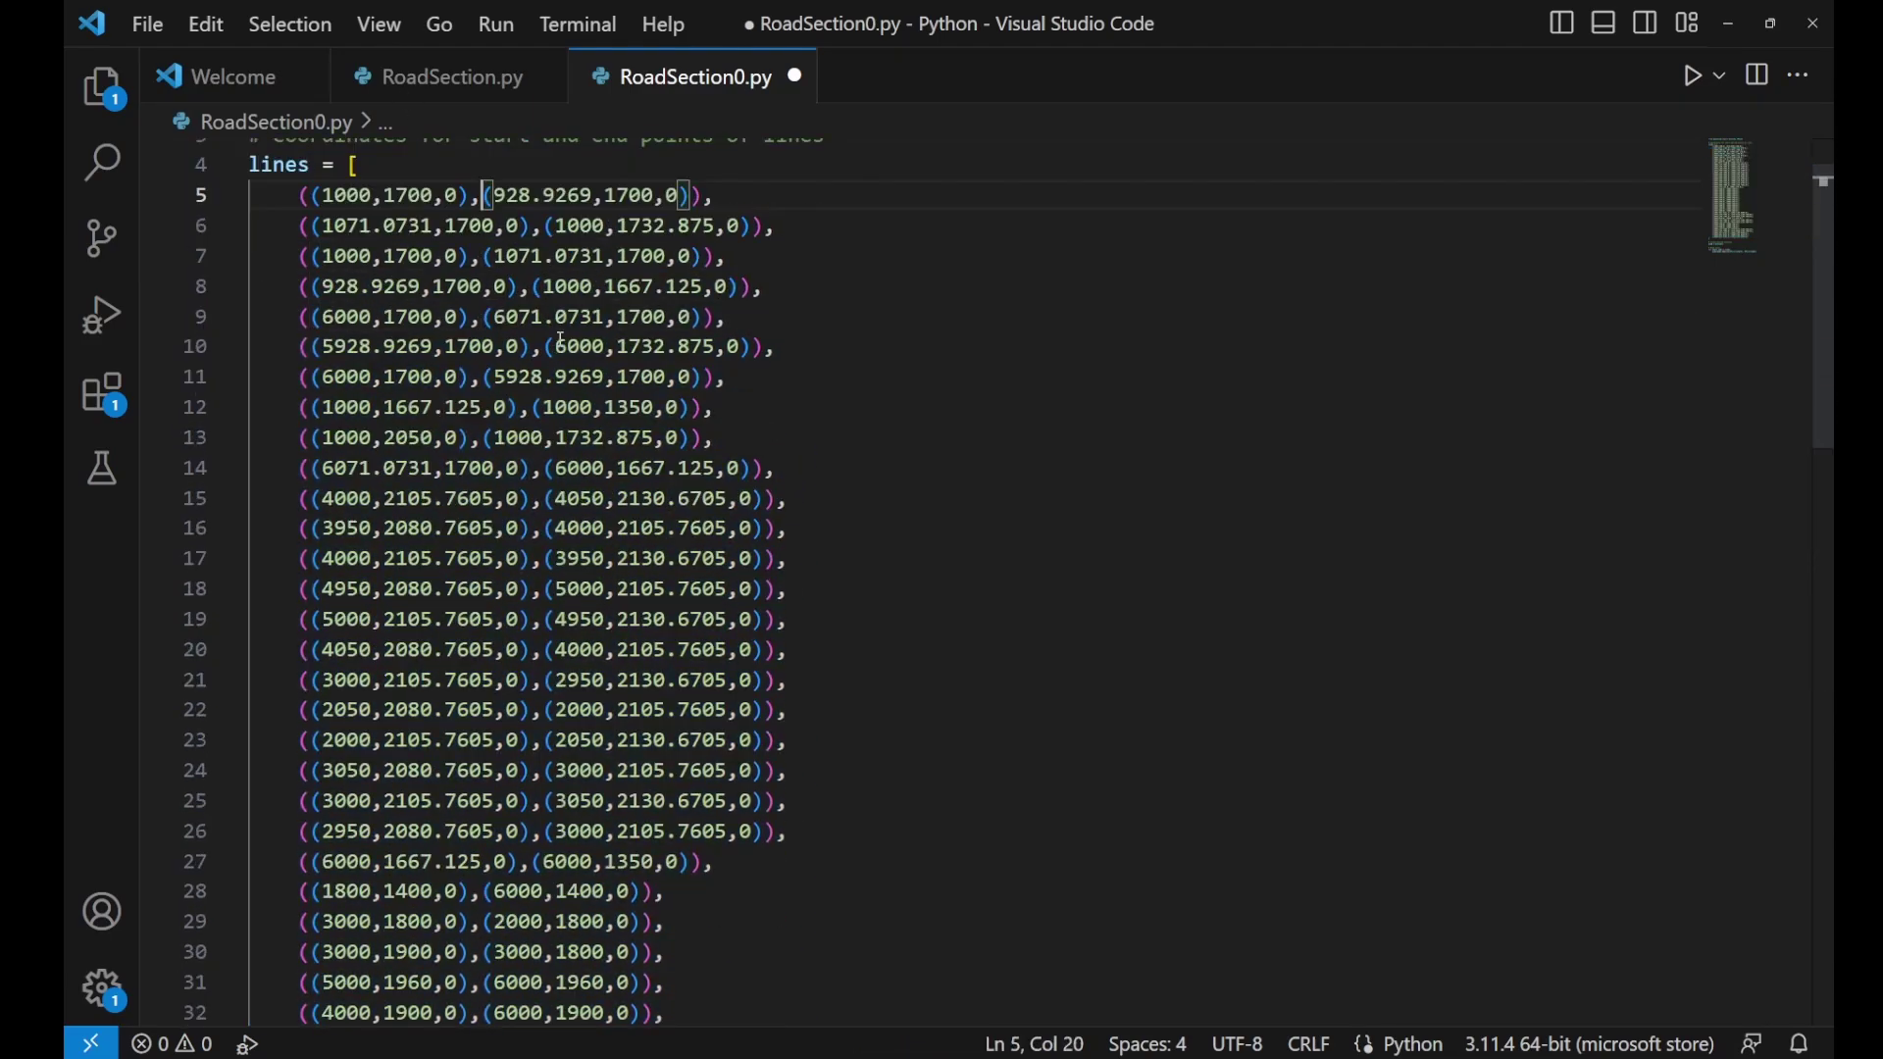
{"action": "scroll", "coordinate": [550, 369], "scroll_direction": "down", "scroll_amount": 4}
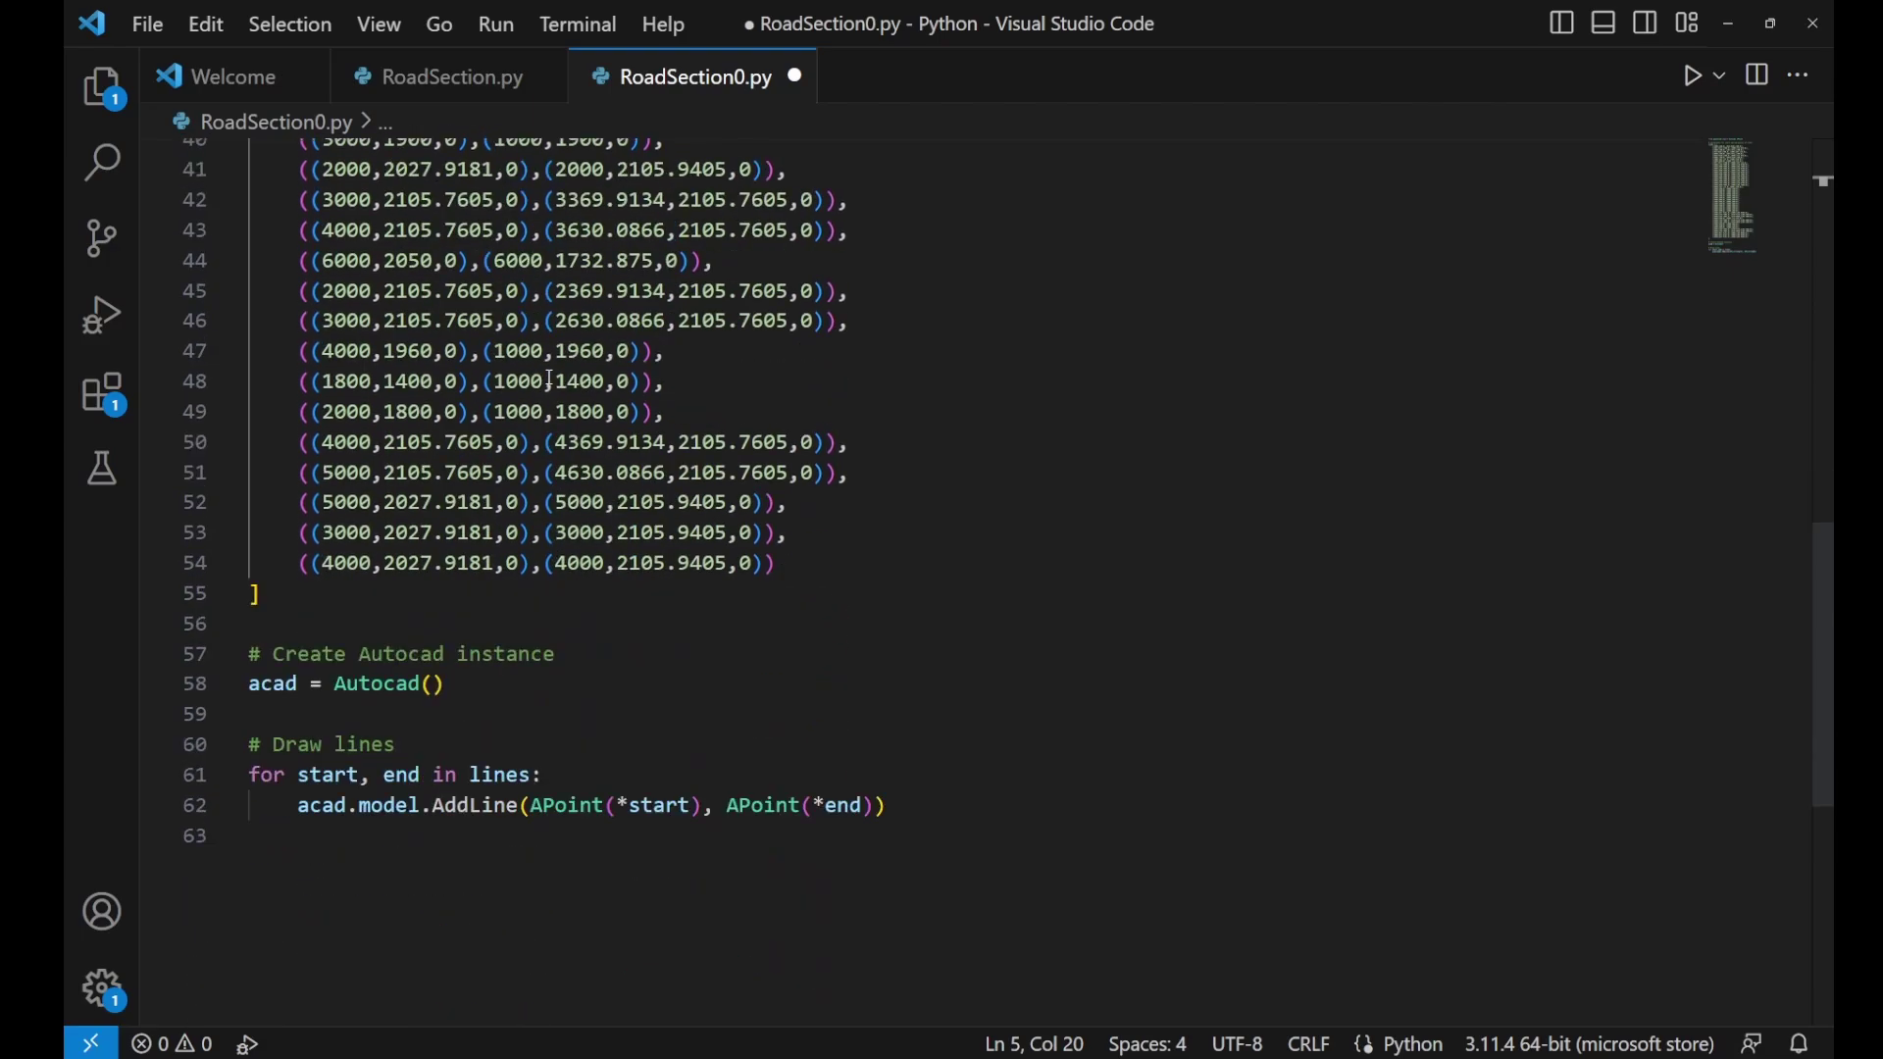
{"action": "left_click", "coordinate": [346, 686]}
{"action": "mouse_move", "coordinate": [407, 654]}
{"action": "left_mouse_down"}
{"action": "mouse_move", "coordinate": [335, 654]}
{"action": "mouse_move", "coordinate": [407, 654]}
{"action": "left_mouse_up"}
{"action": "left_click", "coordinate": [302, 745]}
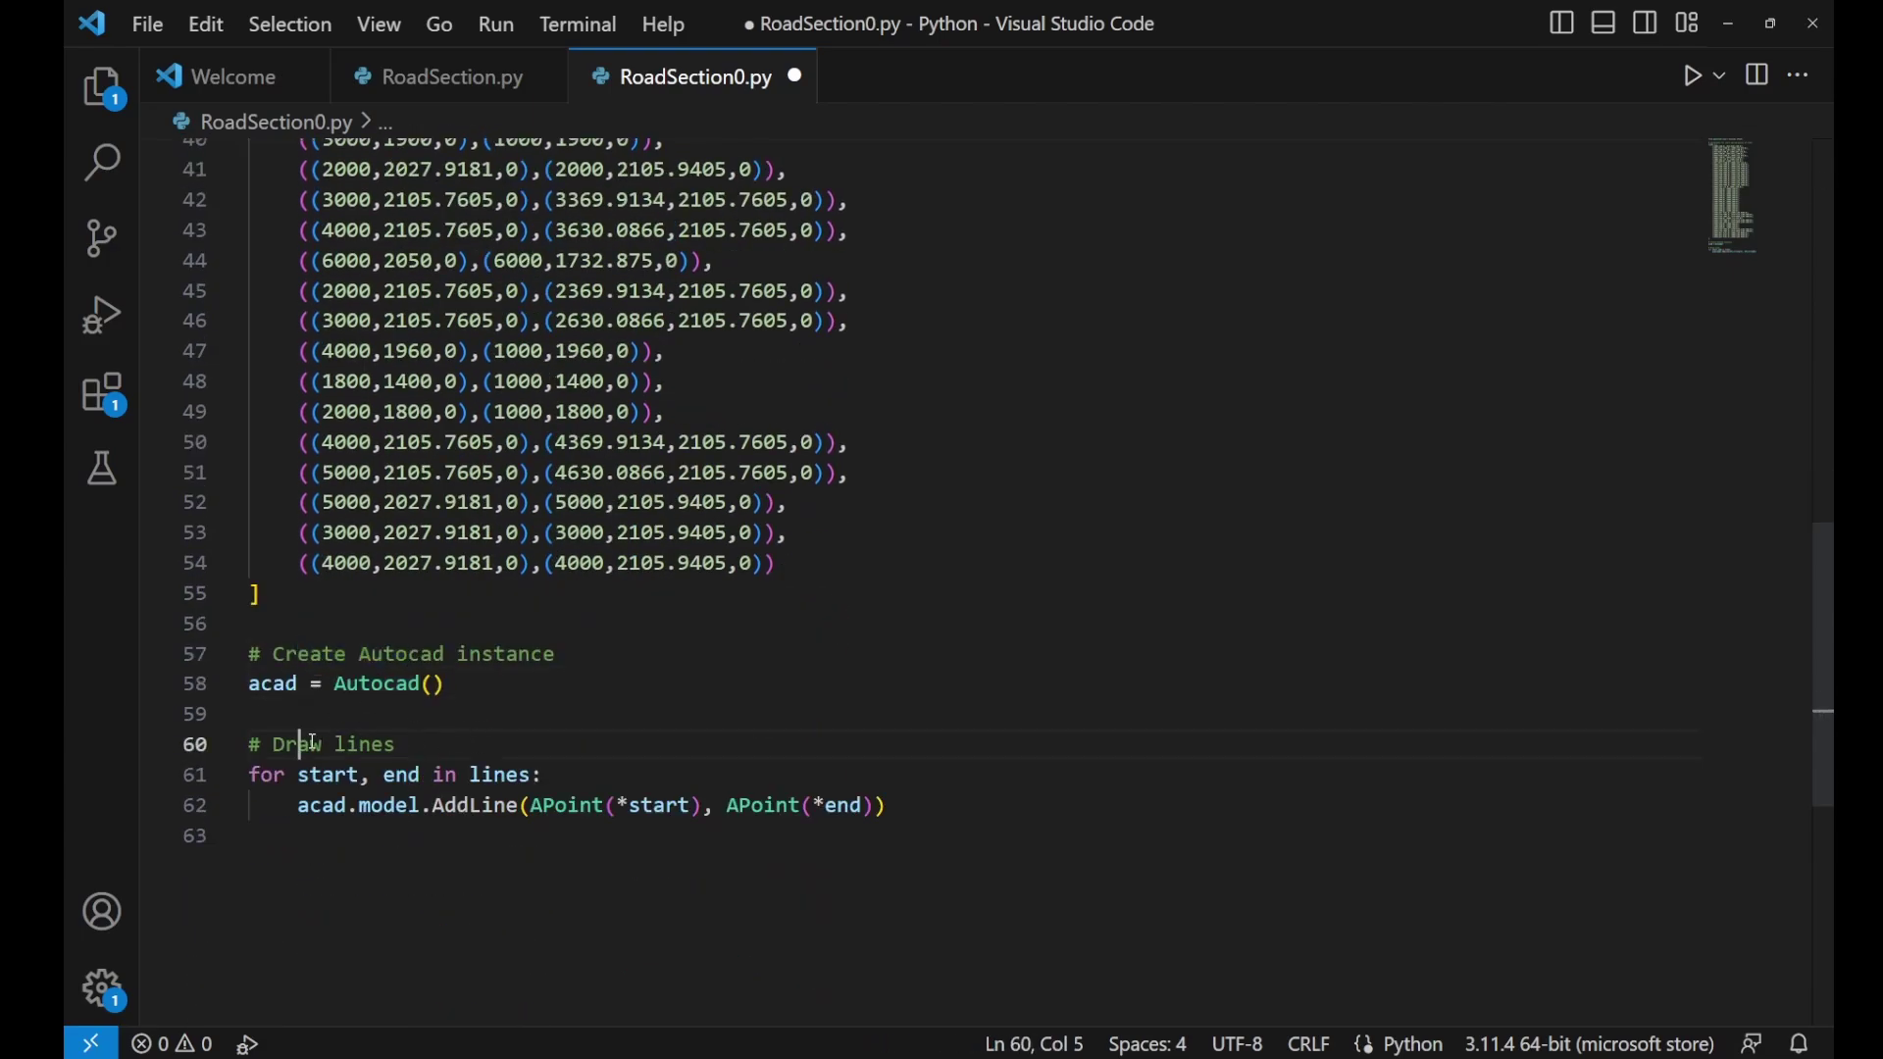
{"action": "left_click_drag", "start_coordinate": [312, 745], "coordinate": [383, 745]}
{"action": "left_click", "coordinate": [360, 776]}
{"action": "left_click", "coordinate": [408, 776]}
{"action": "left_click", "coordinate": [483, 775]}
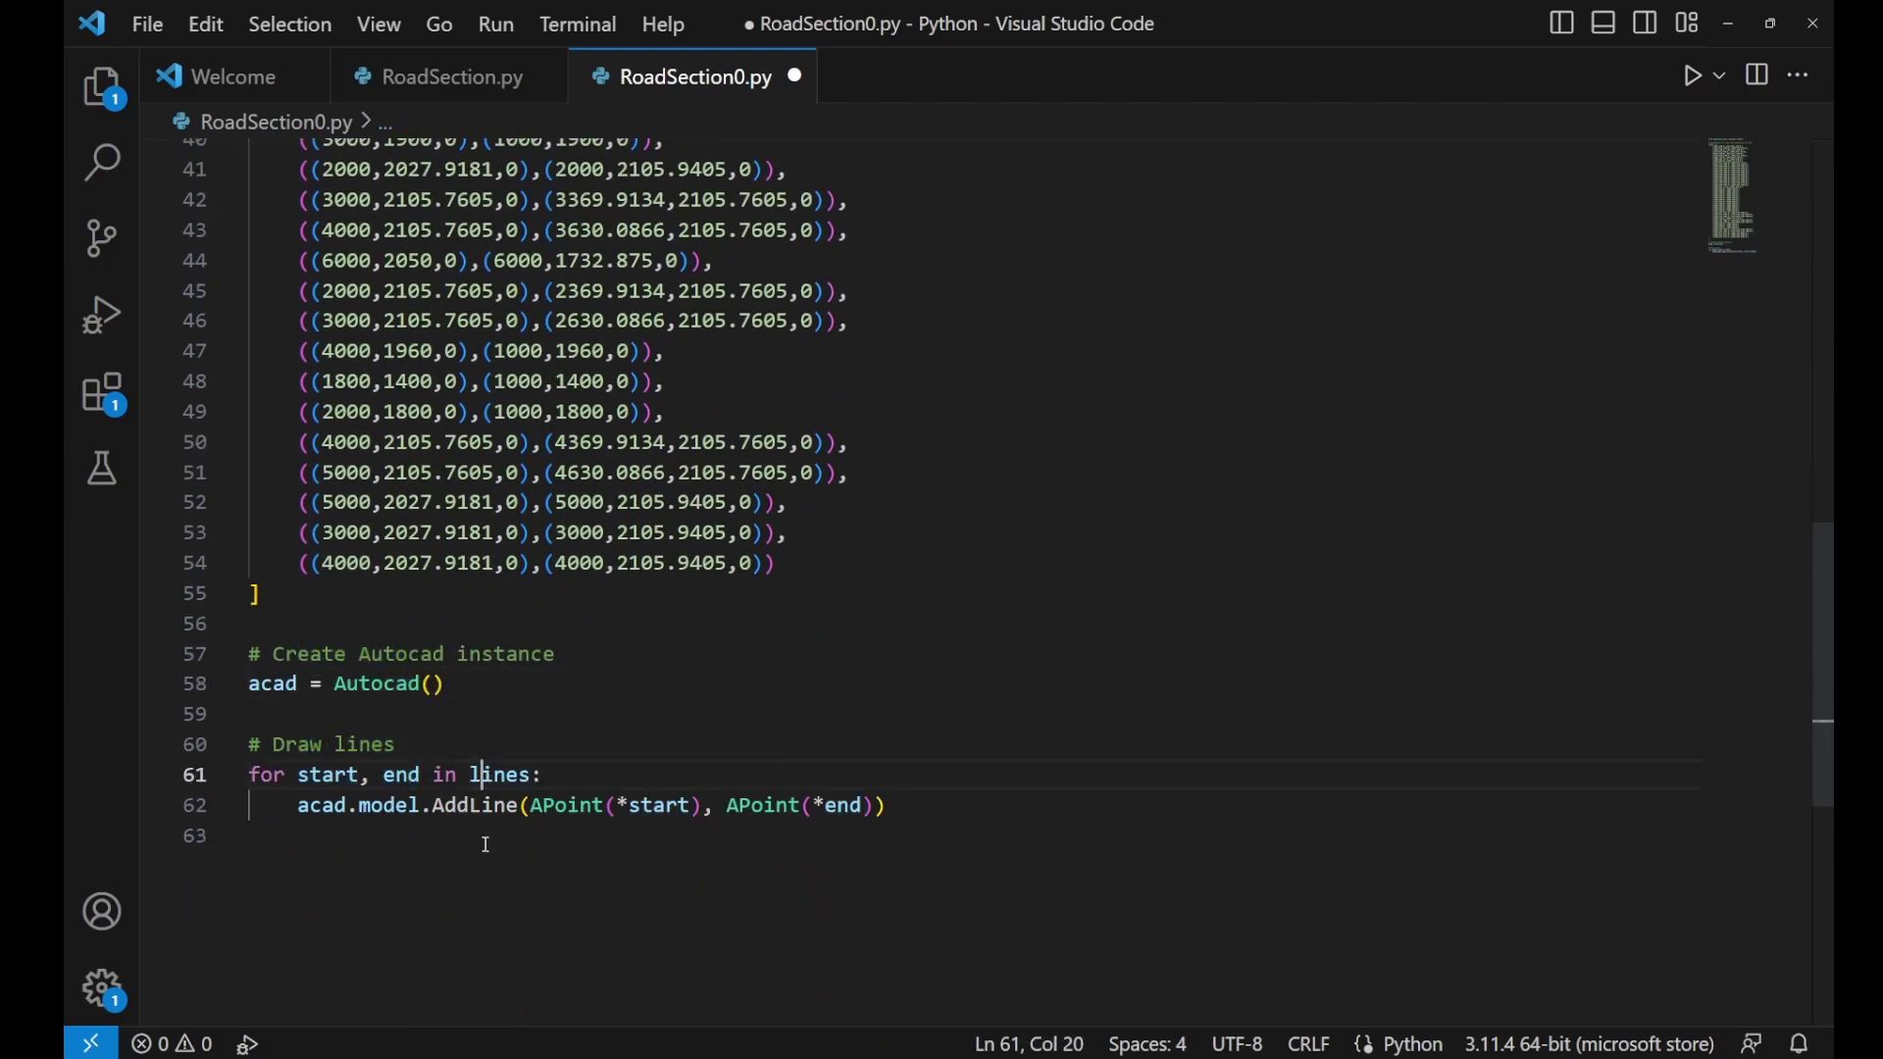
{"action": "key", "text": "F12"}
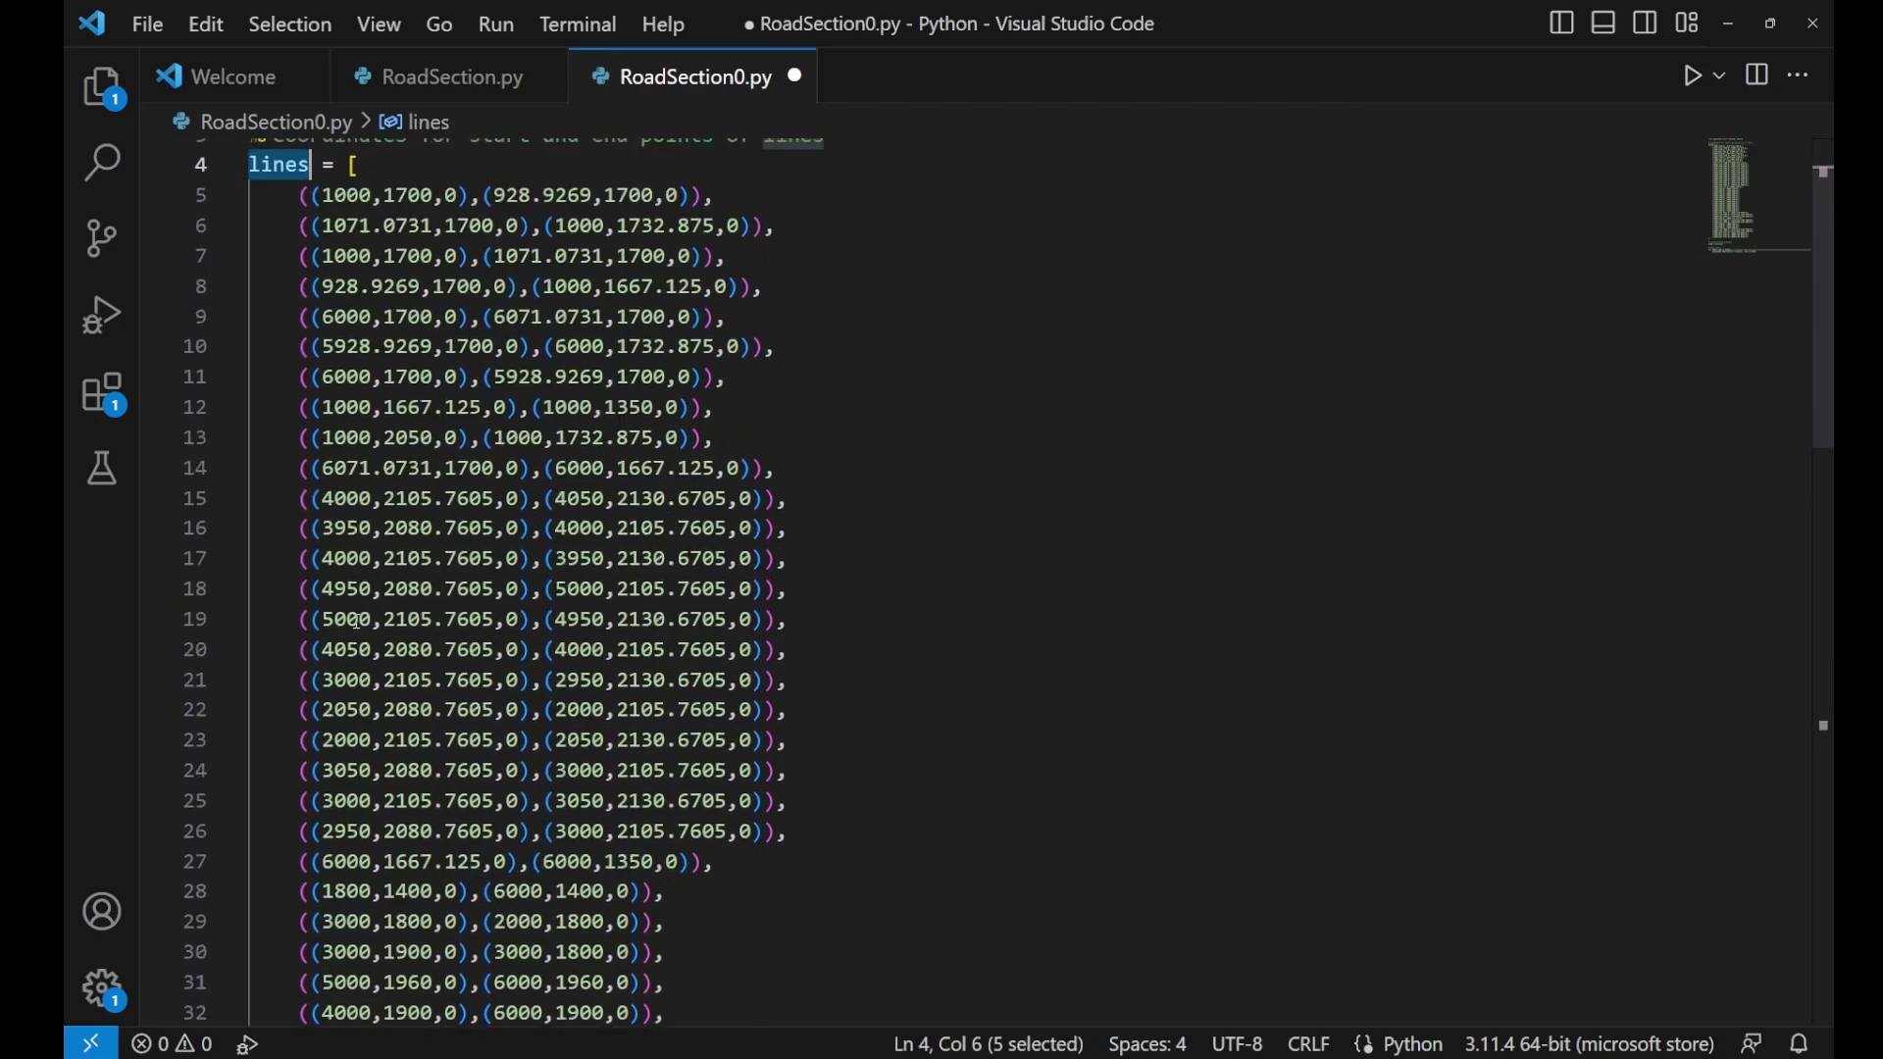
Step: Check the start and end arguments of the AddLine call, then open the Run menu
{"action": "scroll", "coordinate": [356, 620], "scroll_direction": "down", "scroll_amount": 10}
{"action": "left_click", "coordinate": [412, 832]}
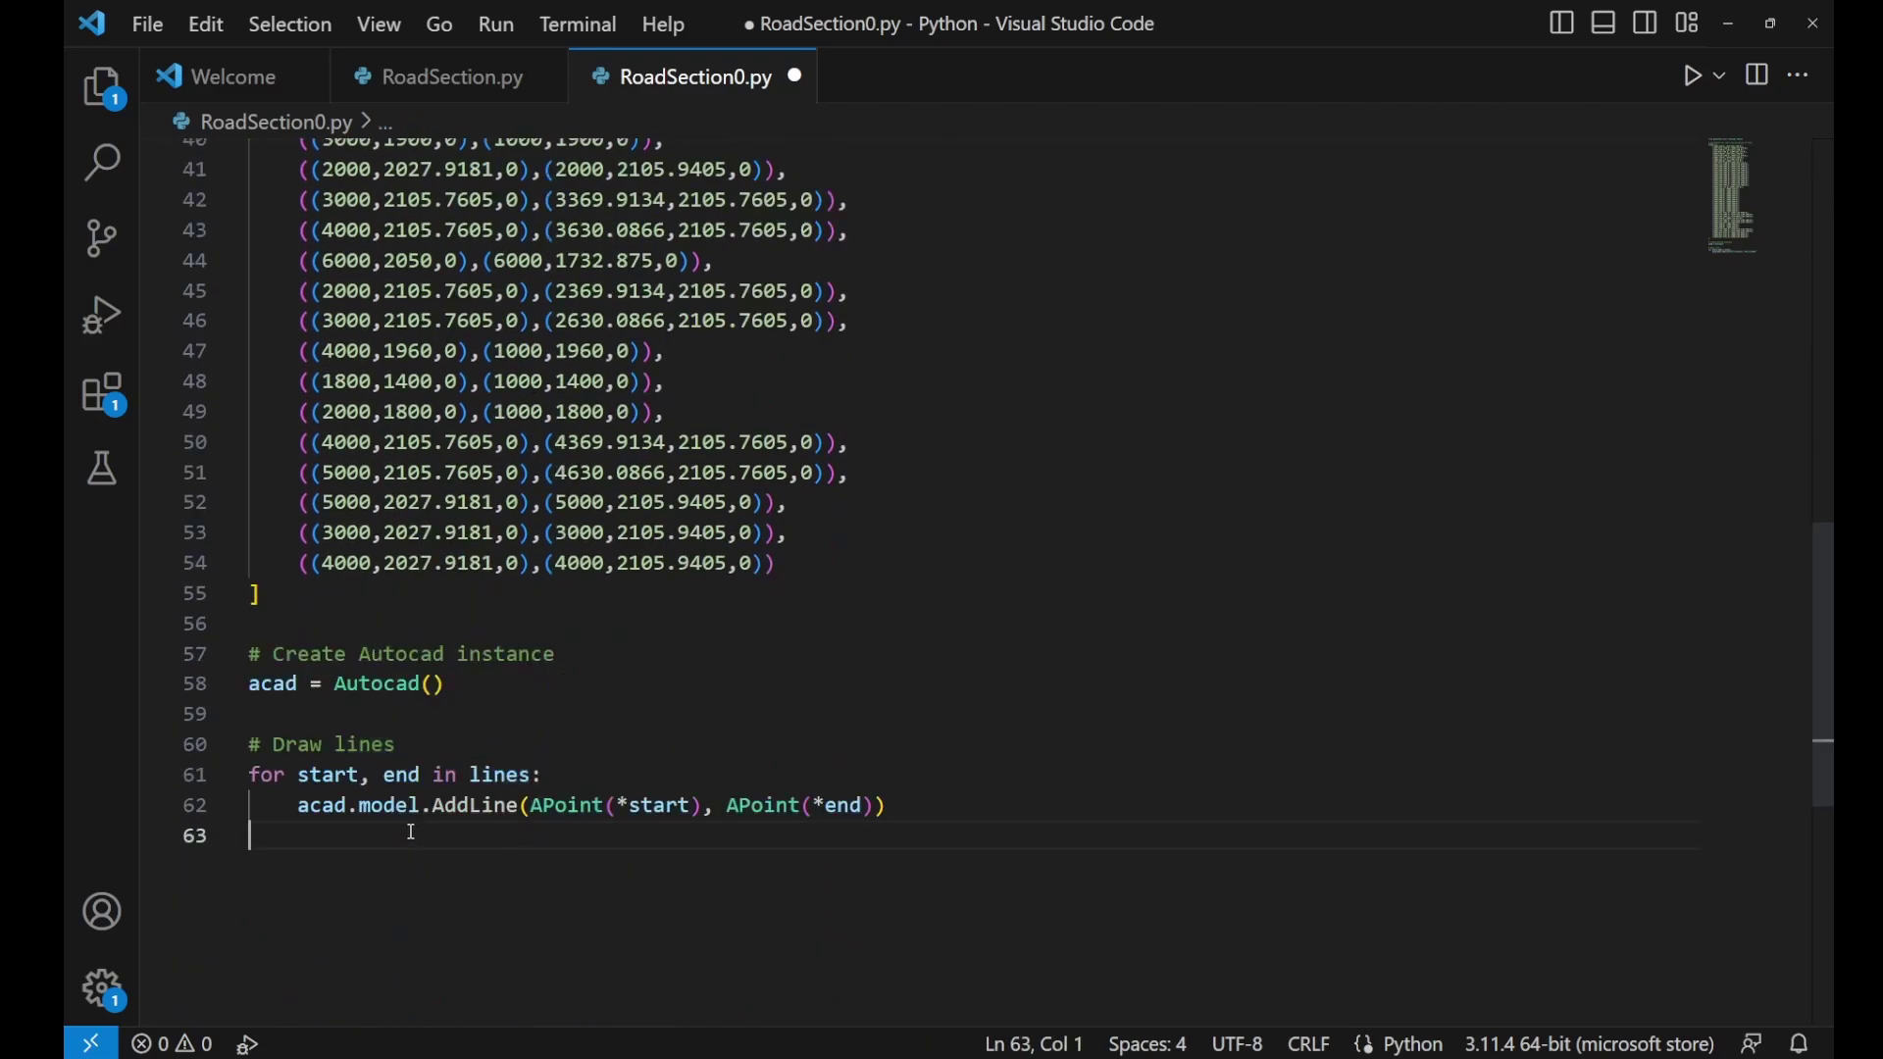
{"action": "left_click", "coordinate": [649, 806]}
{"action": "left_click", "coordinate": [845, 806]}
{"action": "key", "text": "Up"}
{"action": "key", "text": "Up"}
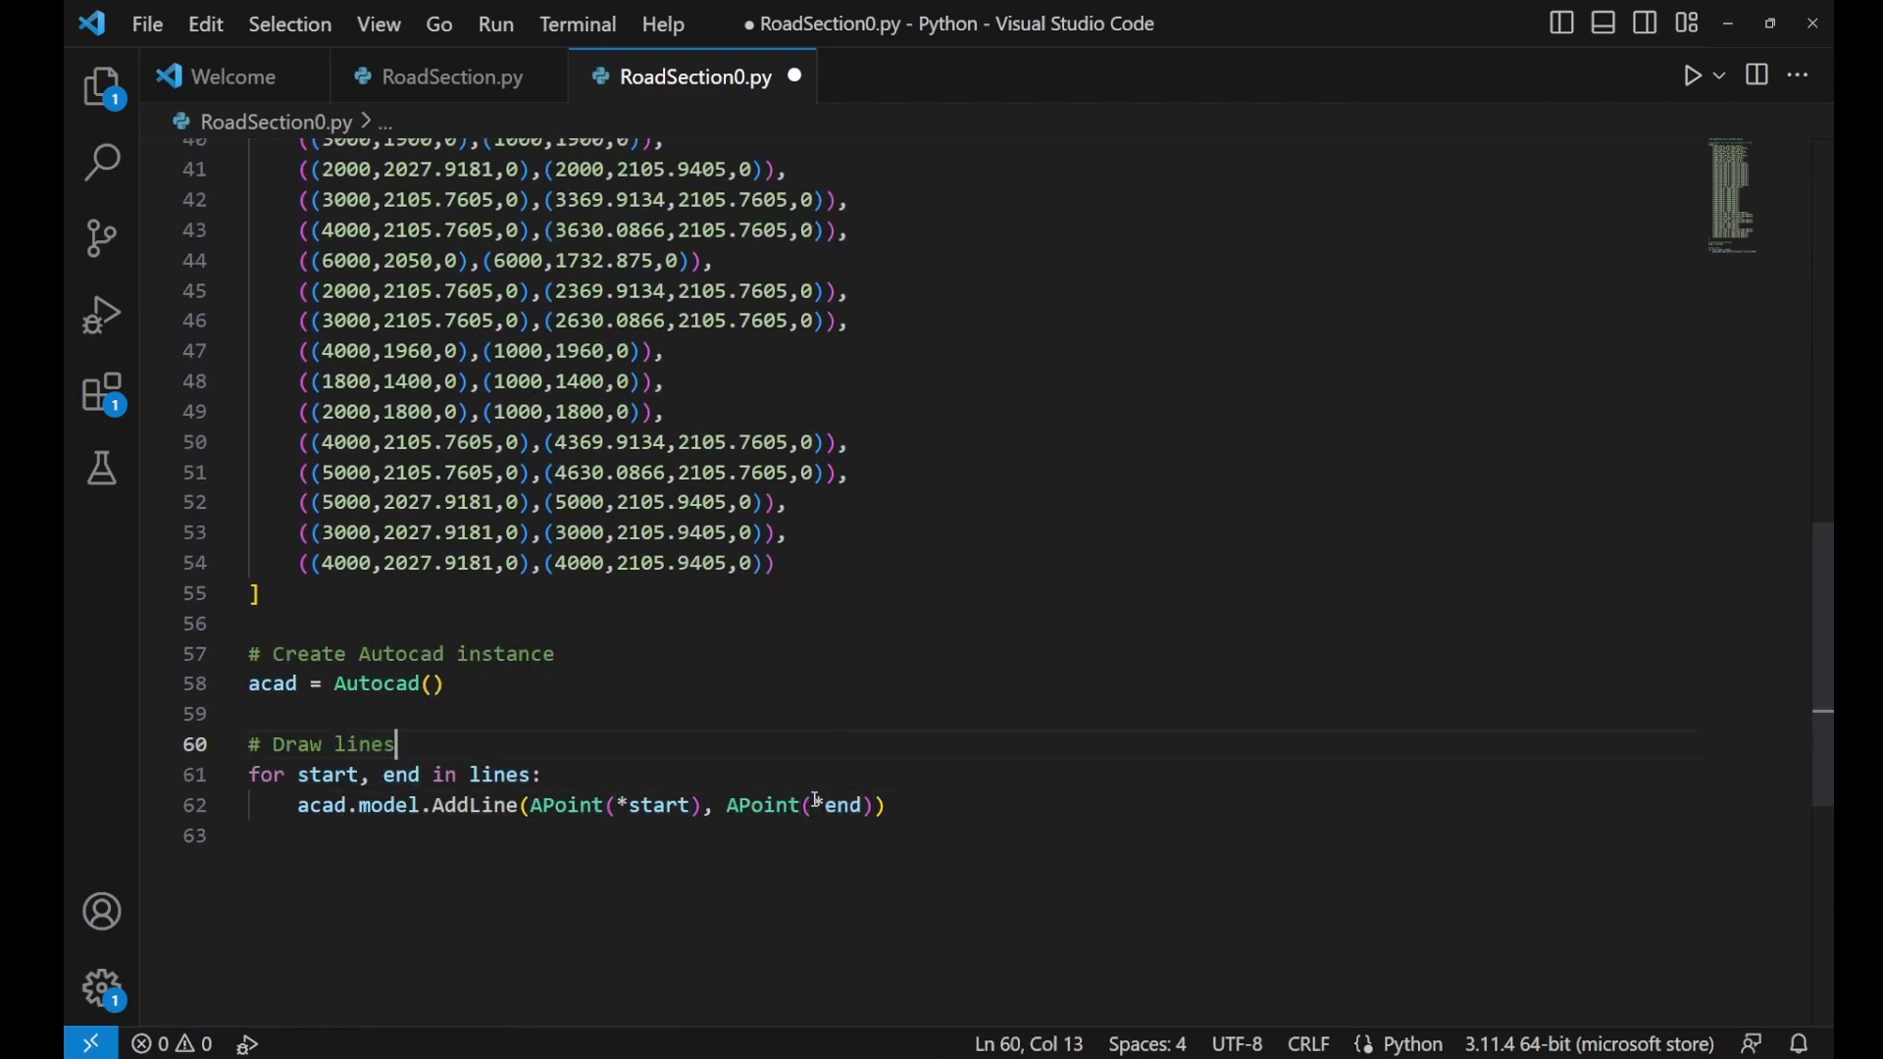
{"action": "left_click", "coordinate": [453, 685]}
{"action": "scroll", "coordinate": [434, 257], "scroll_direction": "up", "scroll_amount": 13}
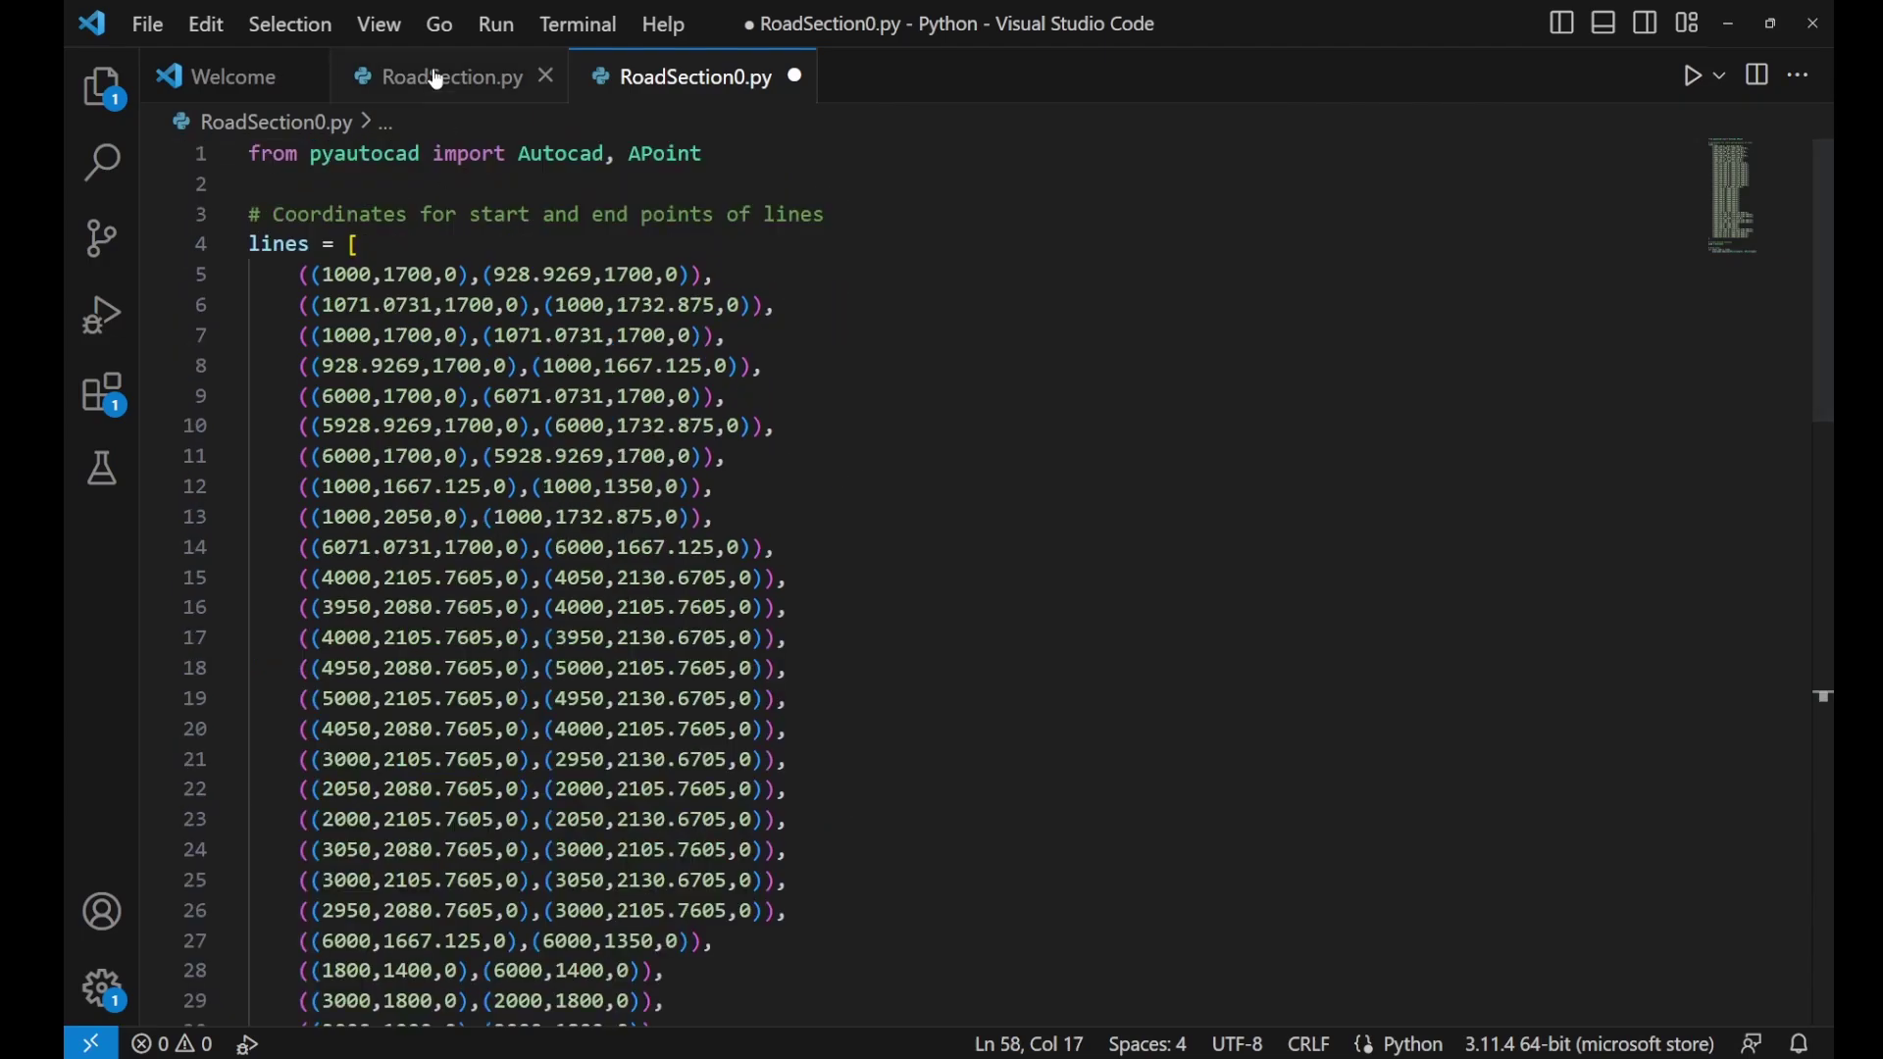
{"action": "left_click", "coordinate": [497, 24]}
Step: Run the script to draw the pavement section lines, inspect them in AutoCAD, then go back to ChatGPT
{"action": "left_click", "coordinate": [634, 112]}
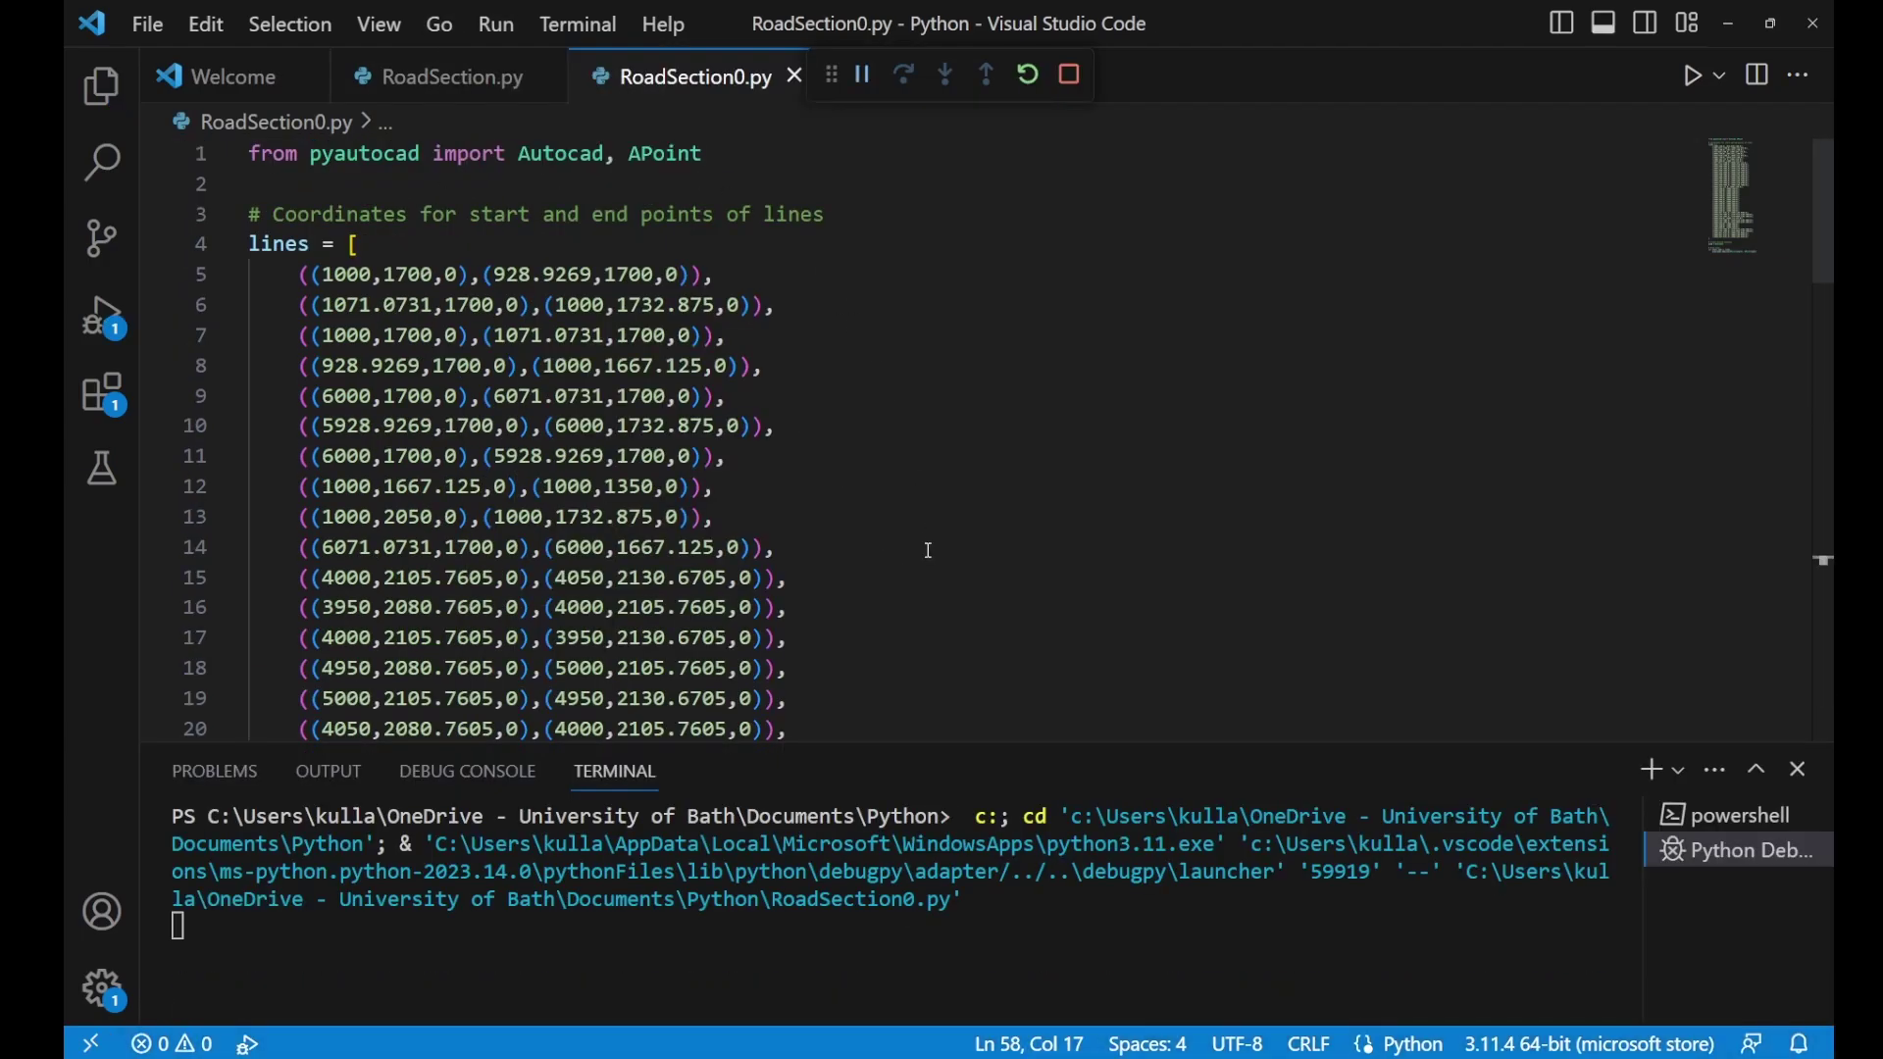
{"action": "left_click", "coordinate": [1281, 958]}
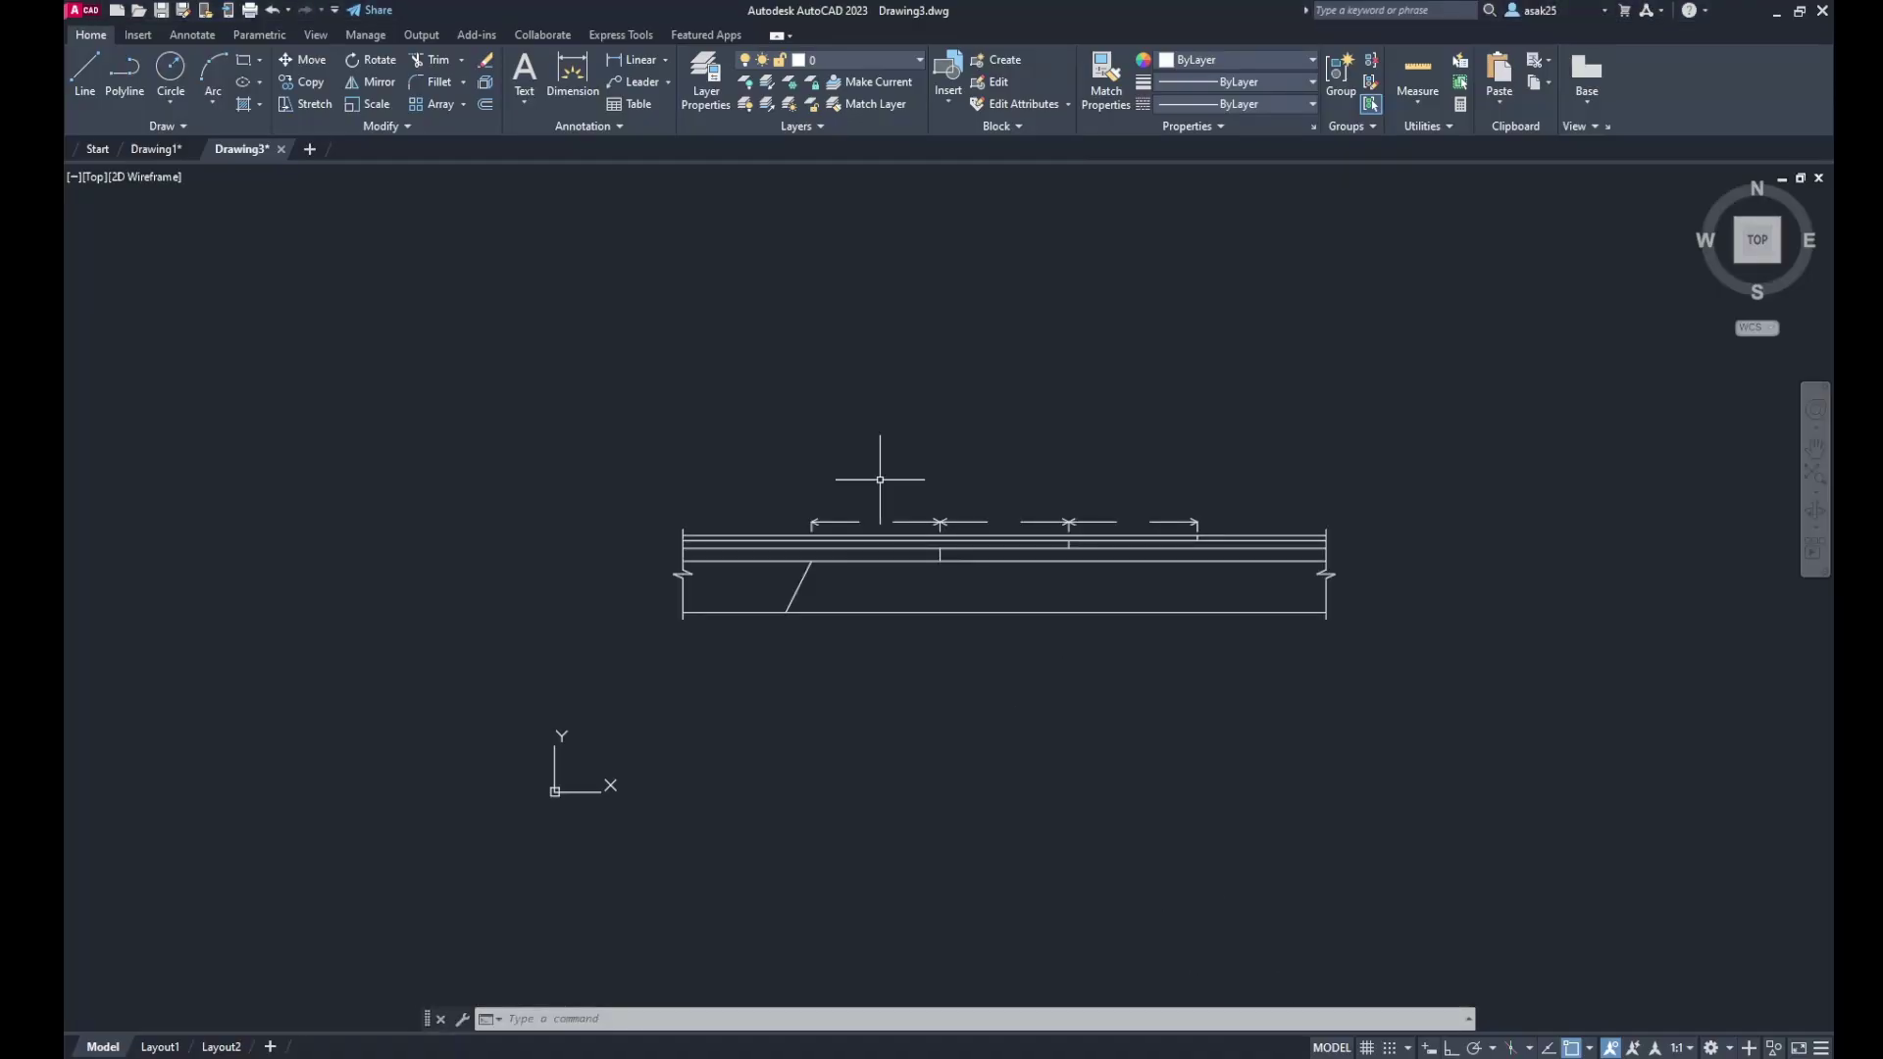
{"action": "scroll", "coordinate": [1216, 593], "scroll_direction": "up", "scroll_amount": 2}
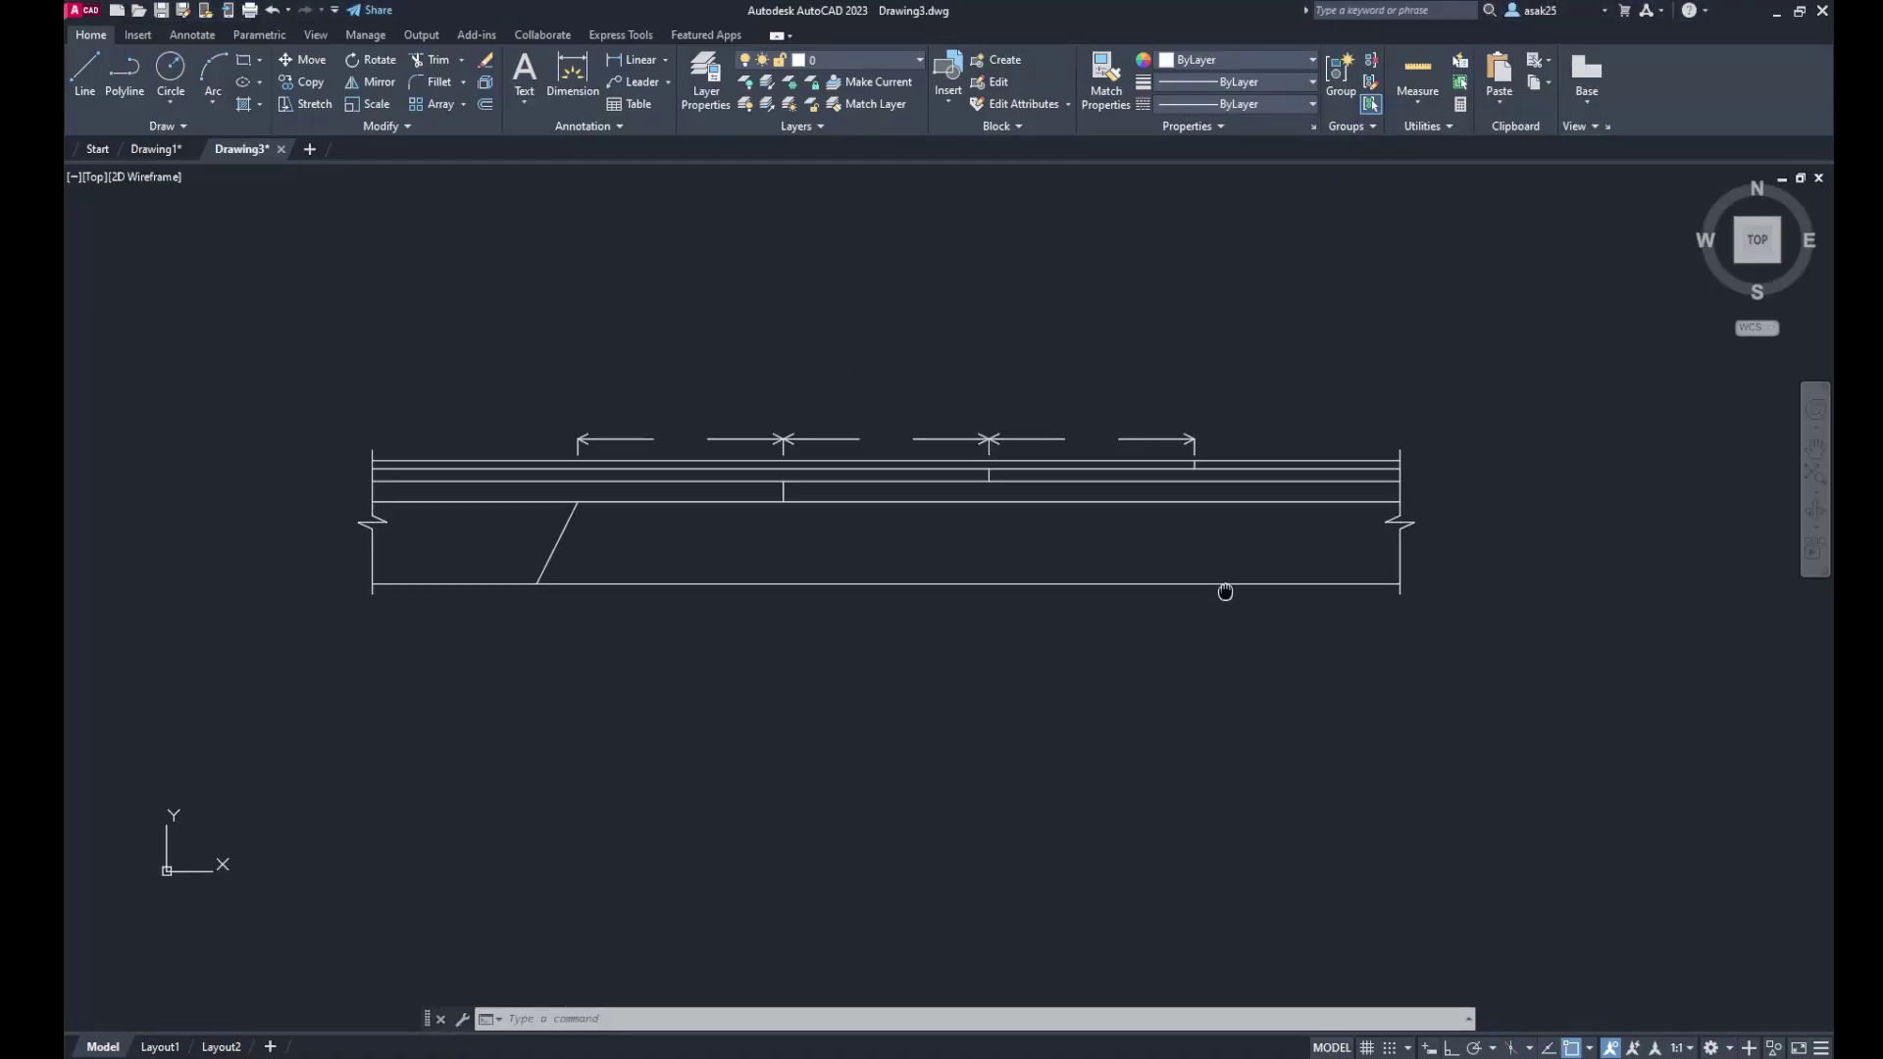
{"action": "left_click", "coordinate": [1480, 302]}
{"action": "left_click", "coordinate": [298, 630]}
{"action": "key", "text": "Escape"}
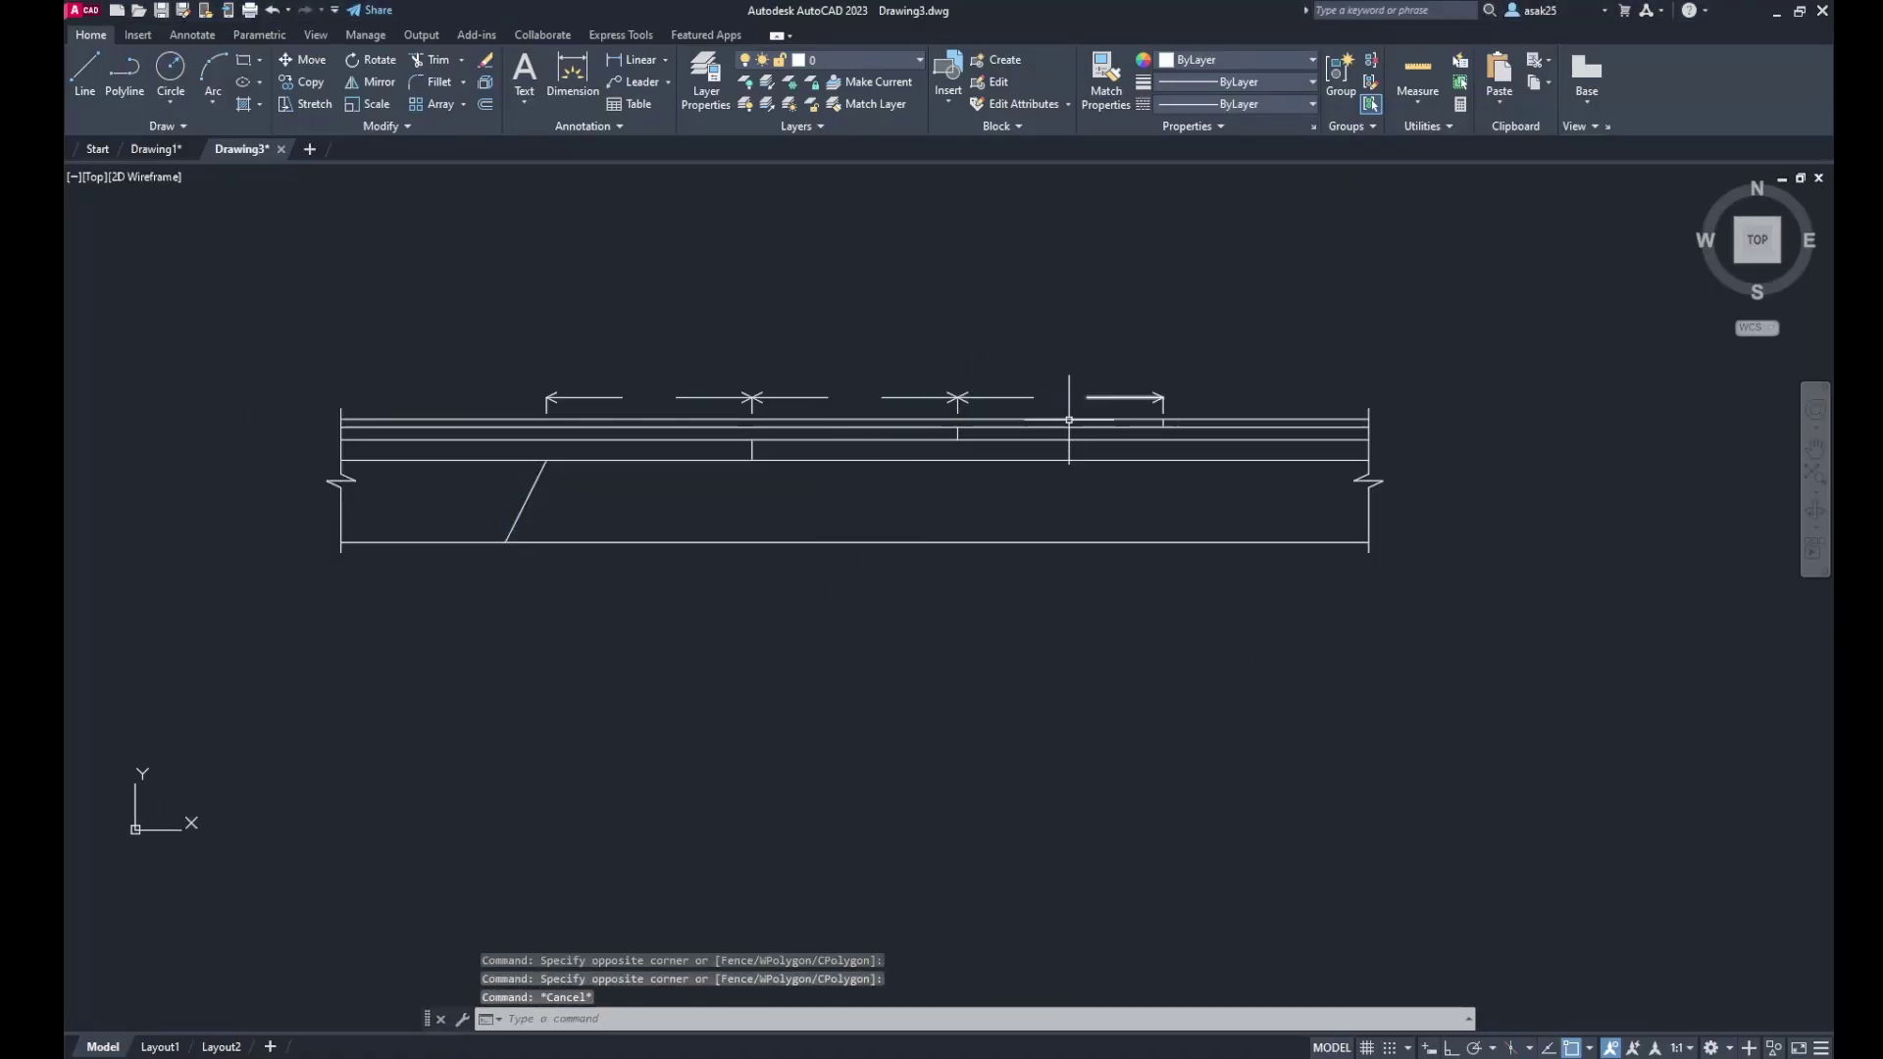
{"action": "key", "text": "alt+Tab"}
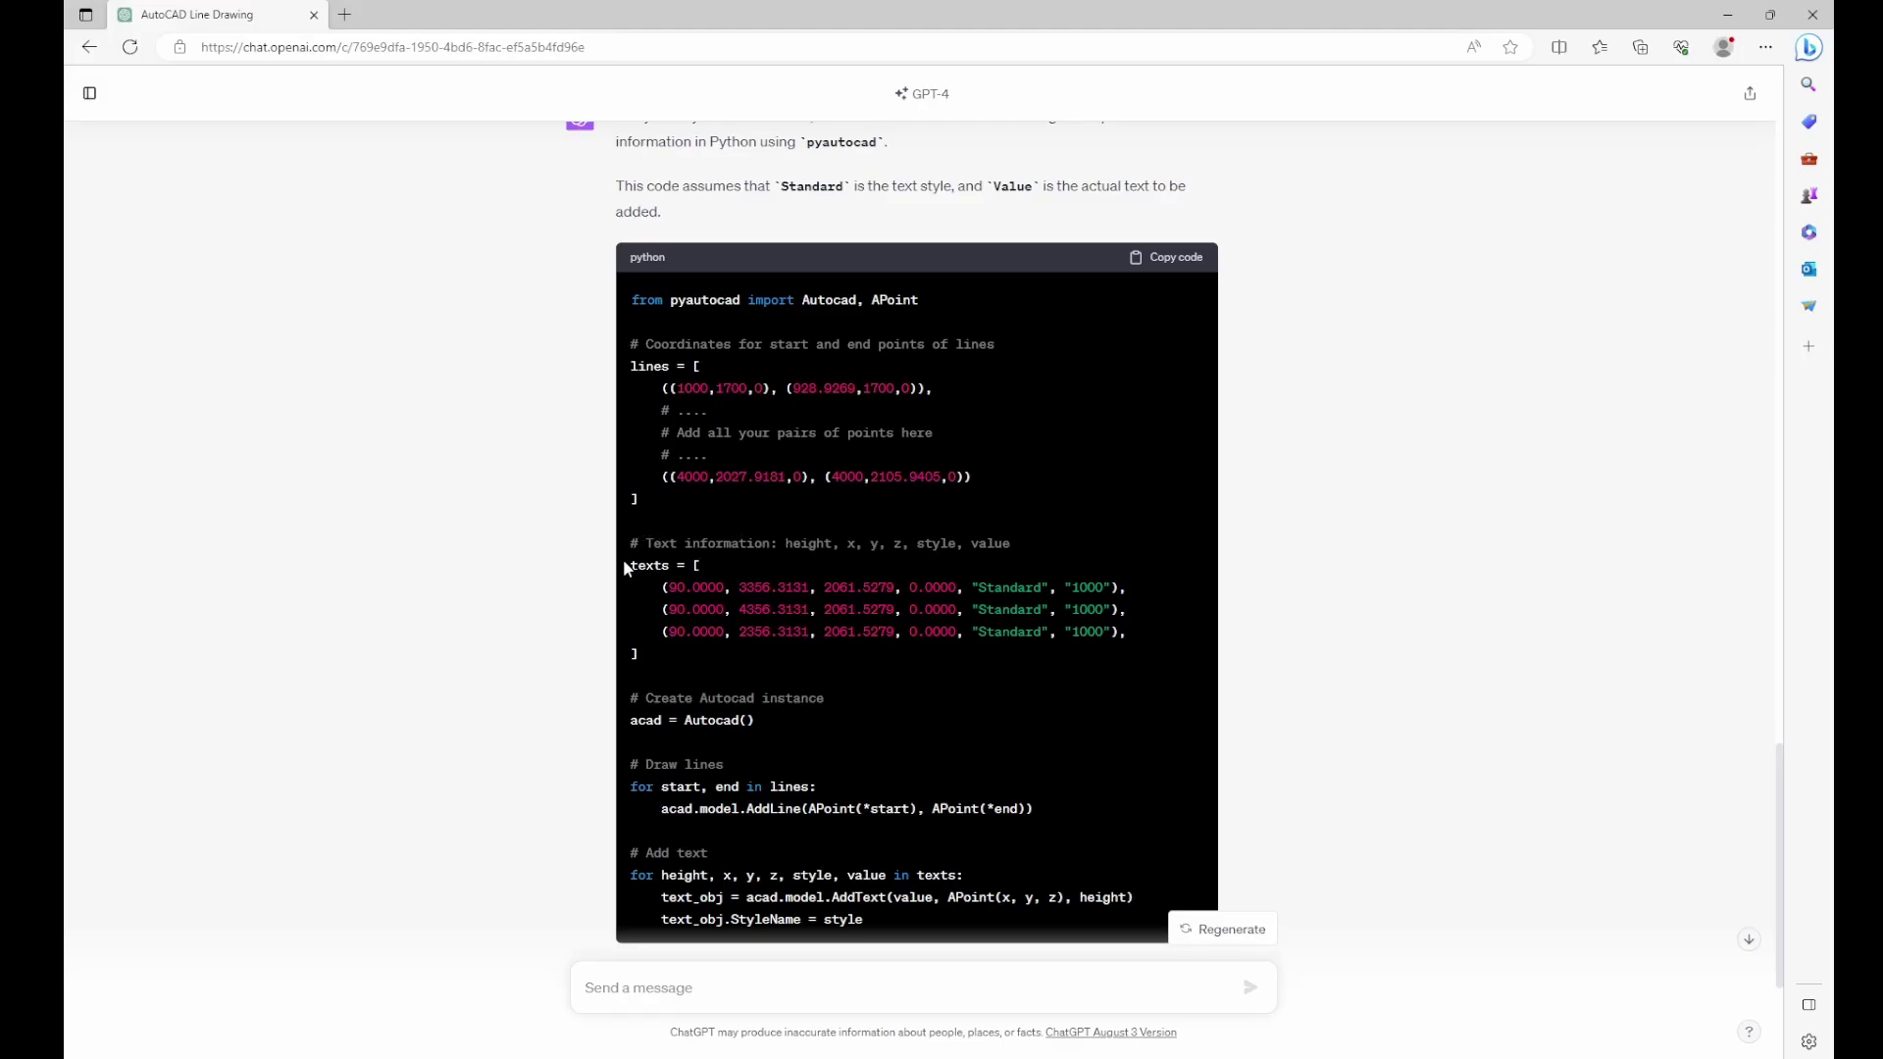
Step: Paste ChatGPT's texts list of three '1000' labels after the lines list in RoadSection0.py
{"action": "left_click_drag", "start_coordinate": [633, 543], "coordinate": [931, 656]}
{"action": "key", "text": "ctrl+c"}
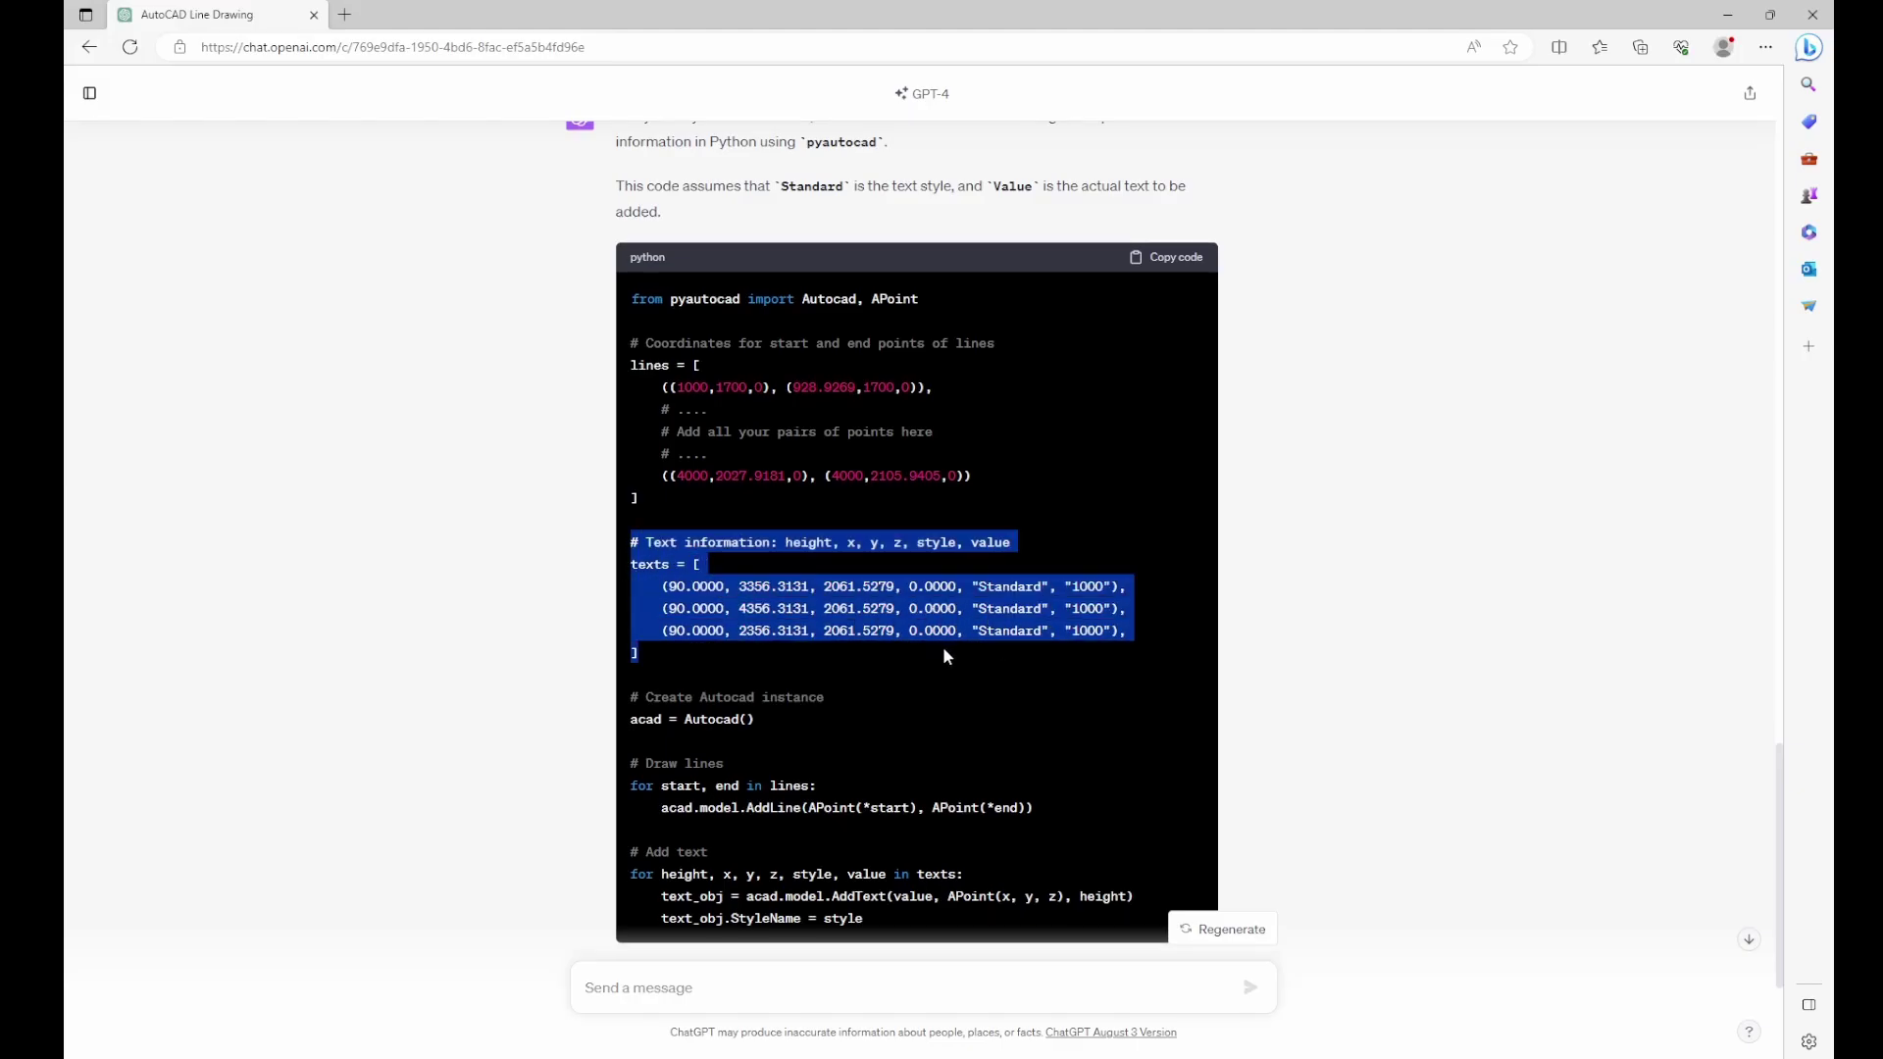
{"action": "key", "text": "alt+Tab"}
{"action": "scroll", "coordinate": [833, 608], "scroll_direction": "down", "scroll_amount": 12}
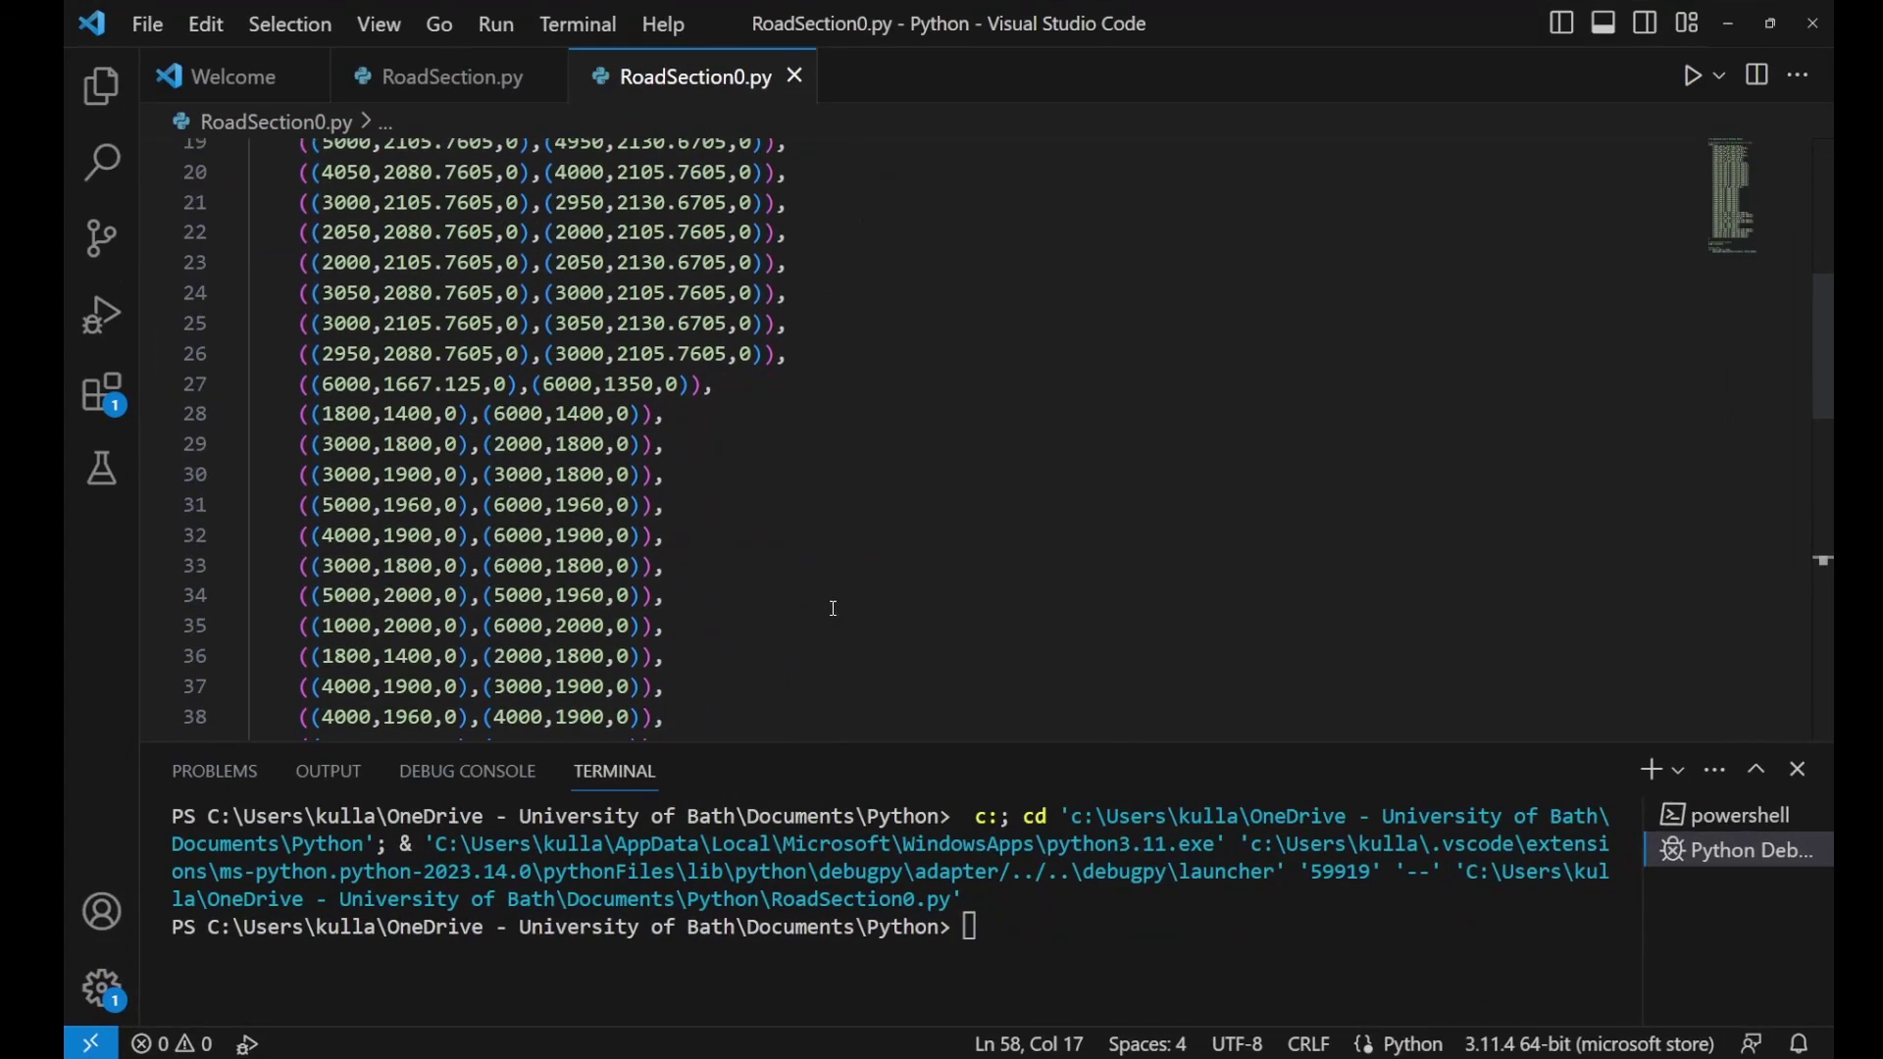
{"action": "left_click", "coordinate": [369, 603]}
{"action": "key", "text": "Return"}
{"action": "key", "text": "ctrl+v"}
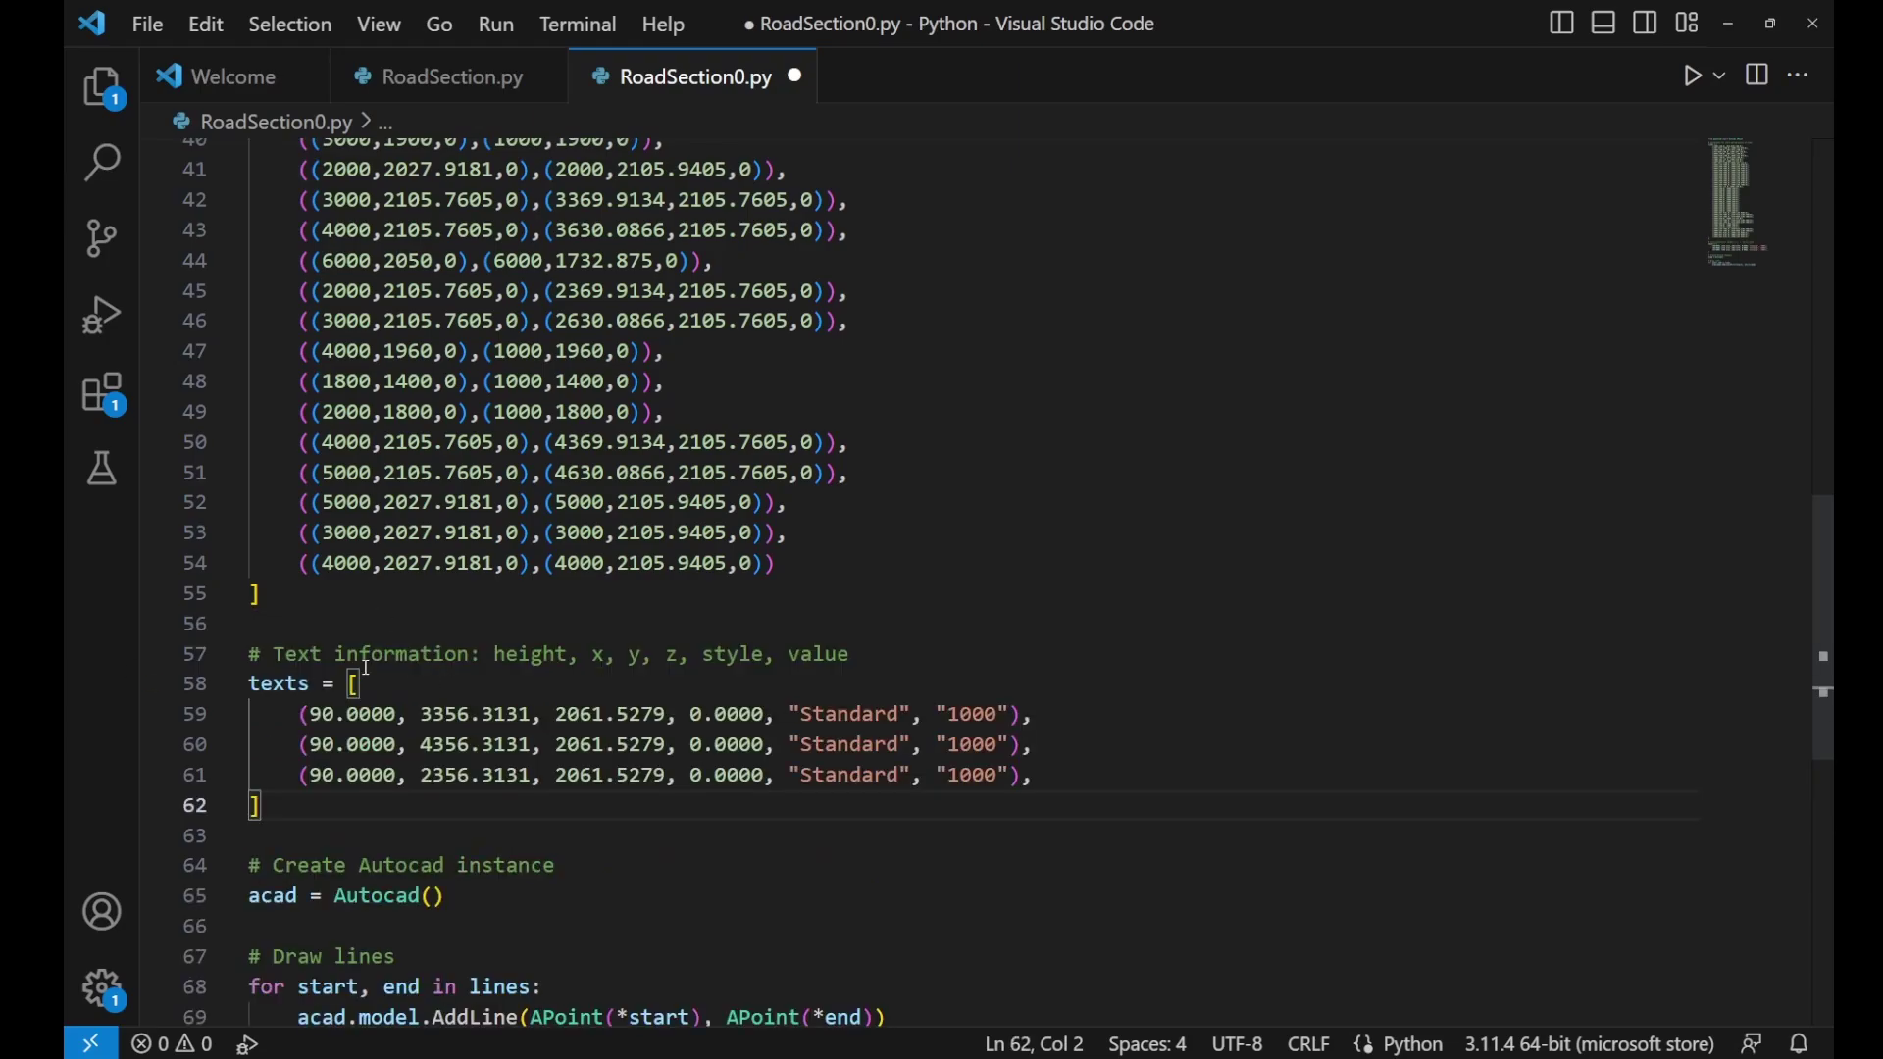
Step: Copy the '# Add text' loop from ChatGPT and paste it below the AddLine drawing loop
{"action": "left_click_drag", "start_coordinate": [253, 714], "coordinate": [923, 746]}
{"action": "left_click", "coordinate": [923, 775]}
{"action": "scroll", "coordinate": [475, 826], "scroll_direction": "down", "scroll_amount": 2}
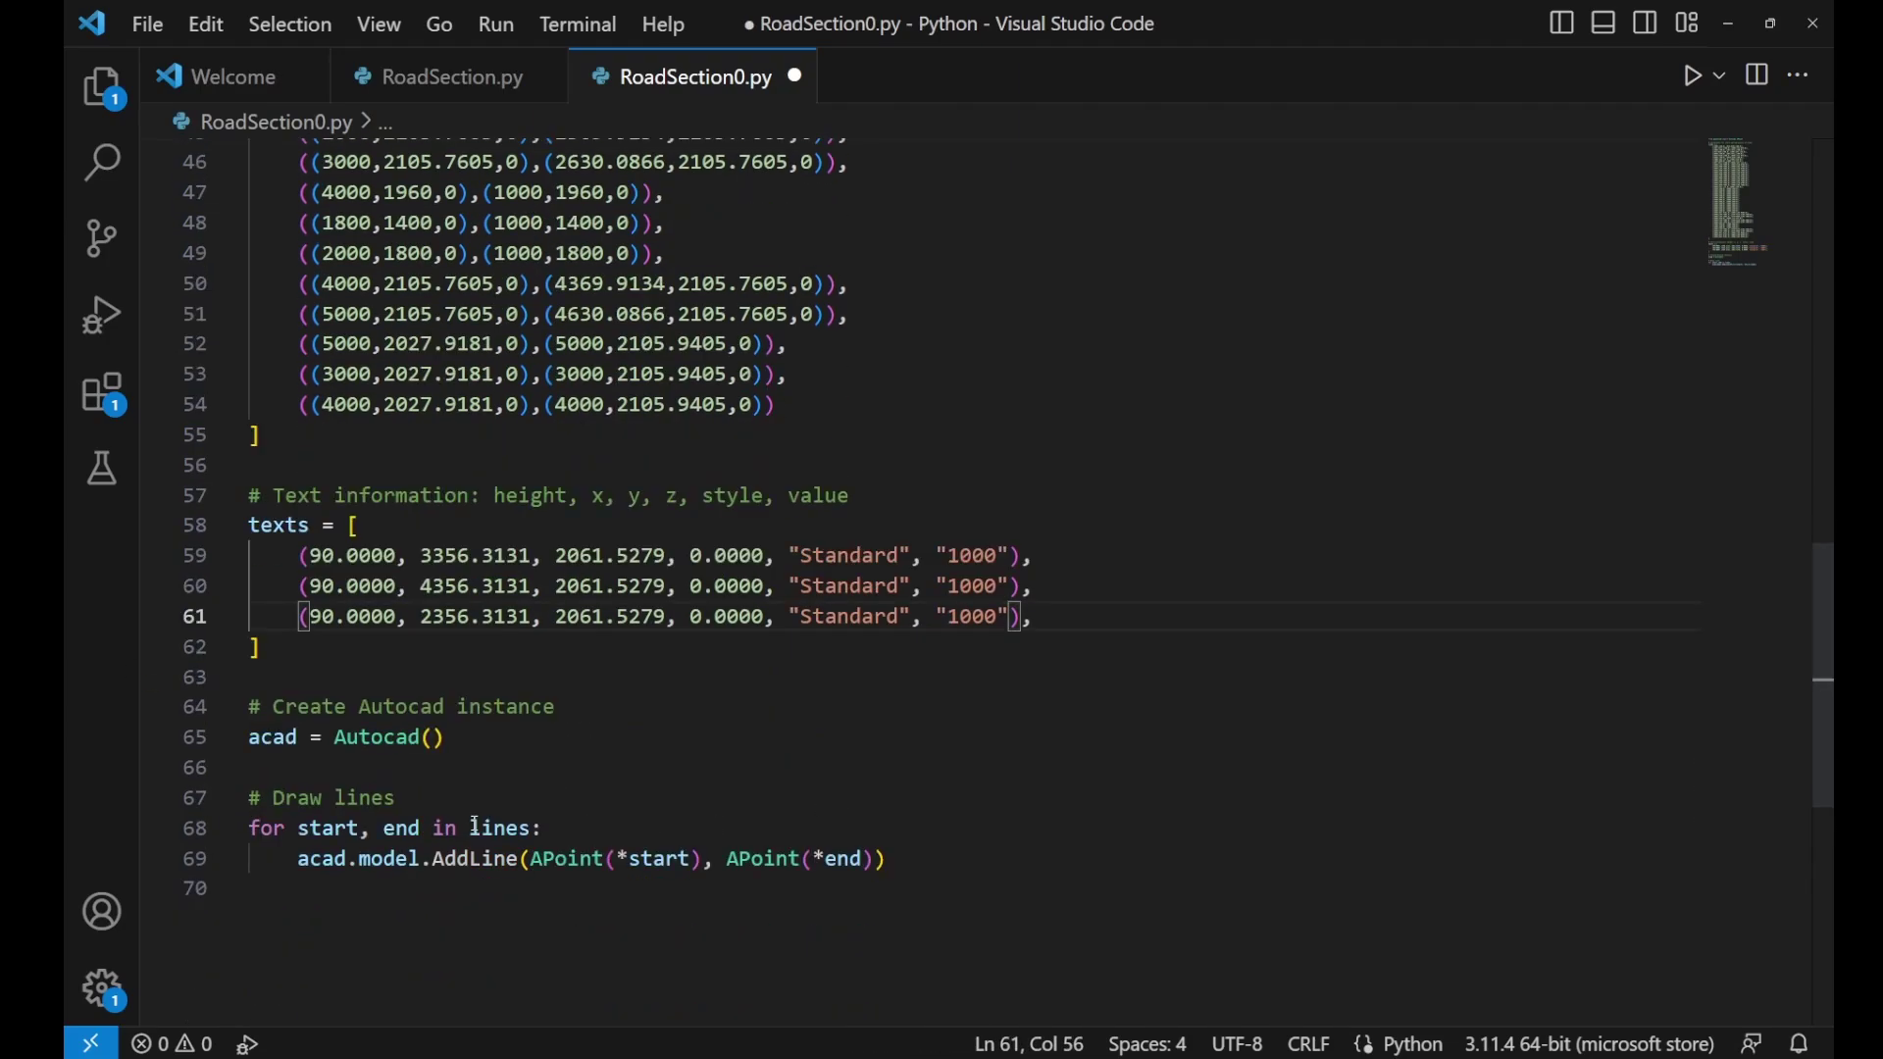
{"action": "left_click", "coordinate": [924, 862]}
{"action": "key", "text": "Return"}
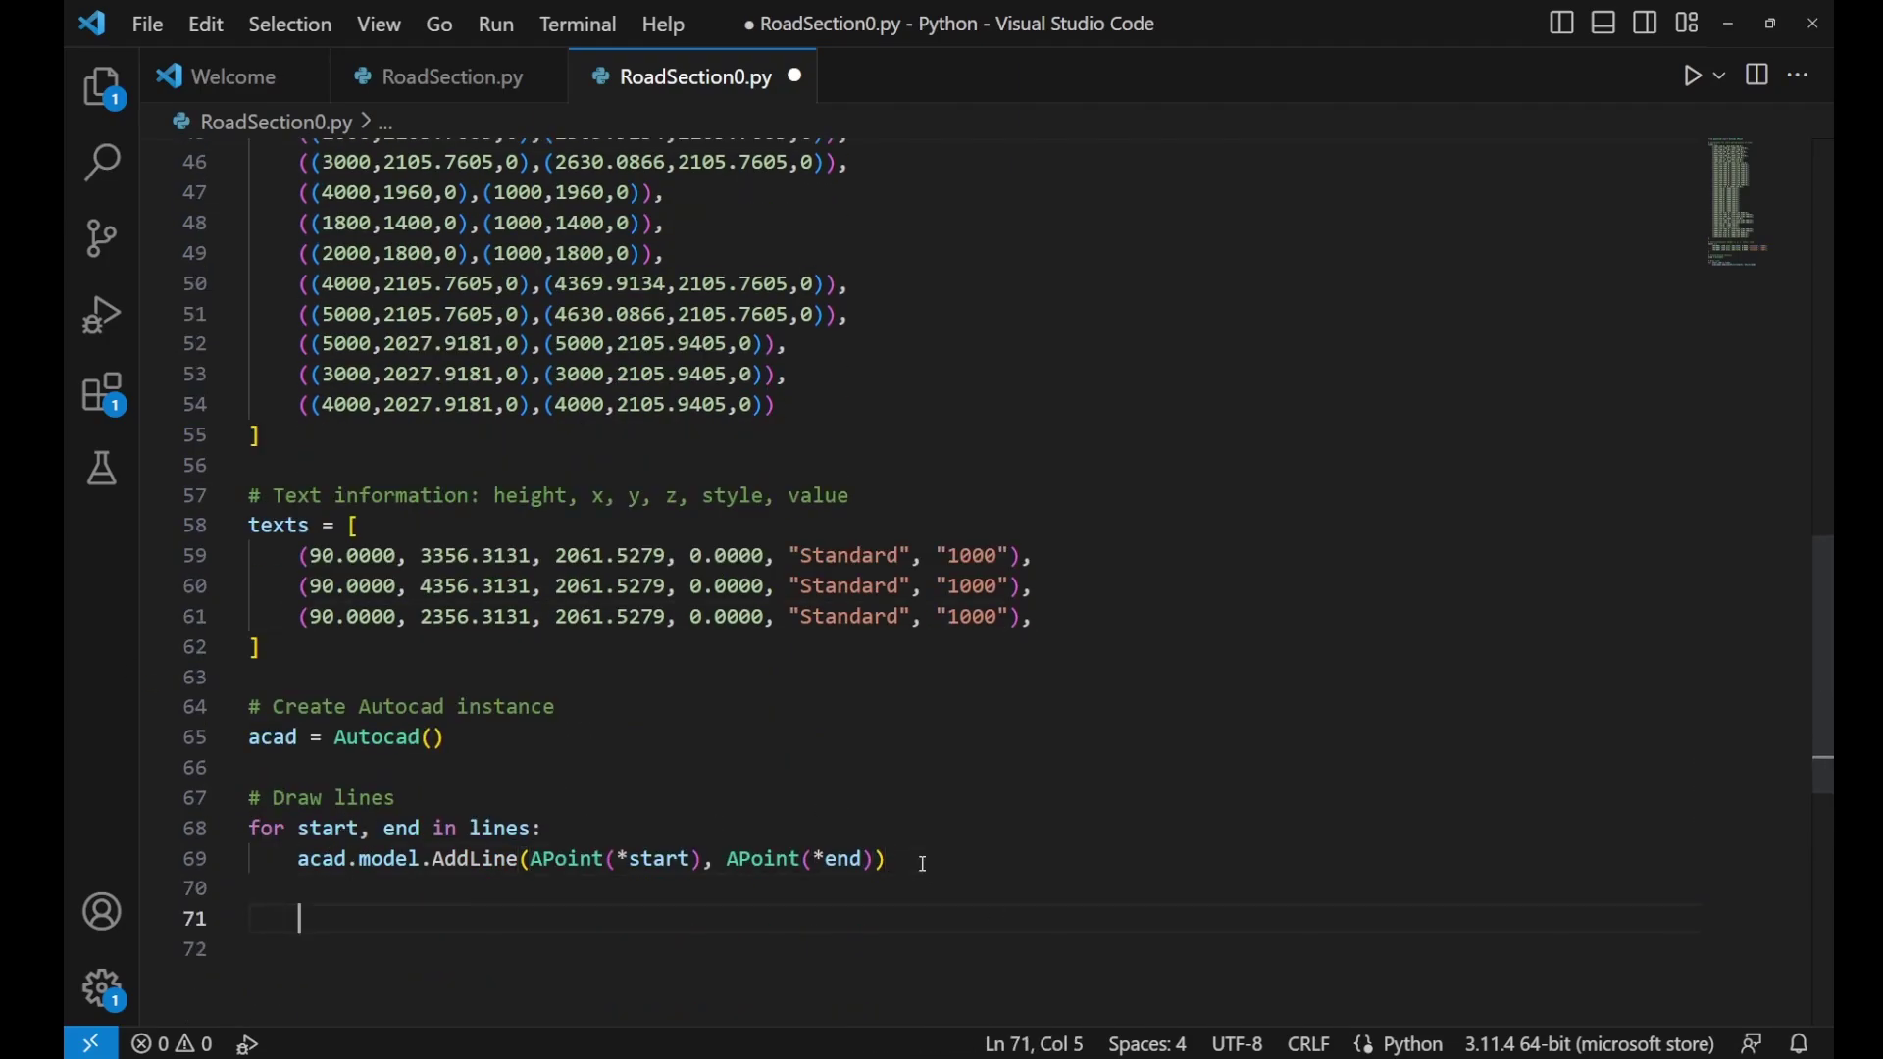
{"action": "key", "text": "alt+Tab"}
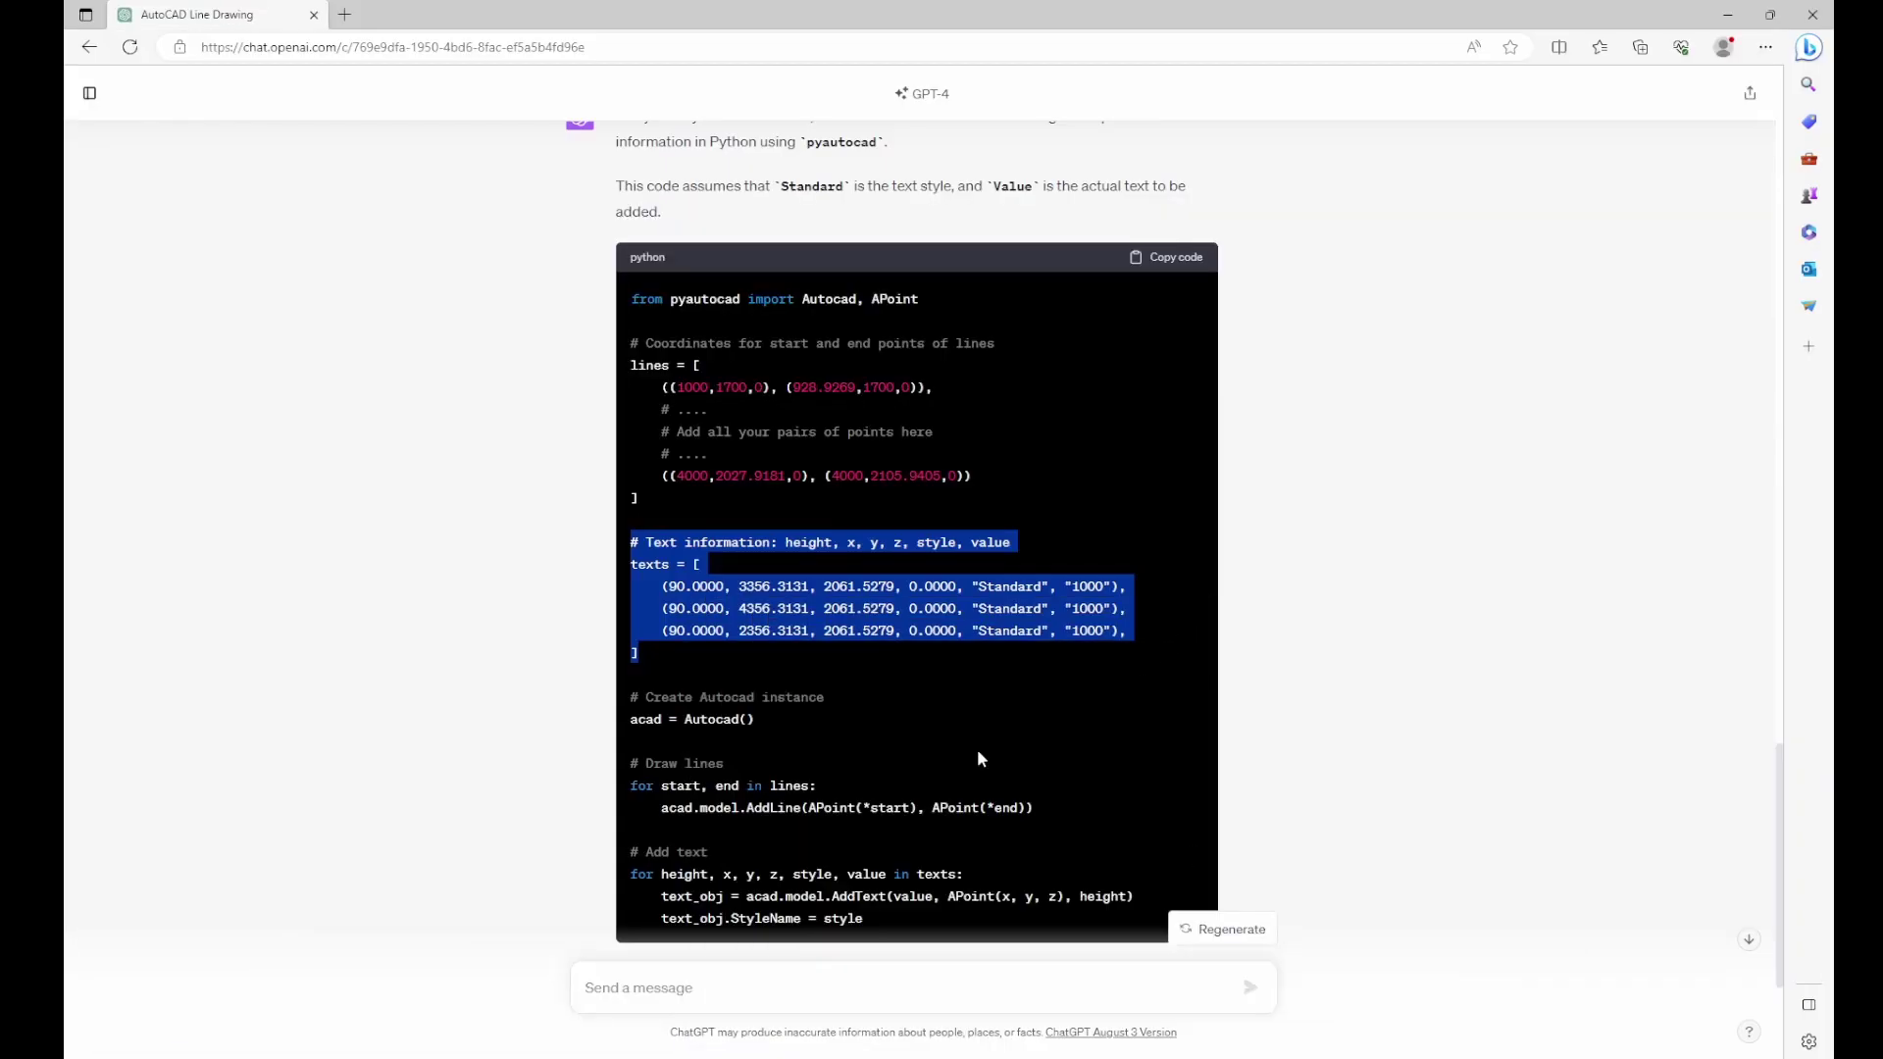
{"action": "scroll", "coordinate": [808, 737], "scroll_direction": "down", "scroll_amount": 3}
{"action": "left_click_drag", "start_coordinate": [630, 554], "coordinate": [929, 617]}
{"action": "key", "text": "ctrl+c"}
{"action": "key", "text": "alt+Tab"}
{"action": "key", "text": "ctrl+v"}
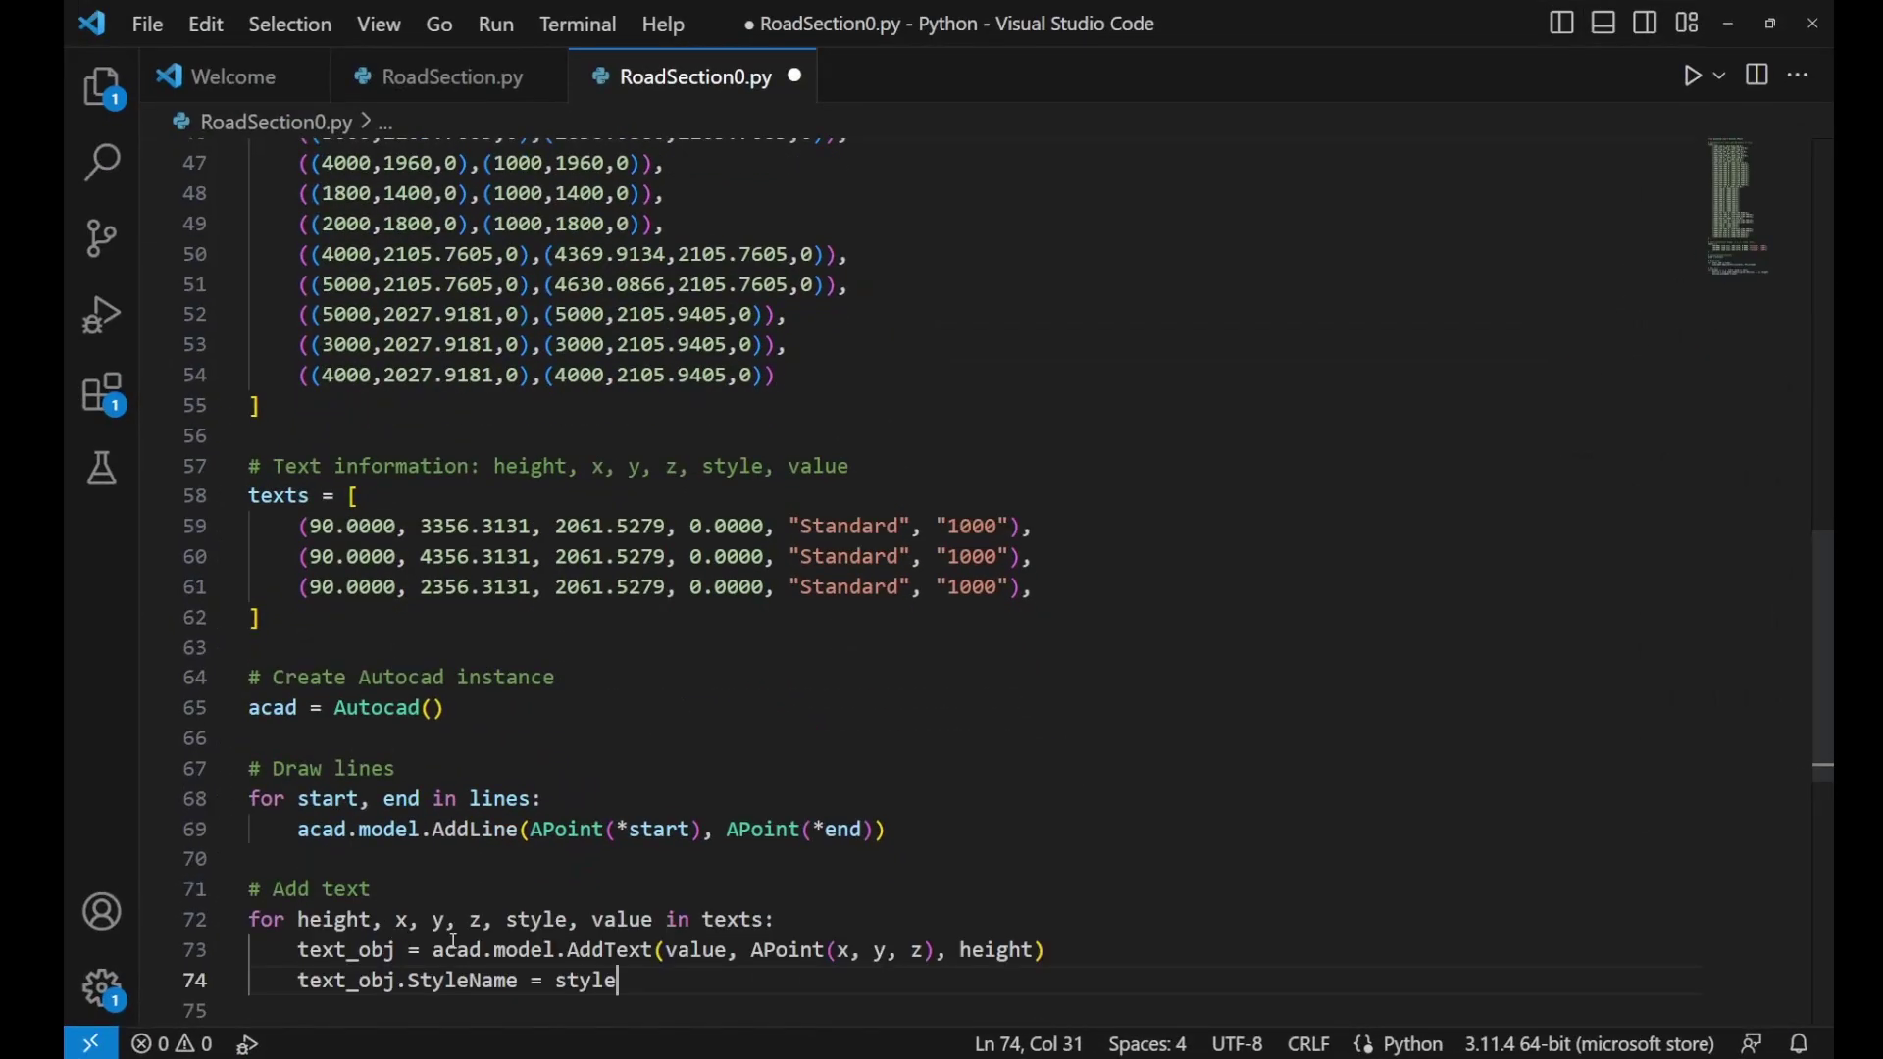
Step: Review the AddText loop's value, APoint(x, y, z) insertion point, height and StyleName arguments
{"action": "scroll", "coordinate": [401, 848], "scroll_direction": "down", "scroll_amount": 1}
{"action": "left_click", "coordinate": [350, 821]}
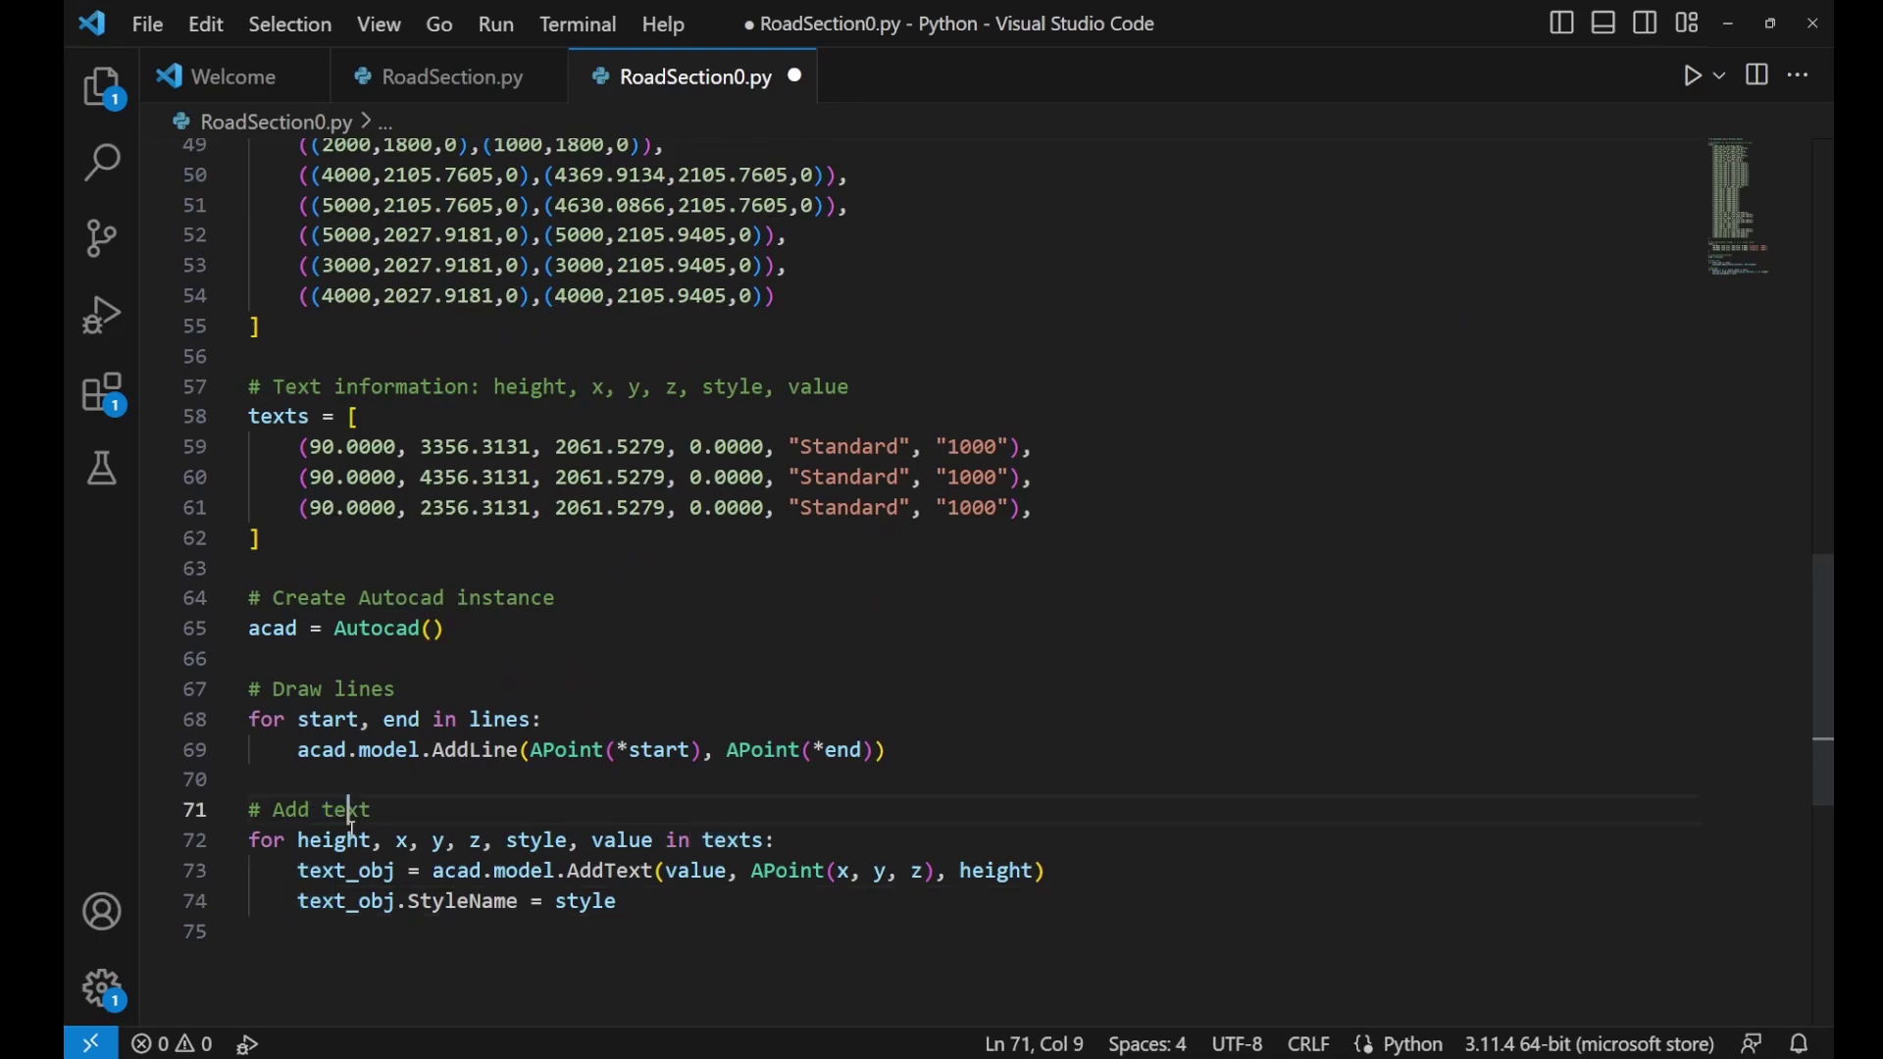
{"action": "key", "text": "Down"}
{"action": "left_click", "coordinate": [443, 840]}
{"action": "left_click", "coordinate": [531, 840]}
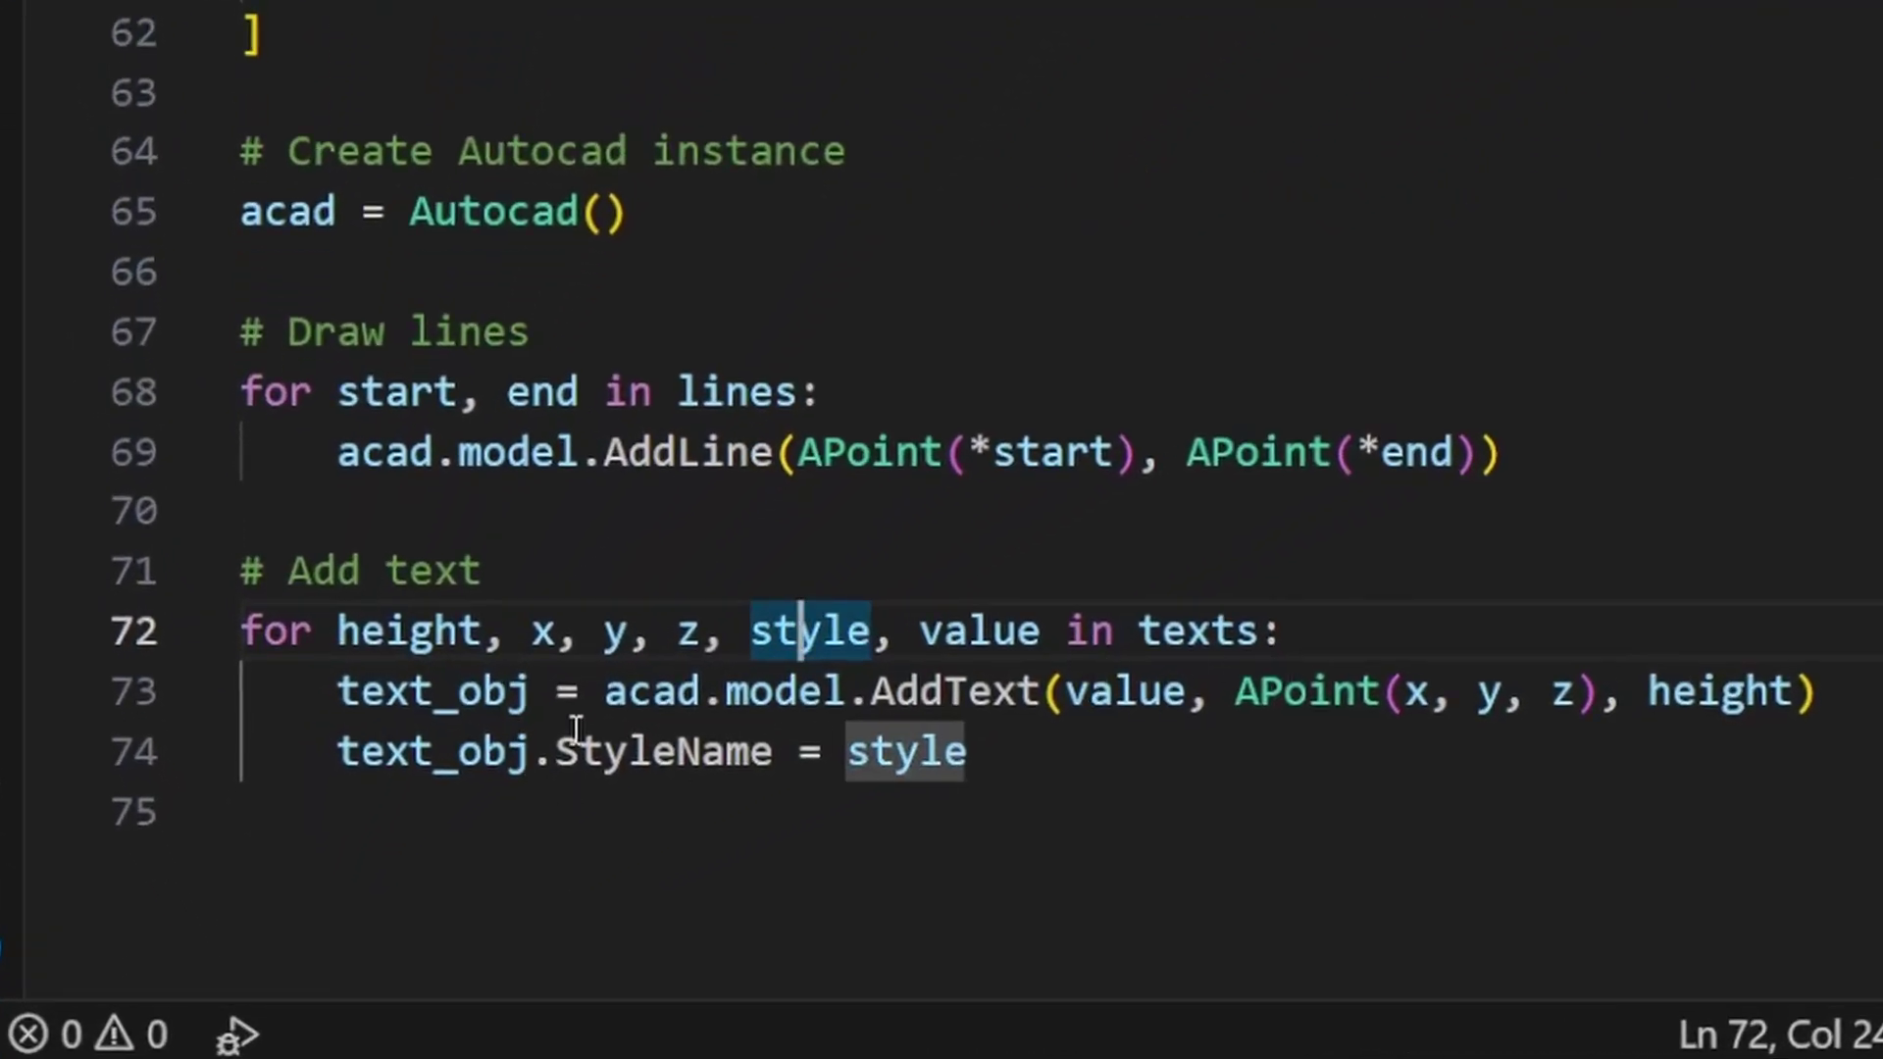
{"action": "left_click_drag", "start_coordinate": [604, 691], "coordinate": [1040, 691]}
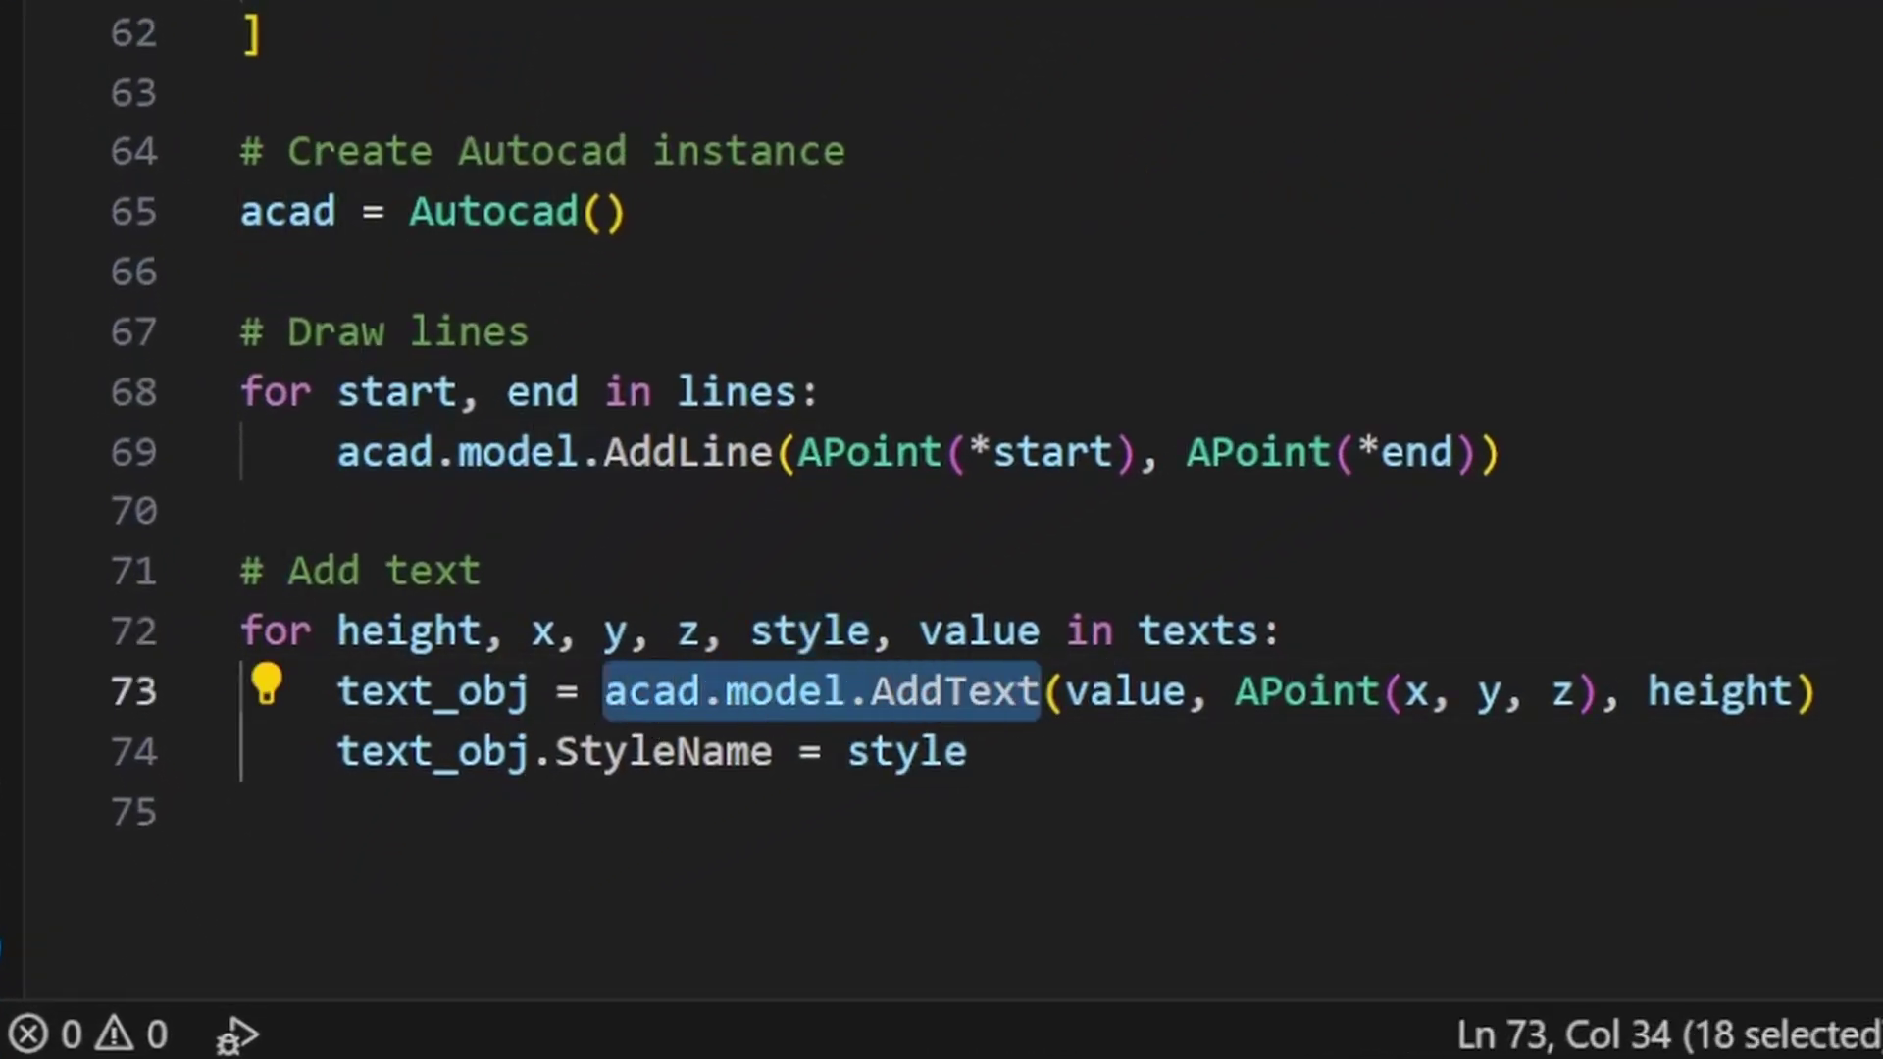
{"action": "left_click", "coordinate": [1161, 699]}
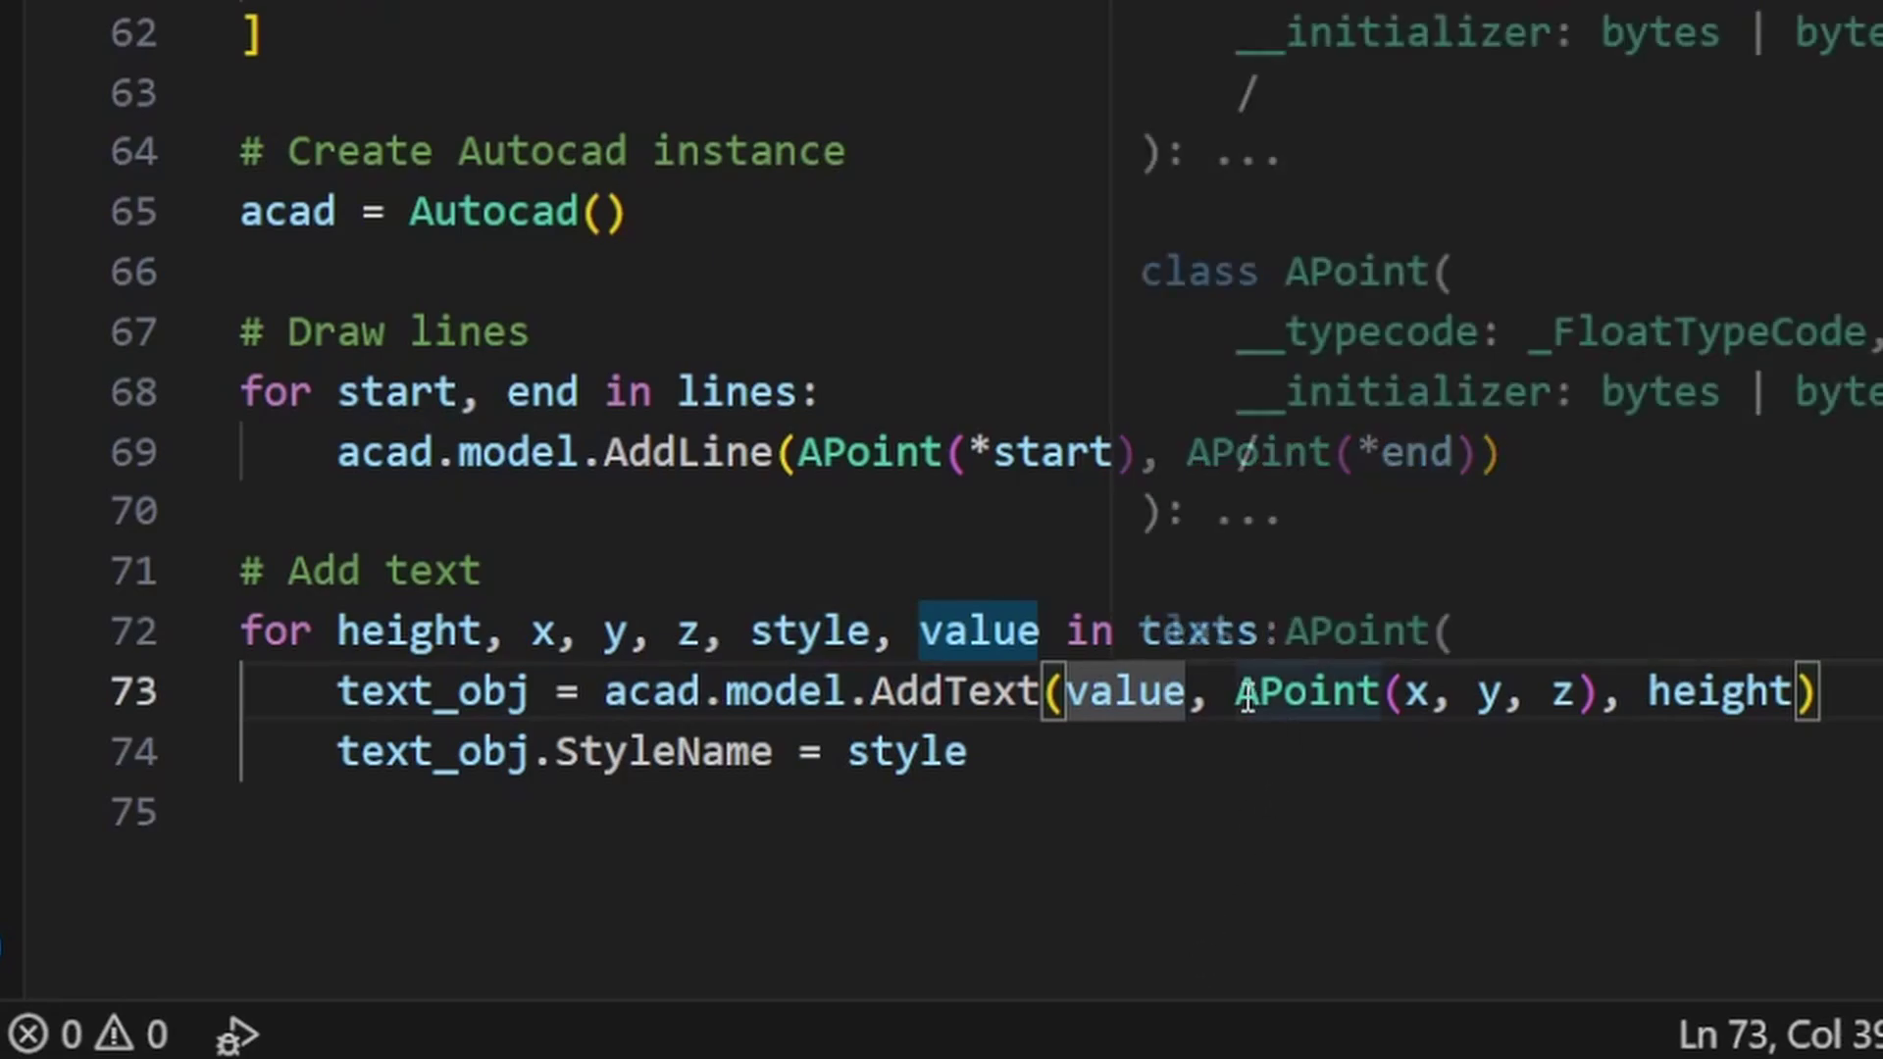
{"action": "left_click_drag", "start_coordinate": [1238, 694], "coordinate": [1600, 696]}
{"action": "left_click", "coordinate": [1747, 698]}
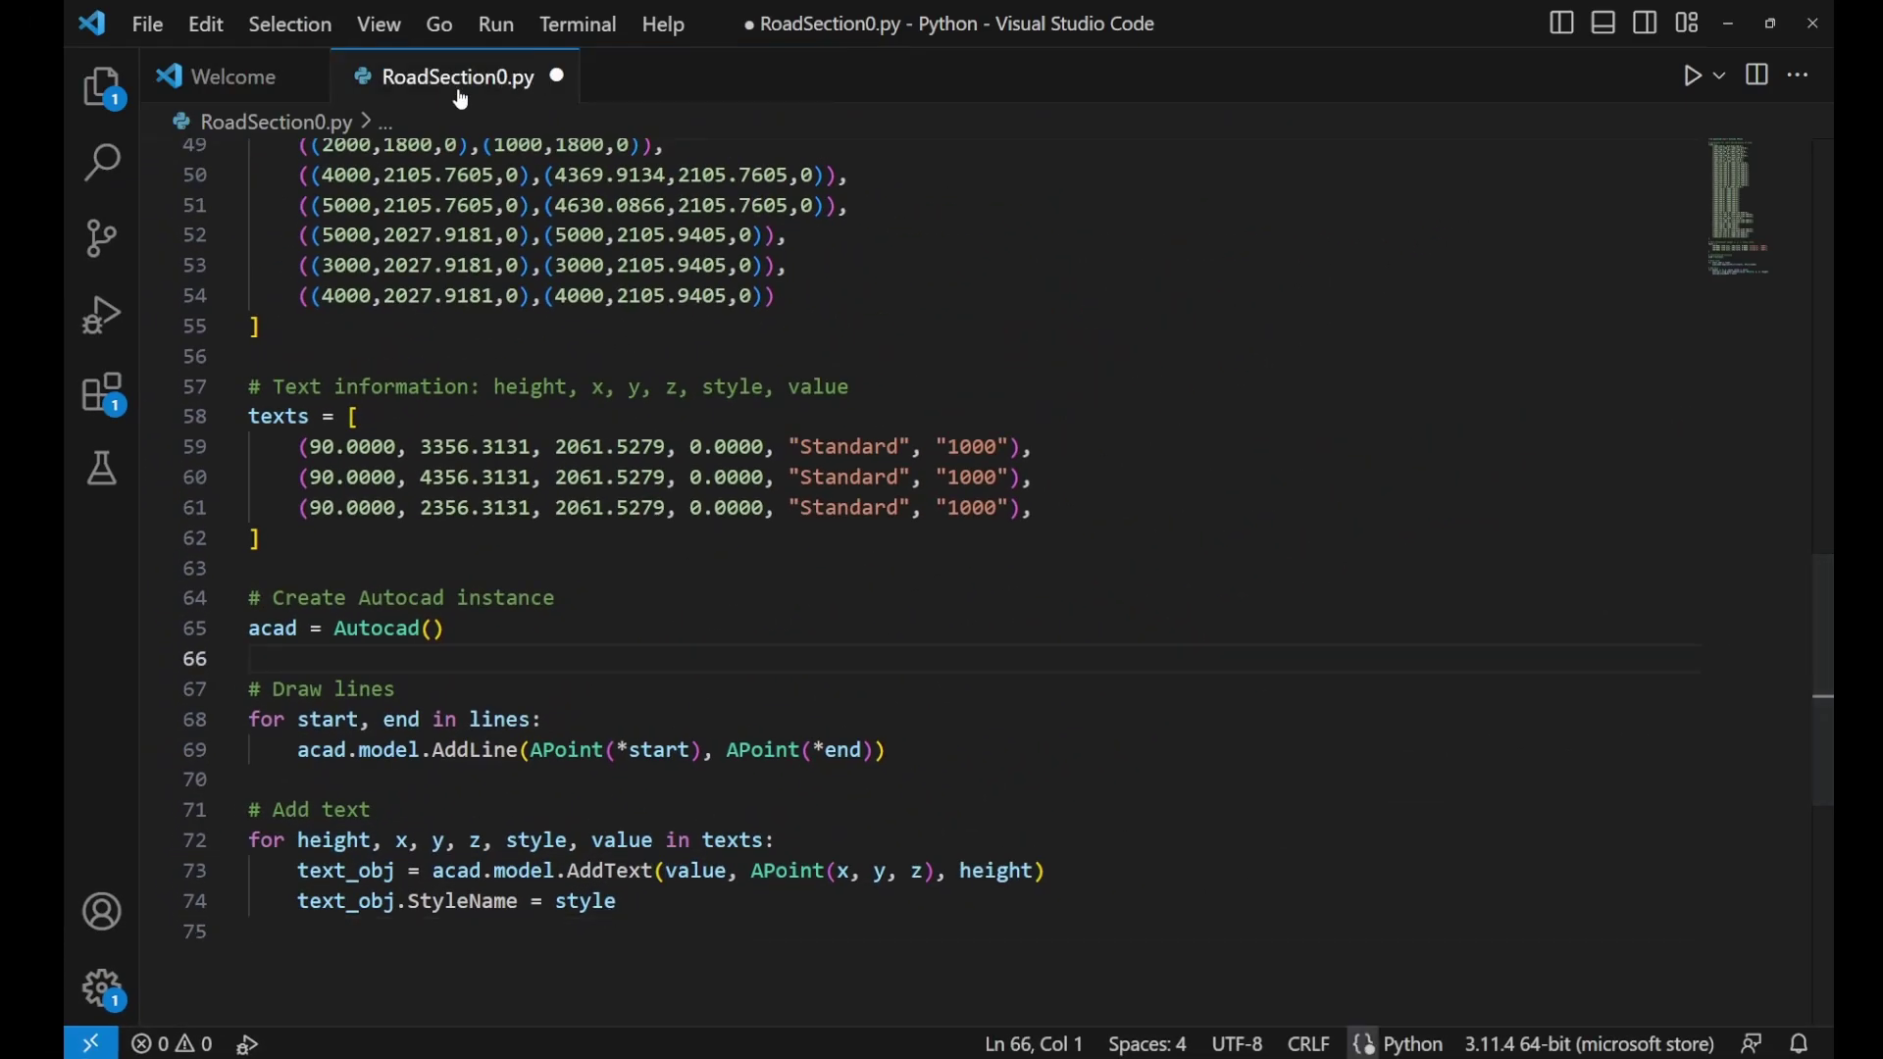
Step: Run RoadSection0.py with debugging and pan in AutoCAD to view the drawn section
{"action": "left_click", "coordinate": [497, 24]}
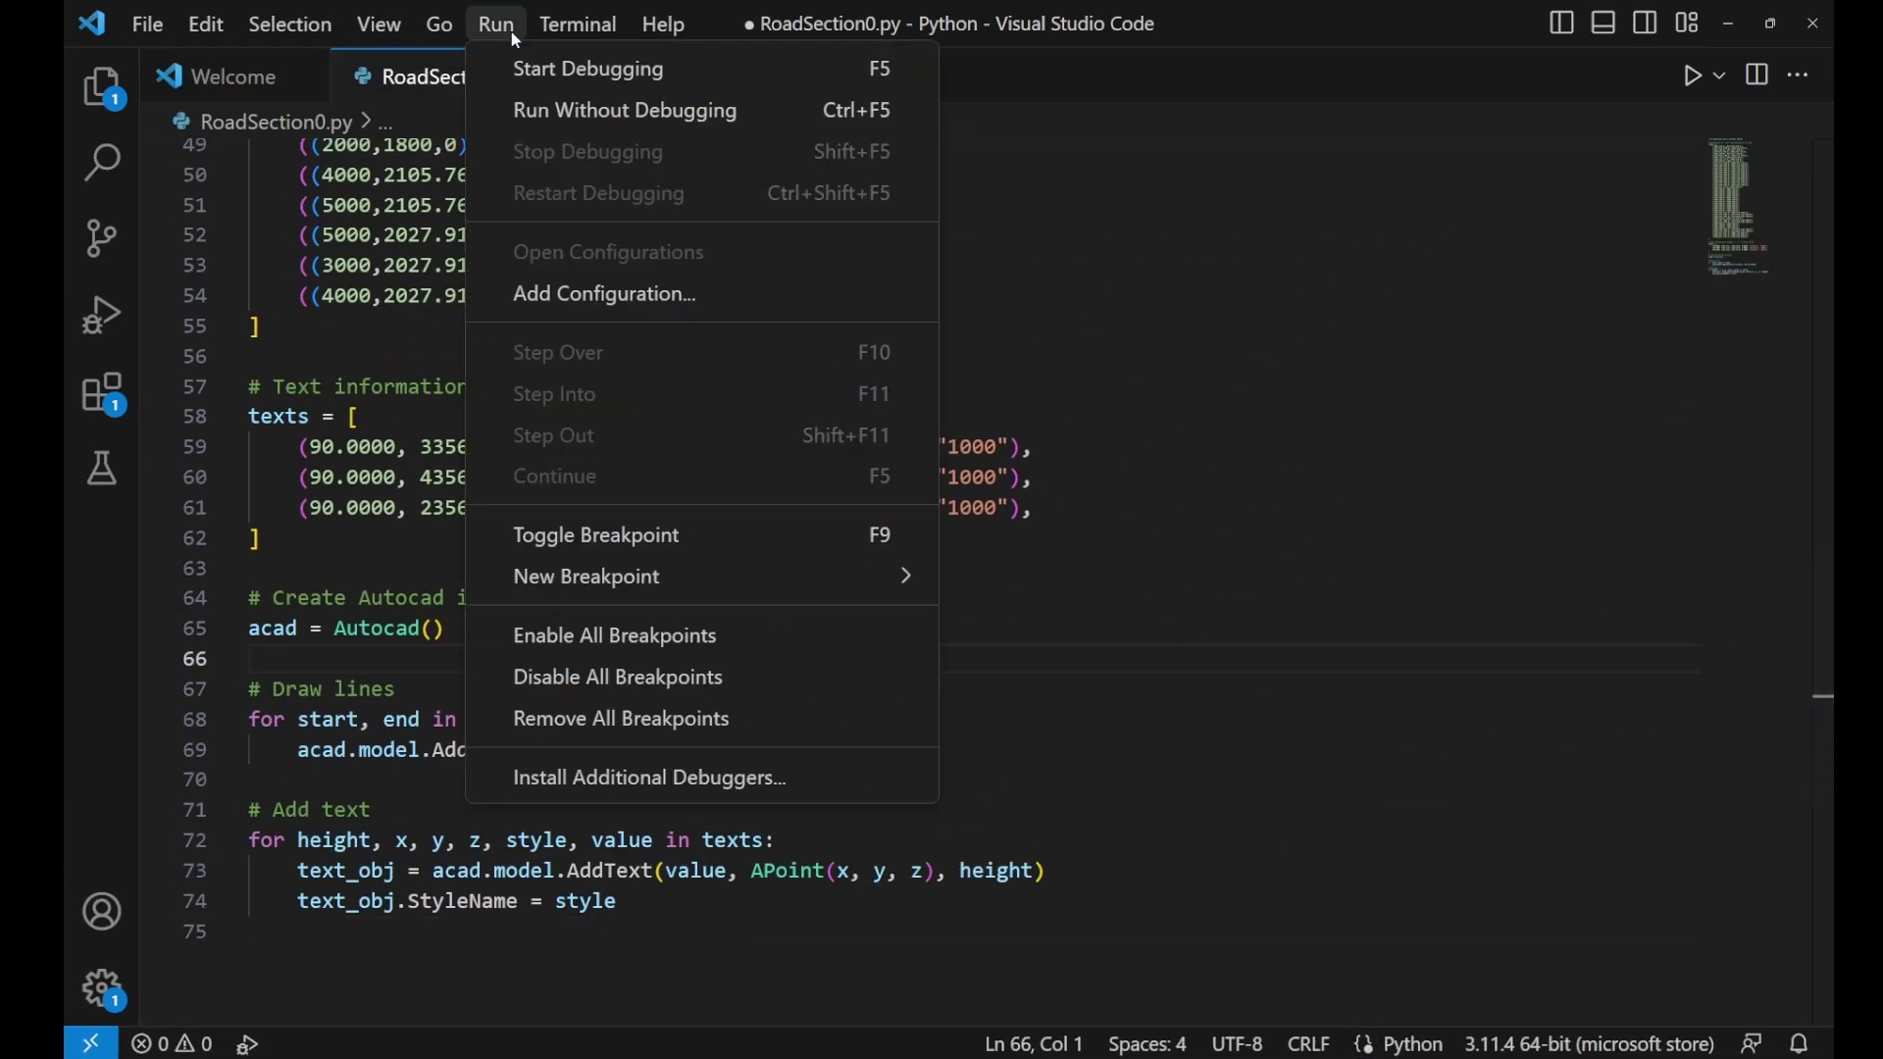
{"action": "left_click", "coordinate": [600, 71]}
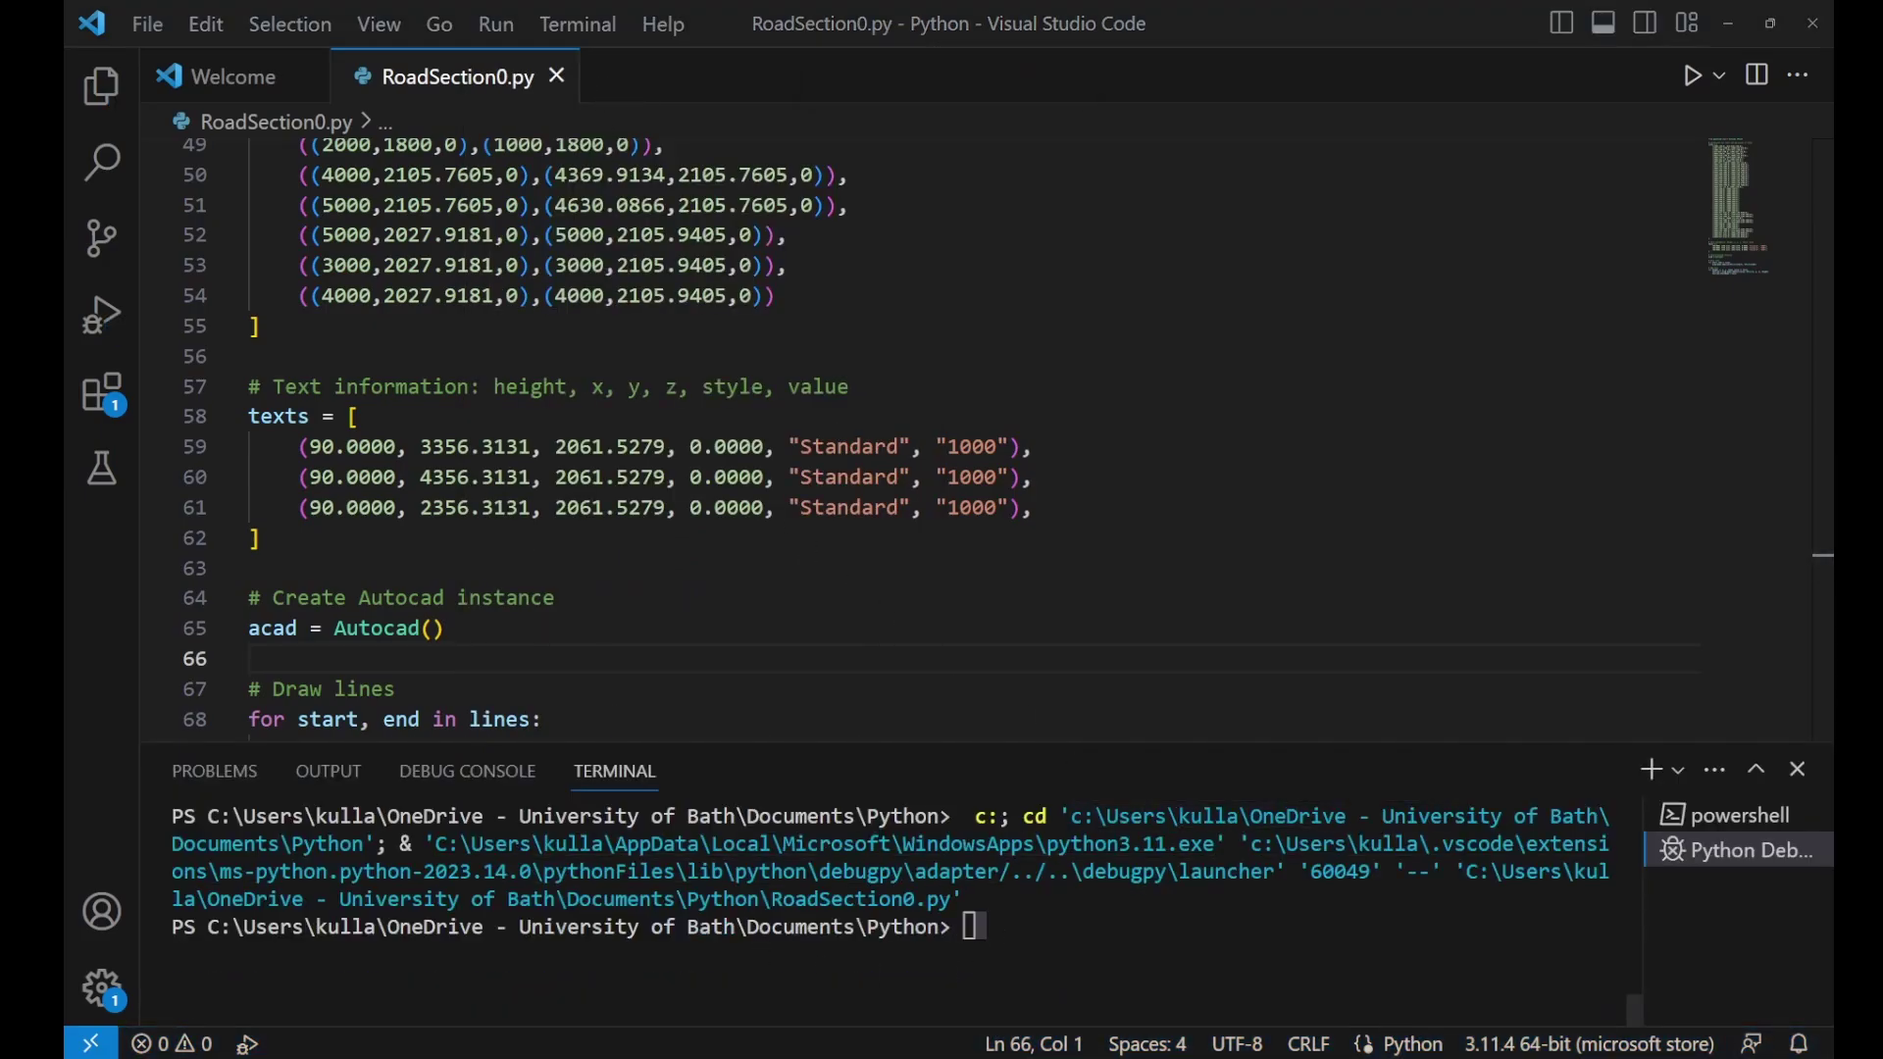
{"action": "key", "text": "alt+Tab"}
{"action": "middle_click_drag", "start_coordinate": [586, 516], "coordinate": [737, 602]}
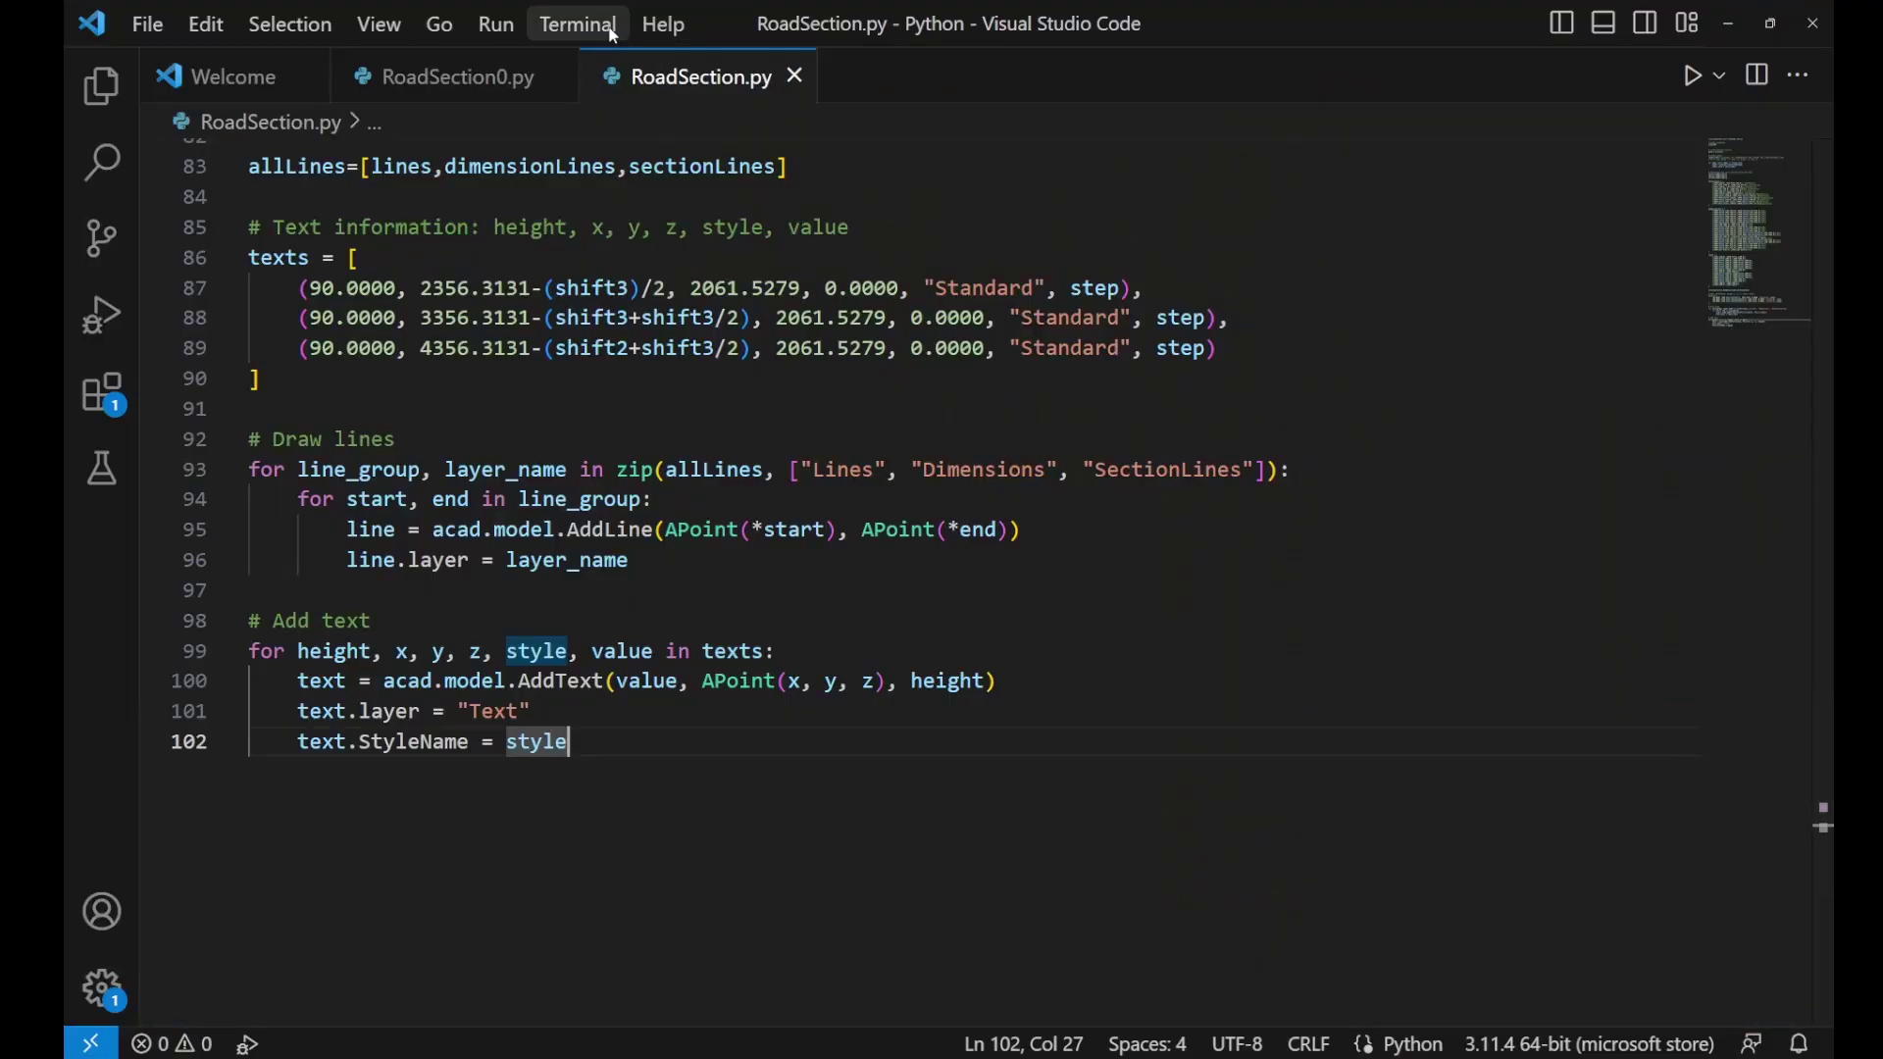
Step: Run RoadSection.py to draw the 800-step section, then move it upward in AutoCAD
{"action": "left_click", "coordinate": [496, 24]}
{"action": "left_click", "coordinate": [565, 69]}
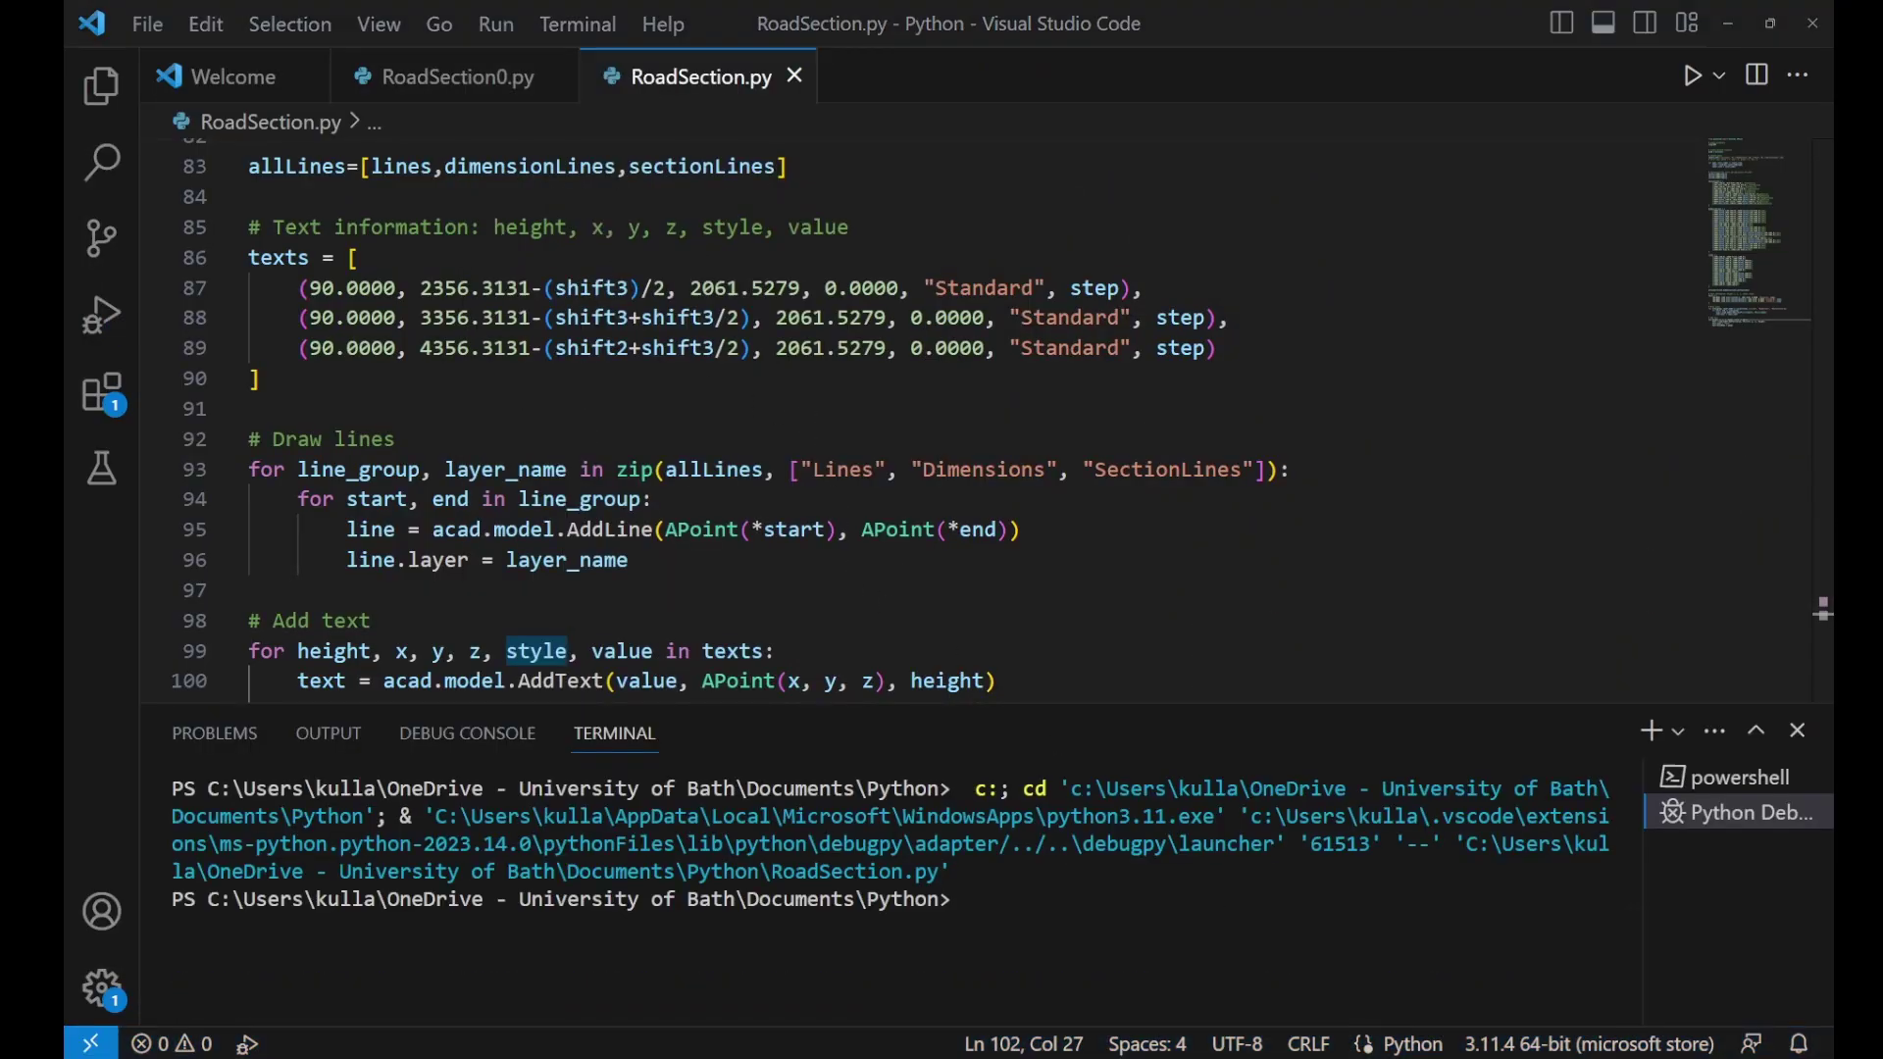
{"action": "left_click", "coordinate": [1279, 1022]}
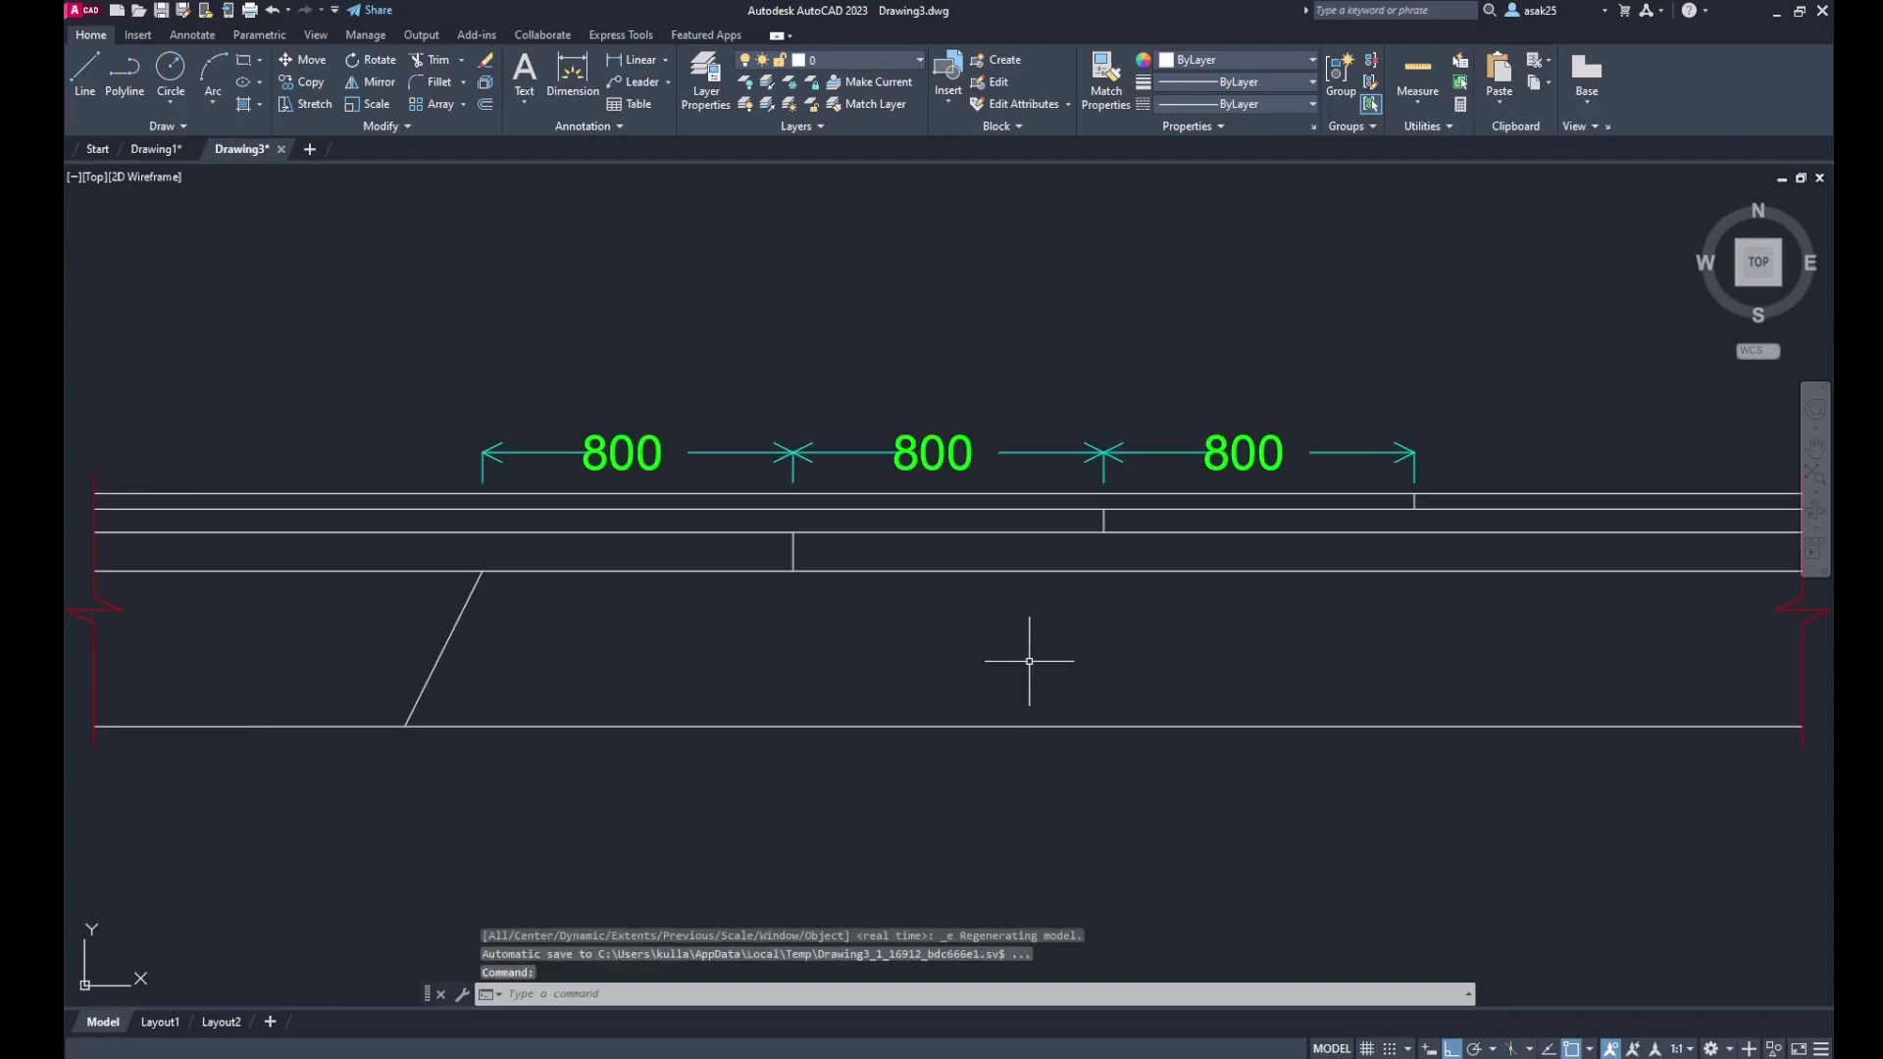
{"action": "scroll", "coordinate": [1026, 660], "scroll_direction": "down", "scroll_amount": 4}
{"action": "scroll", "coordinate": [1030, 660], "scroll_direction": "up", "scroll_amount": 2}
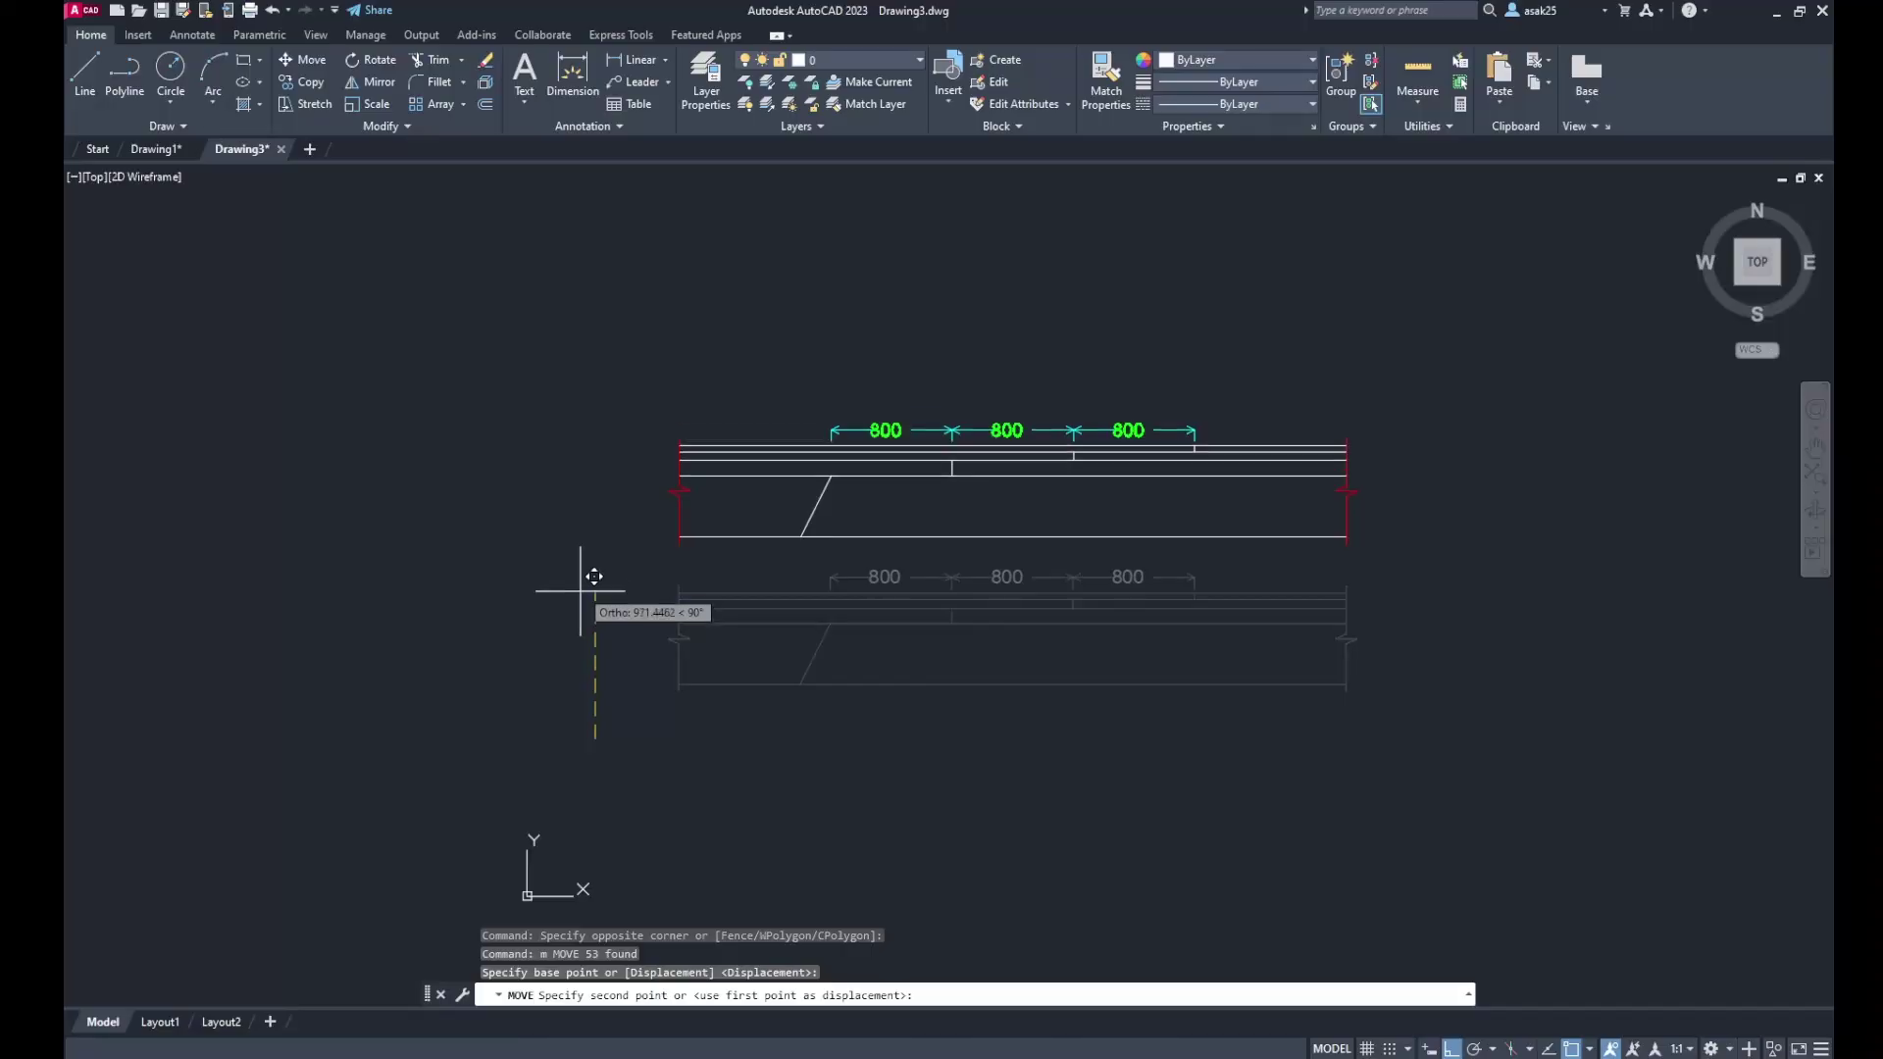
{"action": "left_click", "coordinate": [580, 569]}
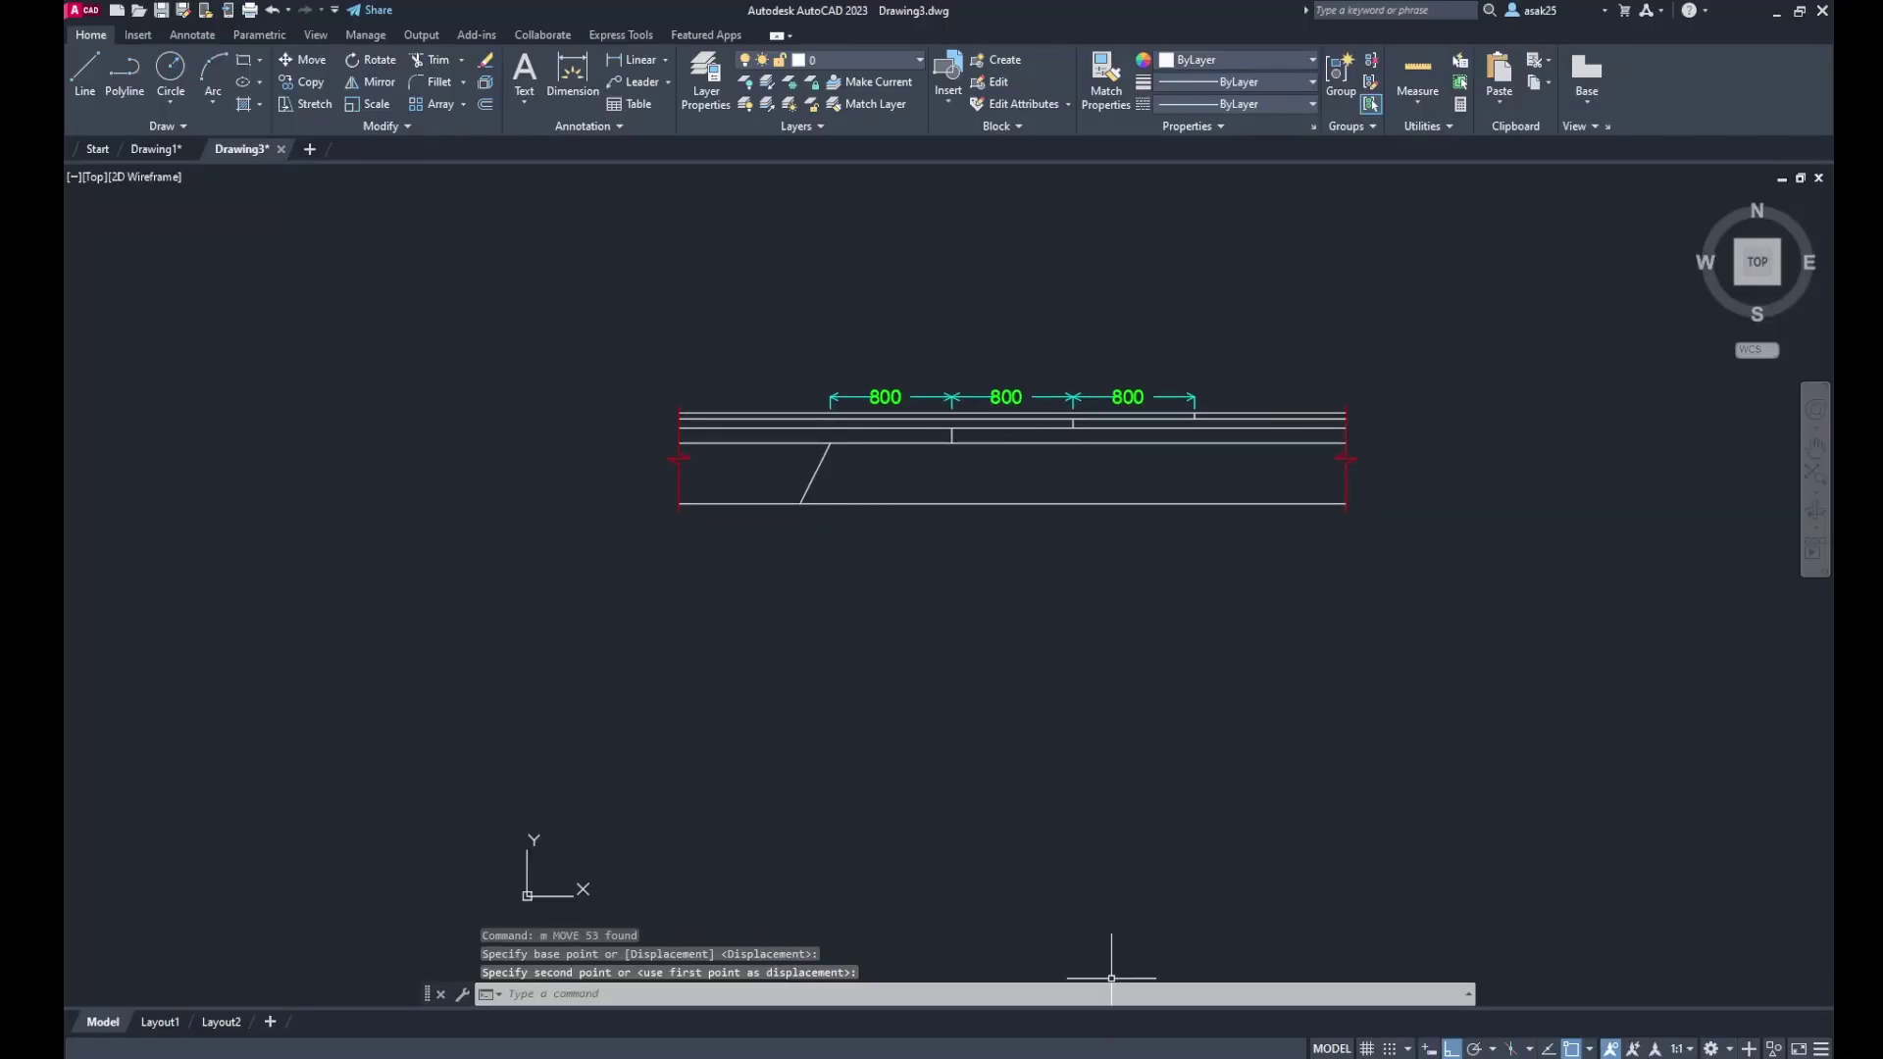
{"action": "left_click", "coordinate": [1167, 981]}
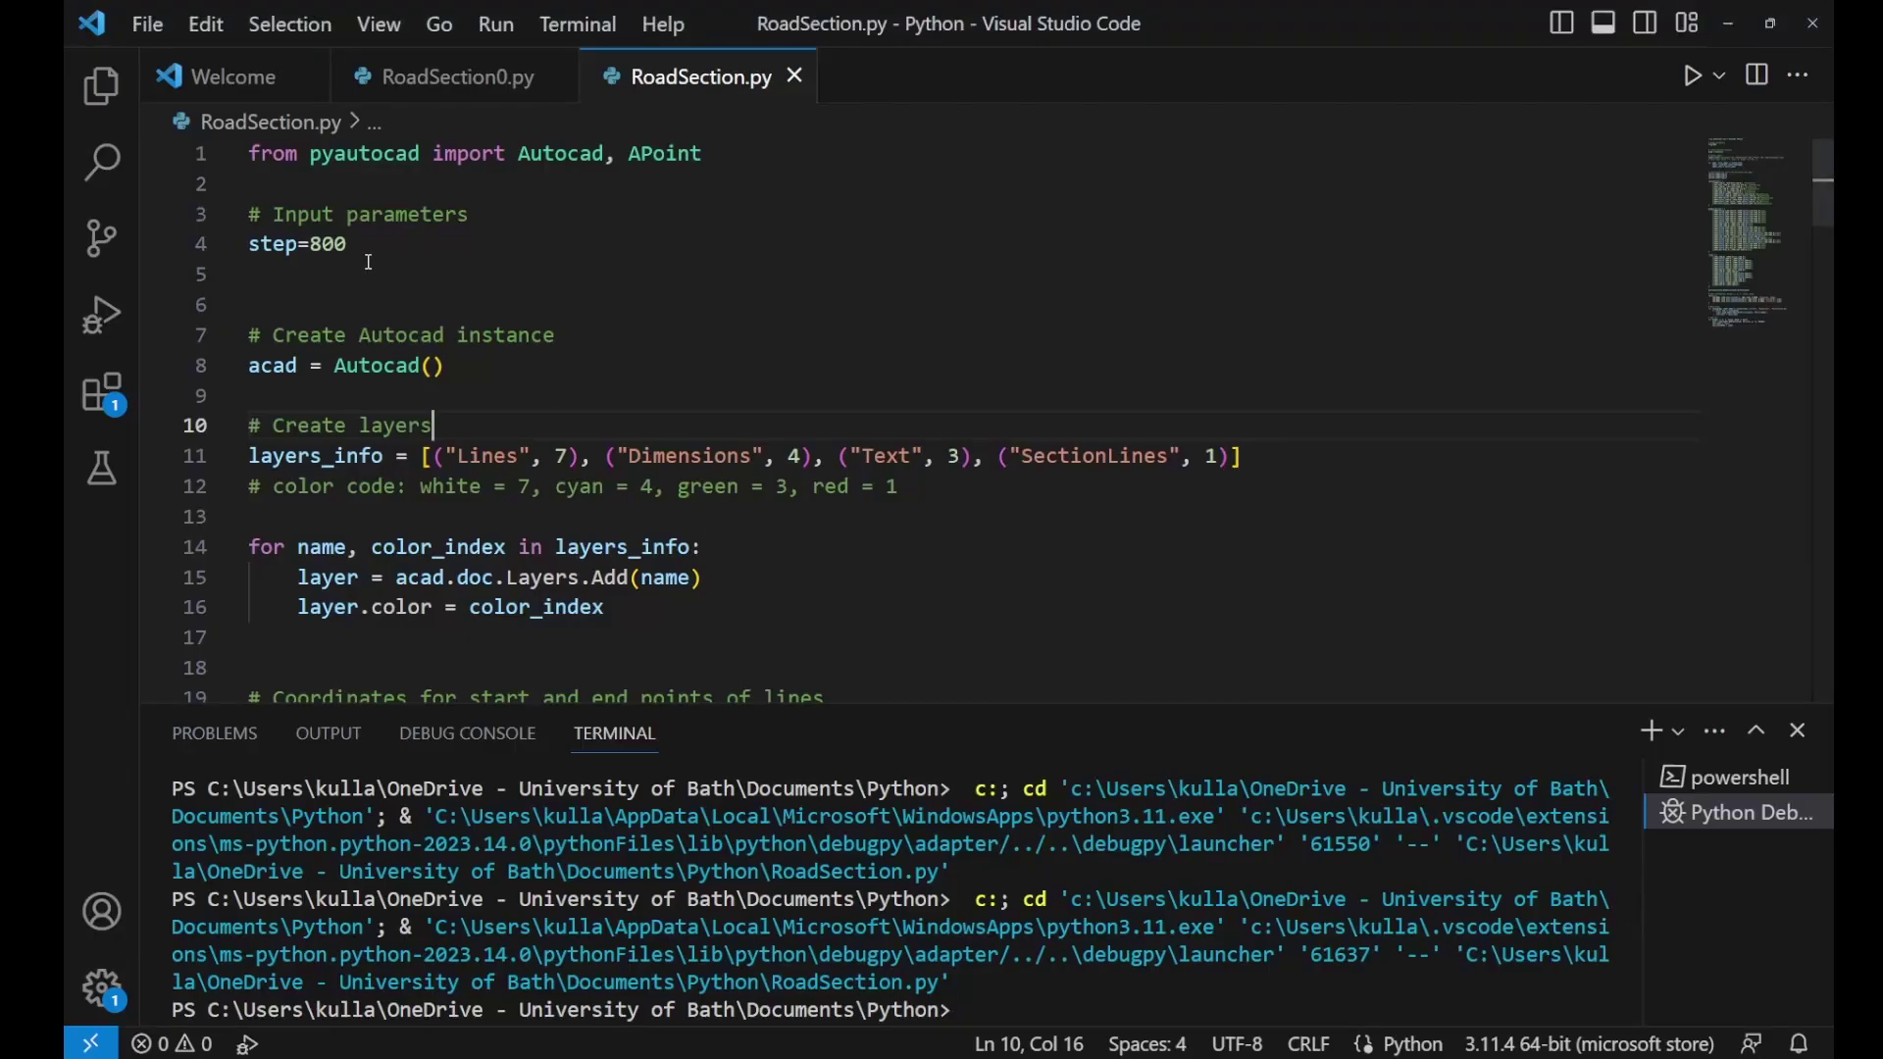
Step: Change step to 1200 and rerun RoadSection.py to draw the second section
{"action": "left_click_drag", "start_coordinate": [353, 248], "coordinate": [325, 245]}
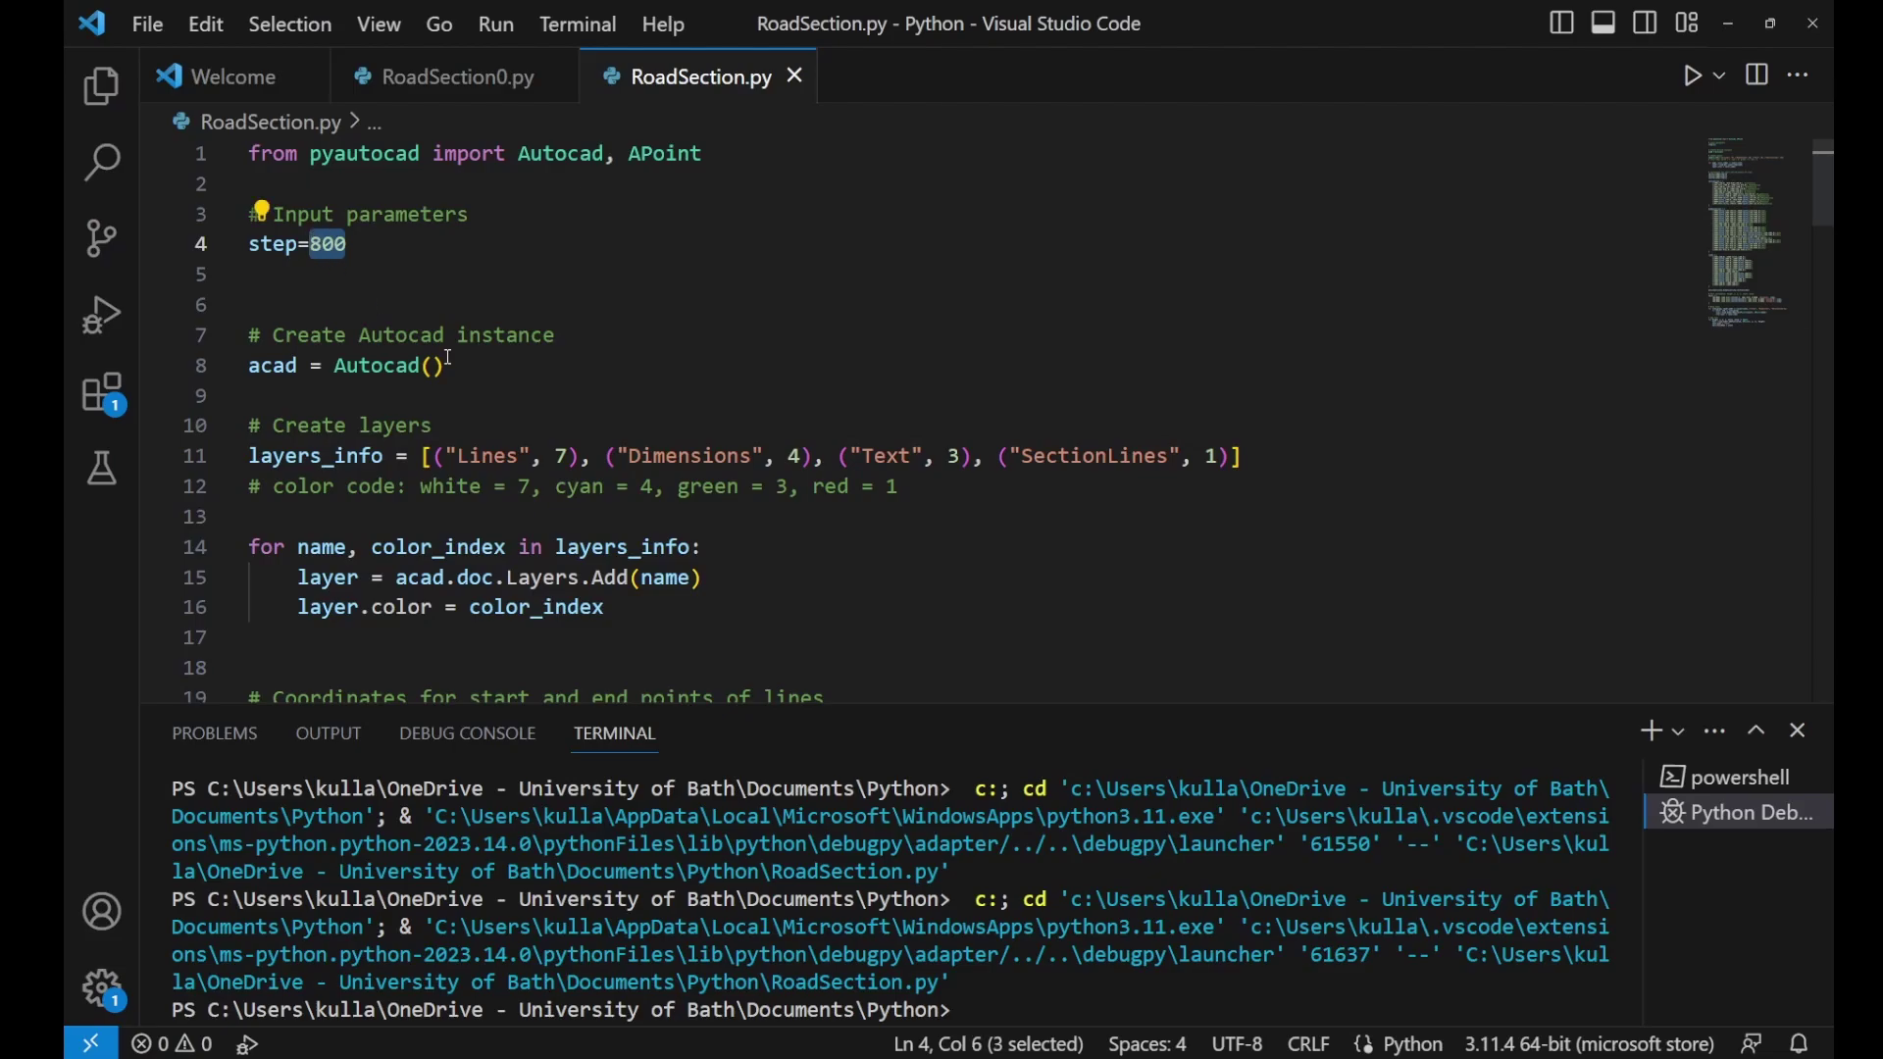
{"action": "type", "text": "1200"}
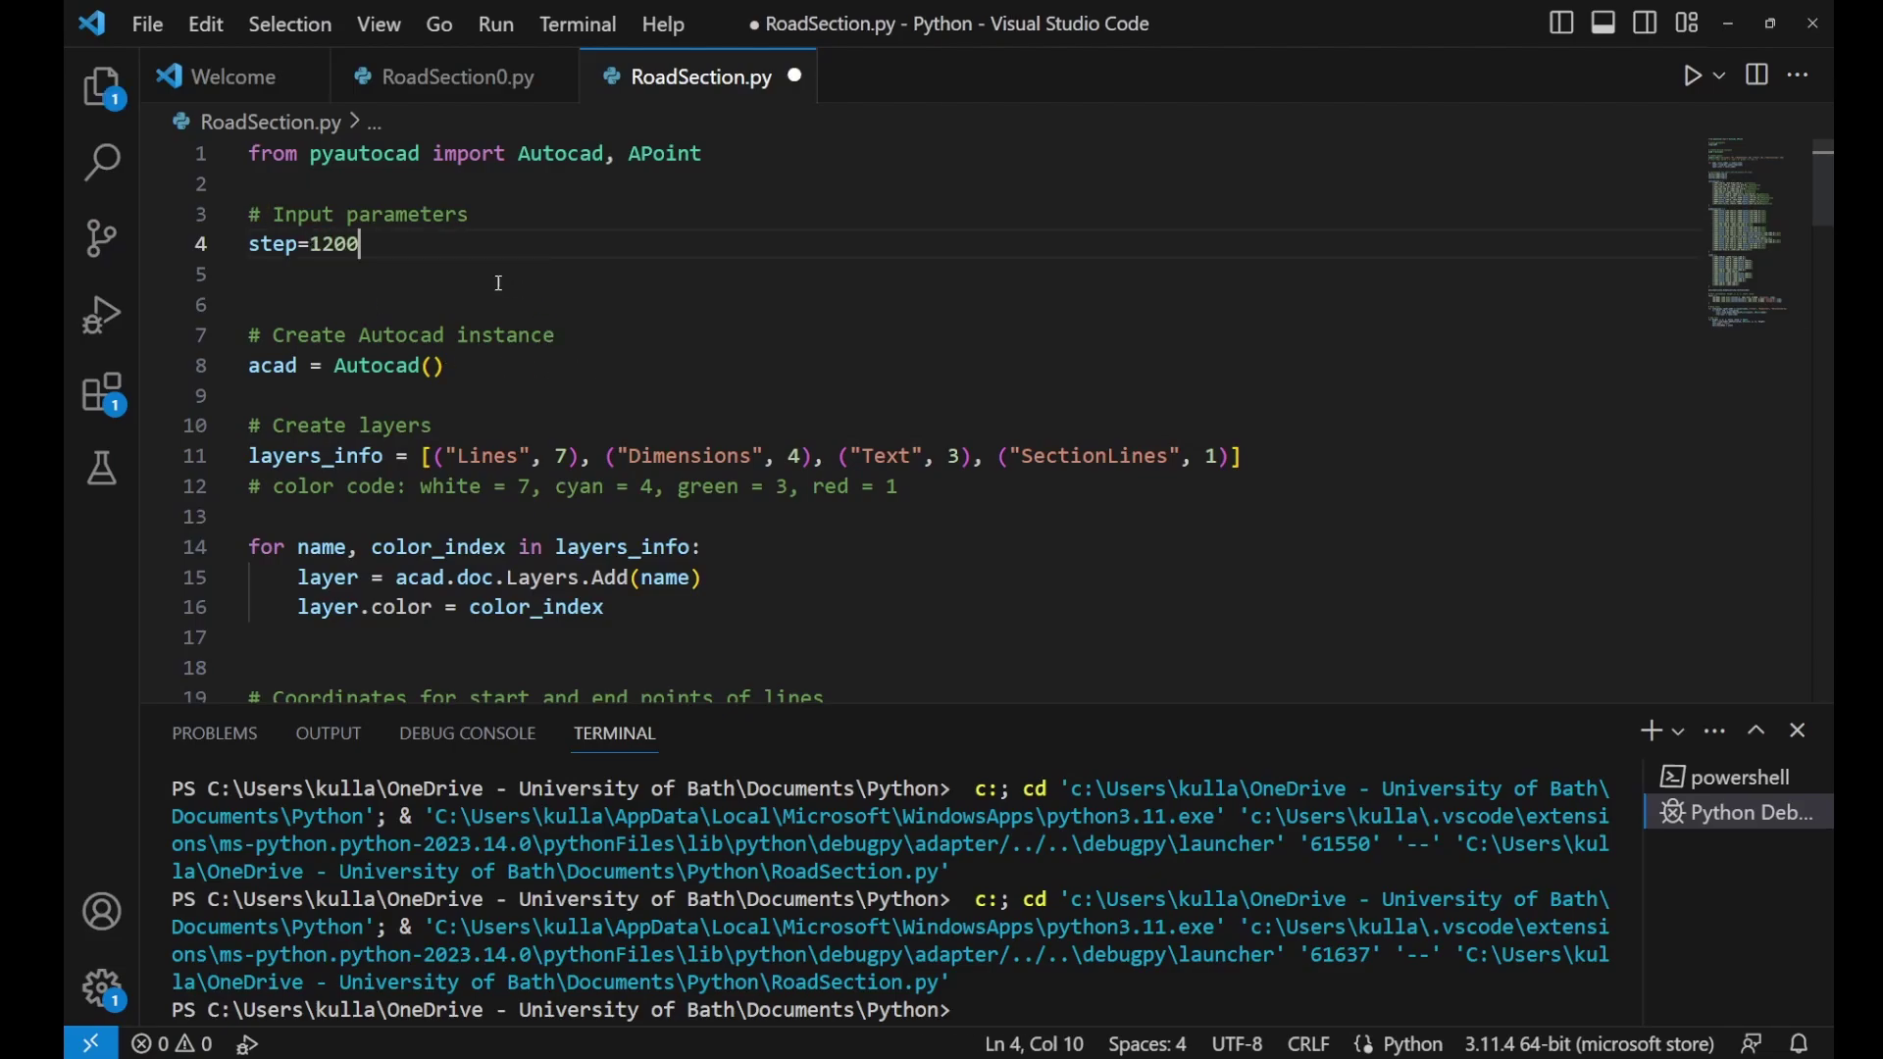
{"action": "left_click", "coordinate": [277, 282]}
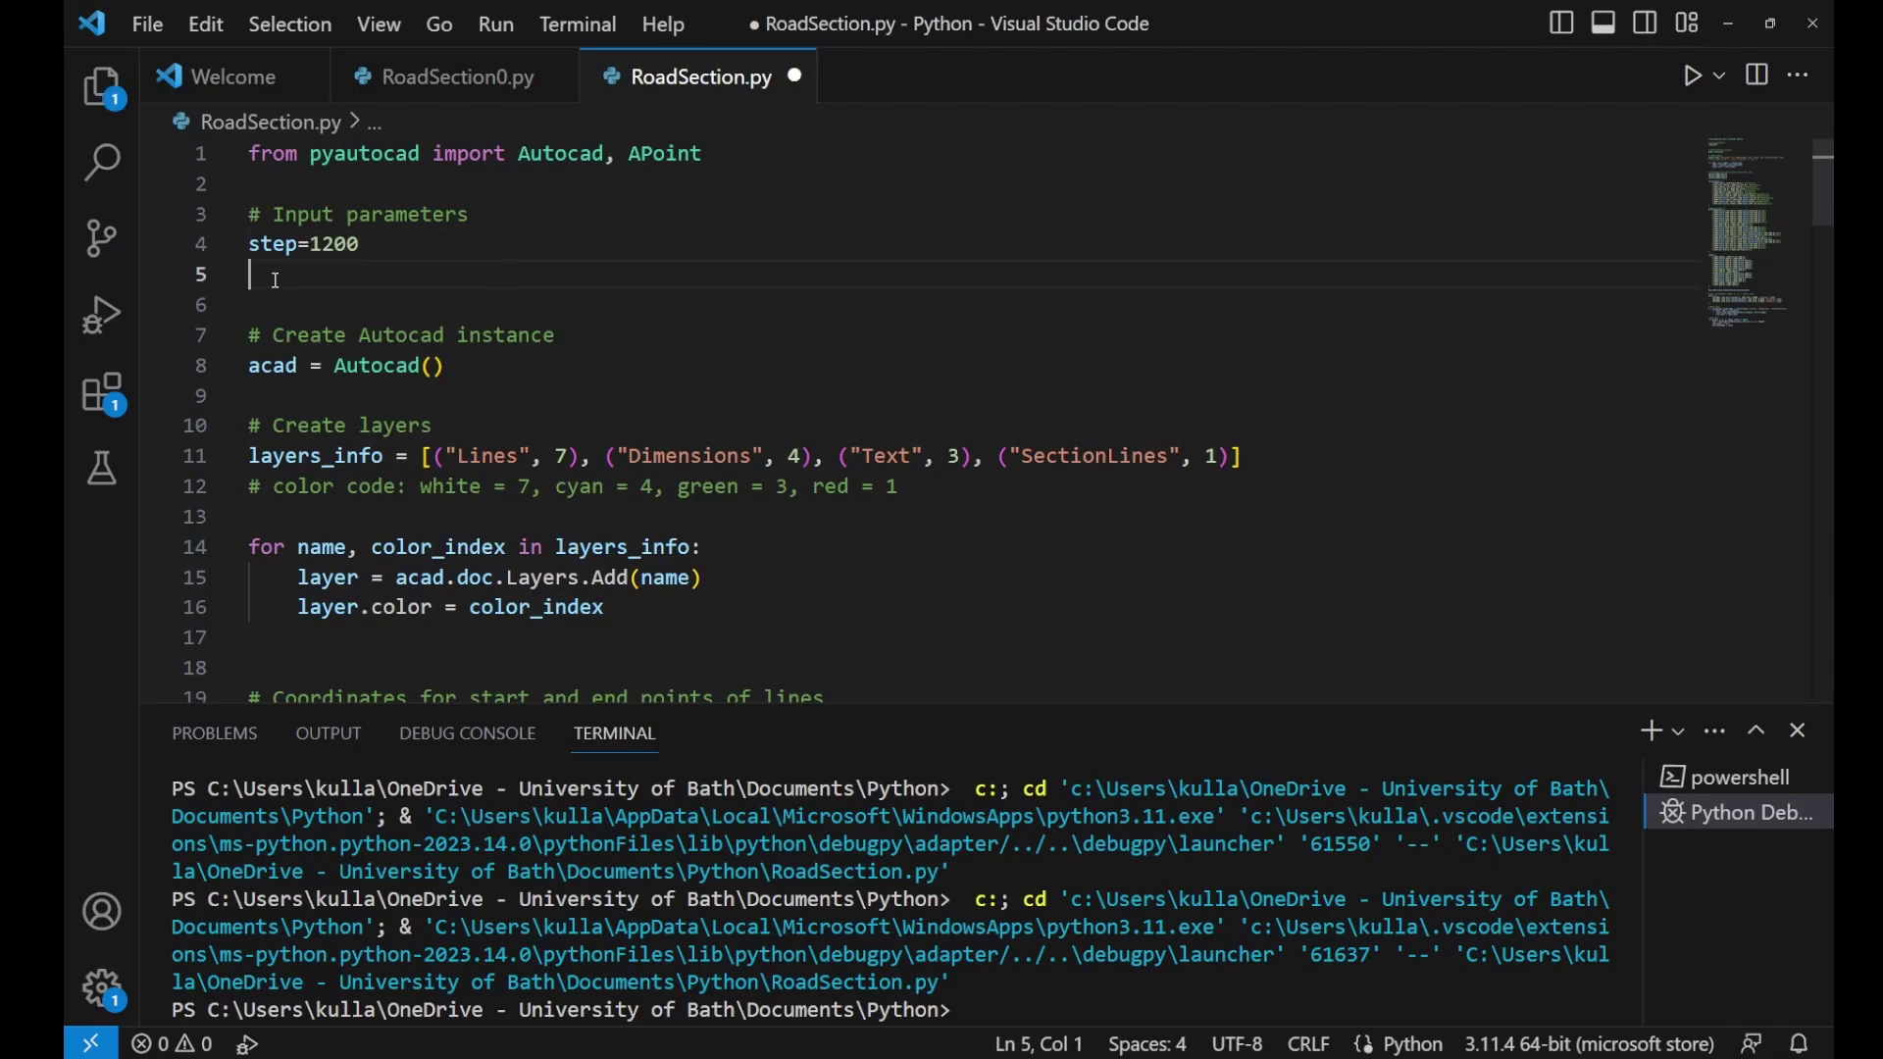
{"action": "left_click", "coordinate": [497, 24]}
{"action": "left_click", "coordinate": [529, 66]}
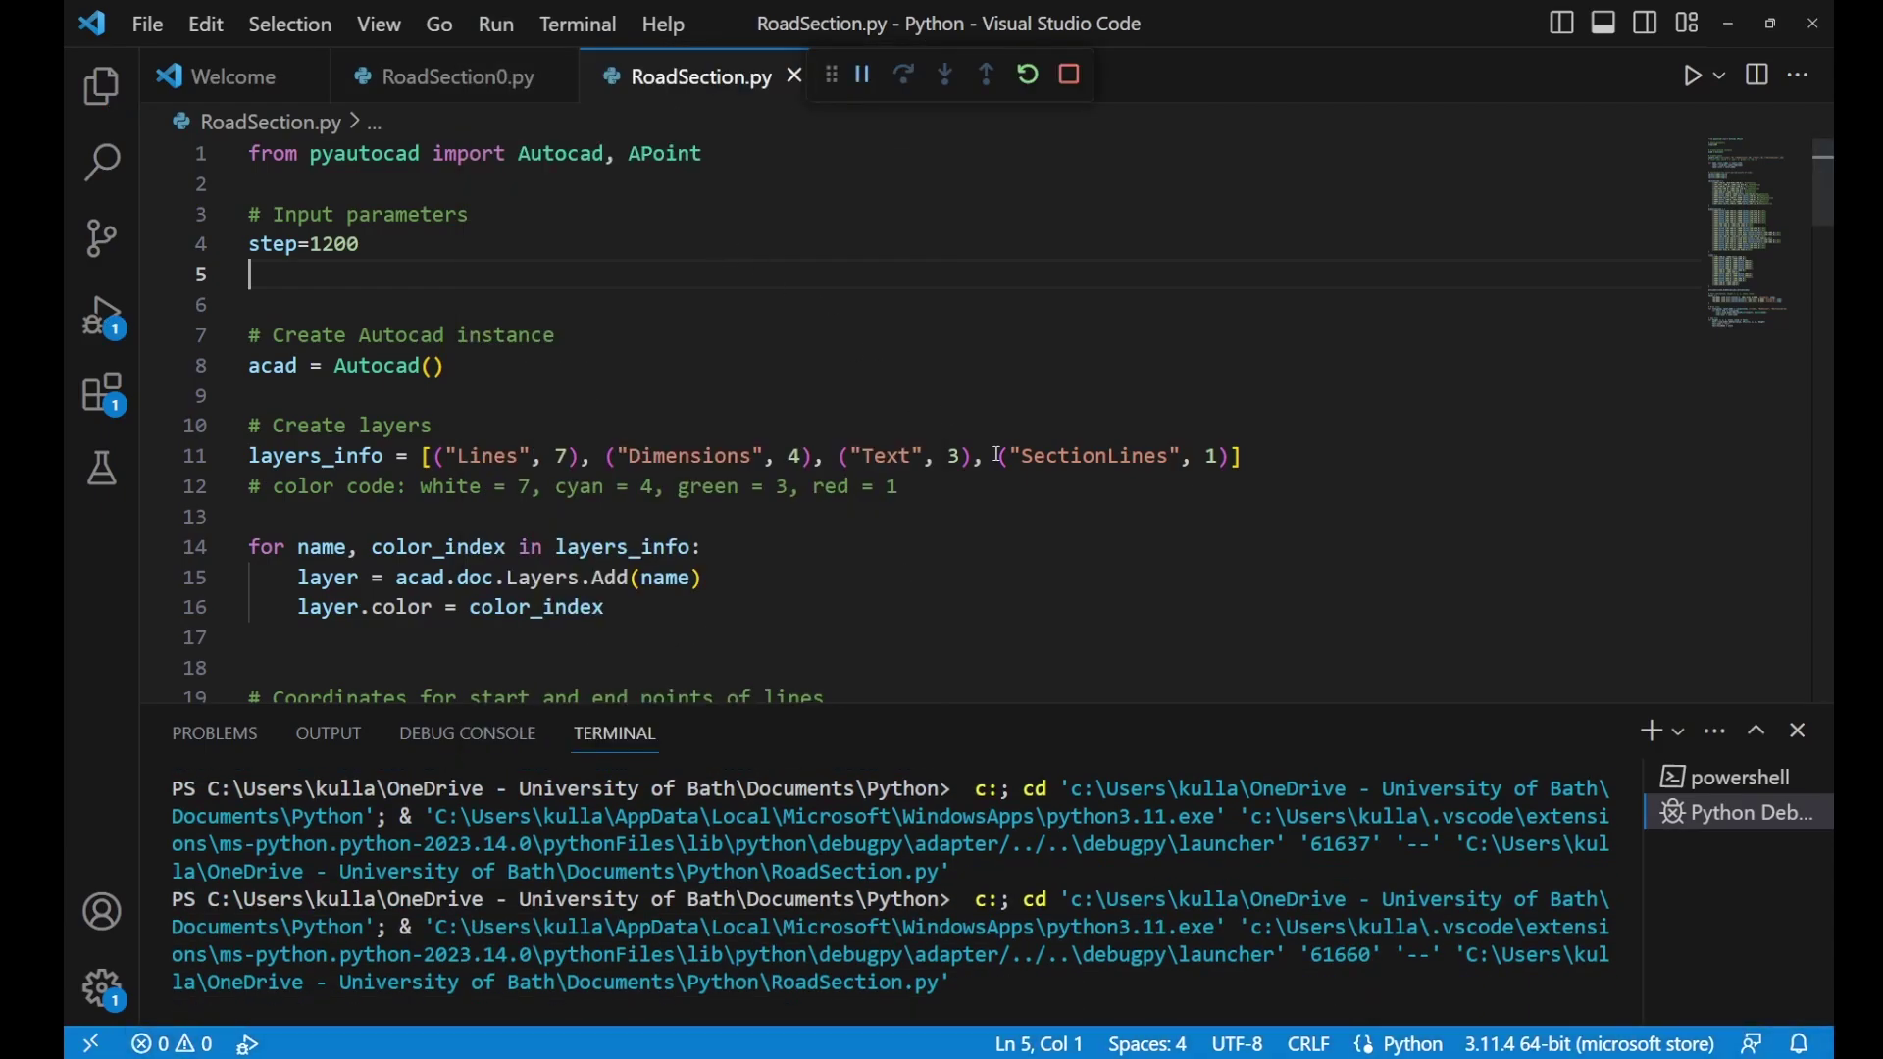
{"action": "key", "text": "alt+Tab"}
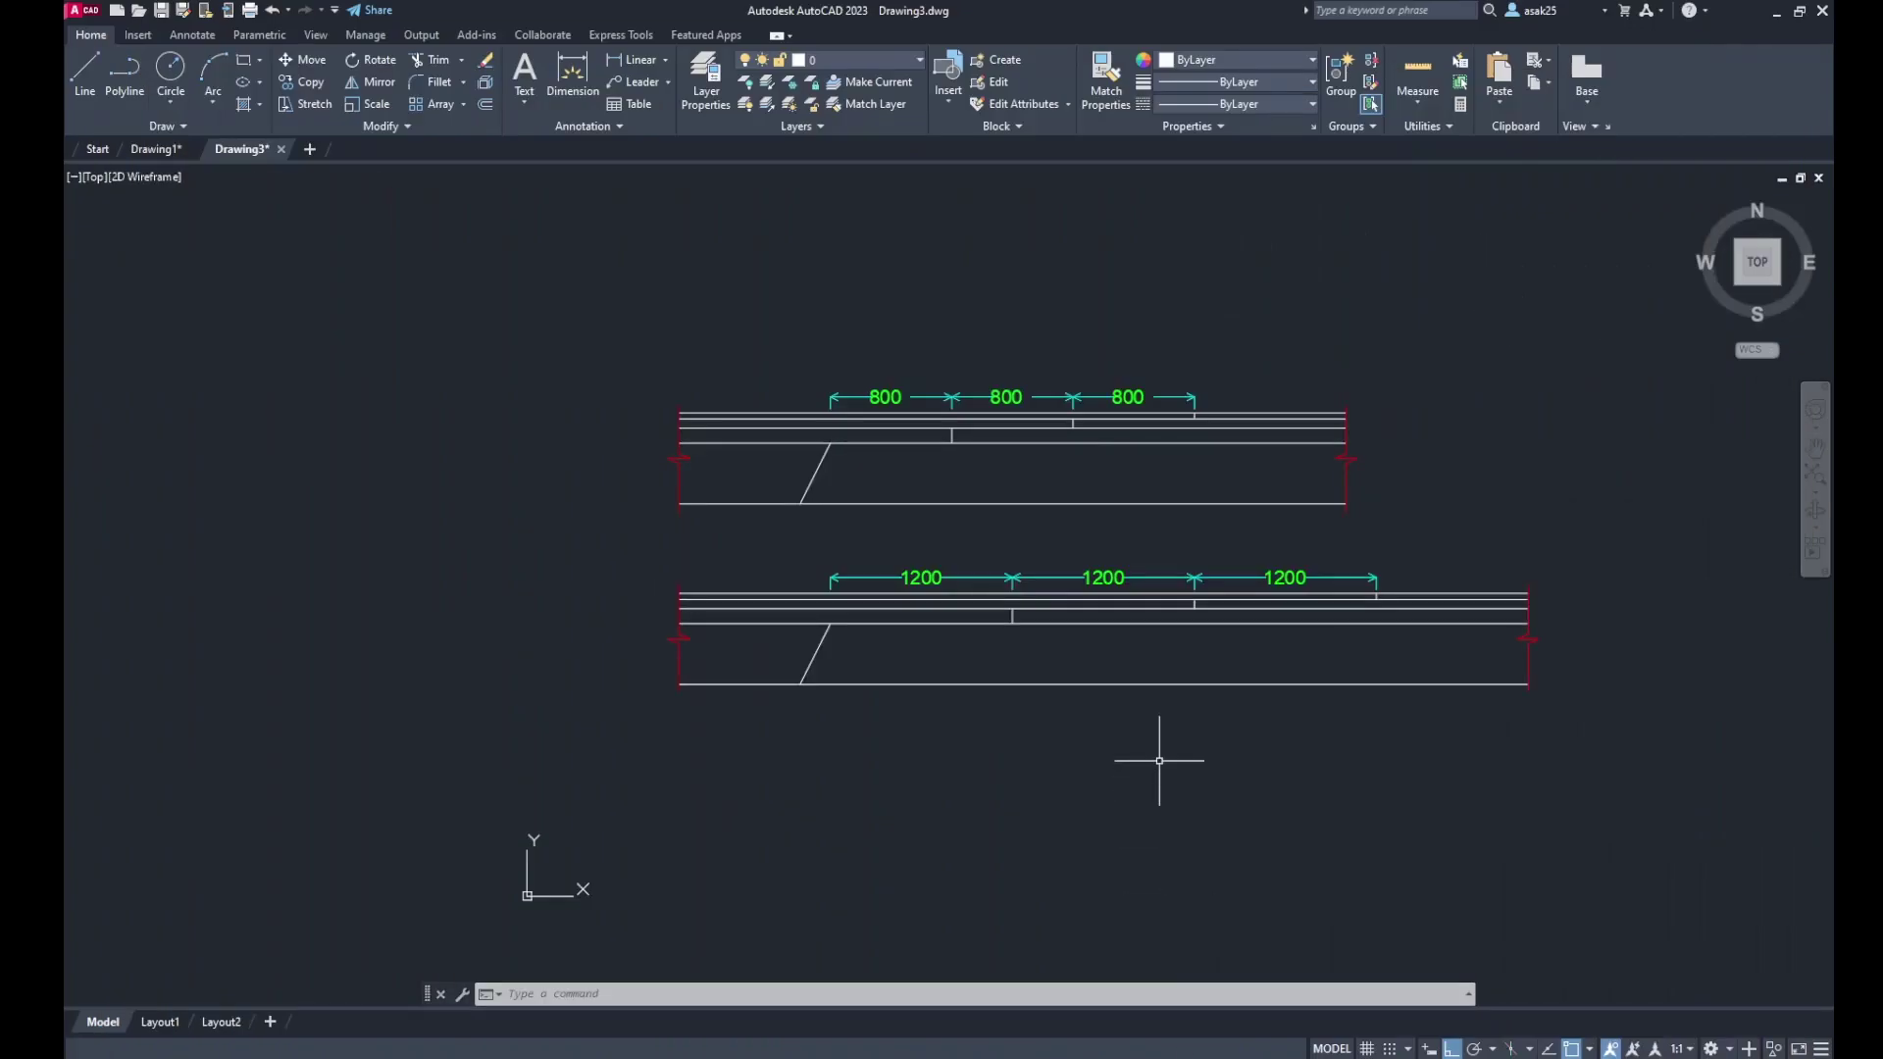
Step: Window-select both road sections in AutoCAD and MOVE them upward
{"action": "left_click", "coordinate": [1147, 539]}
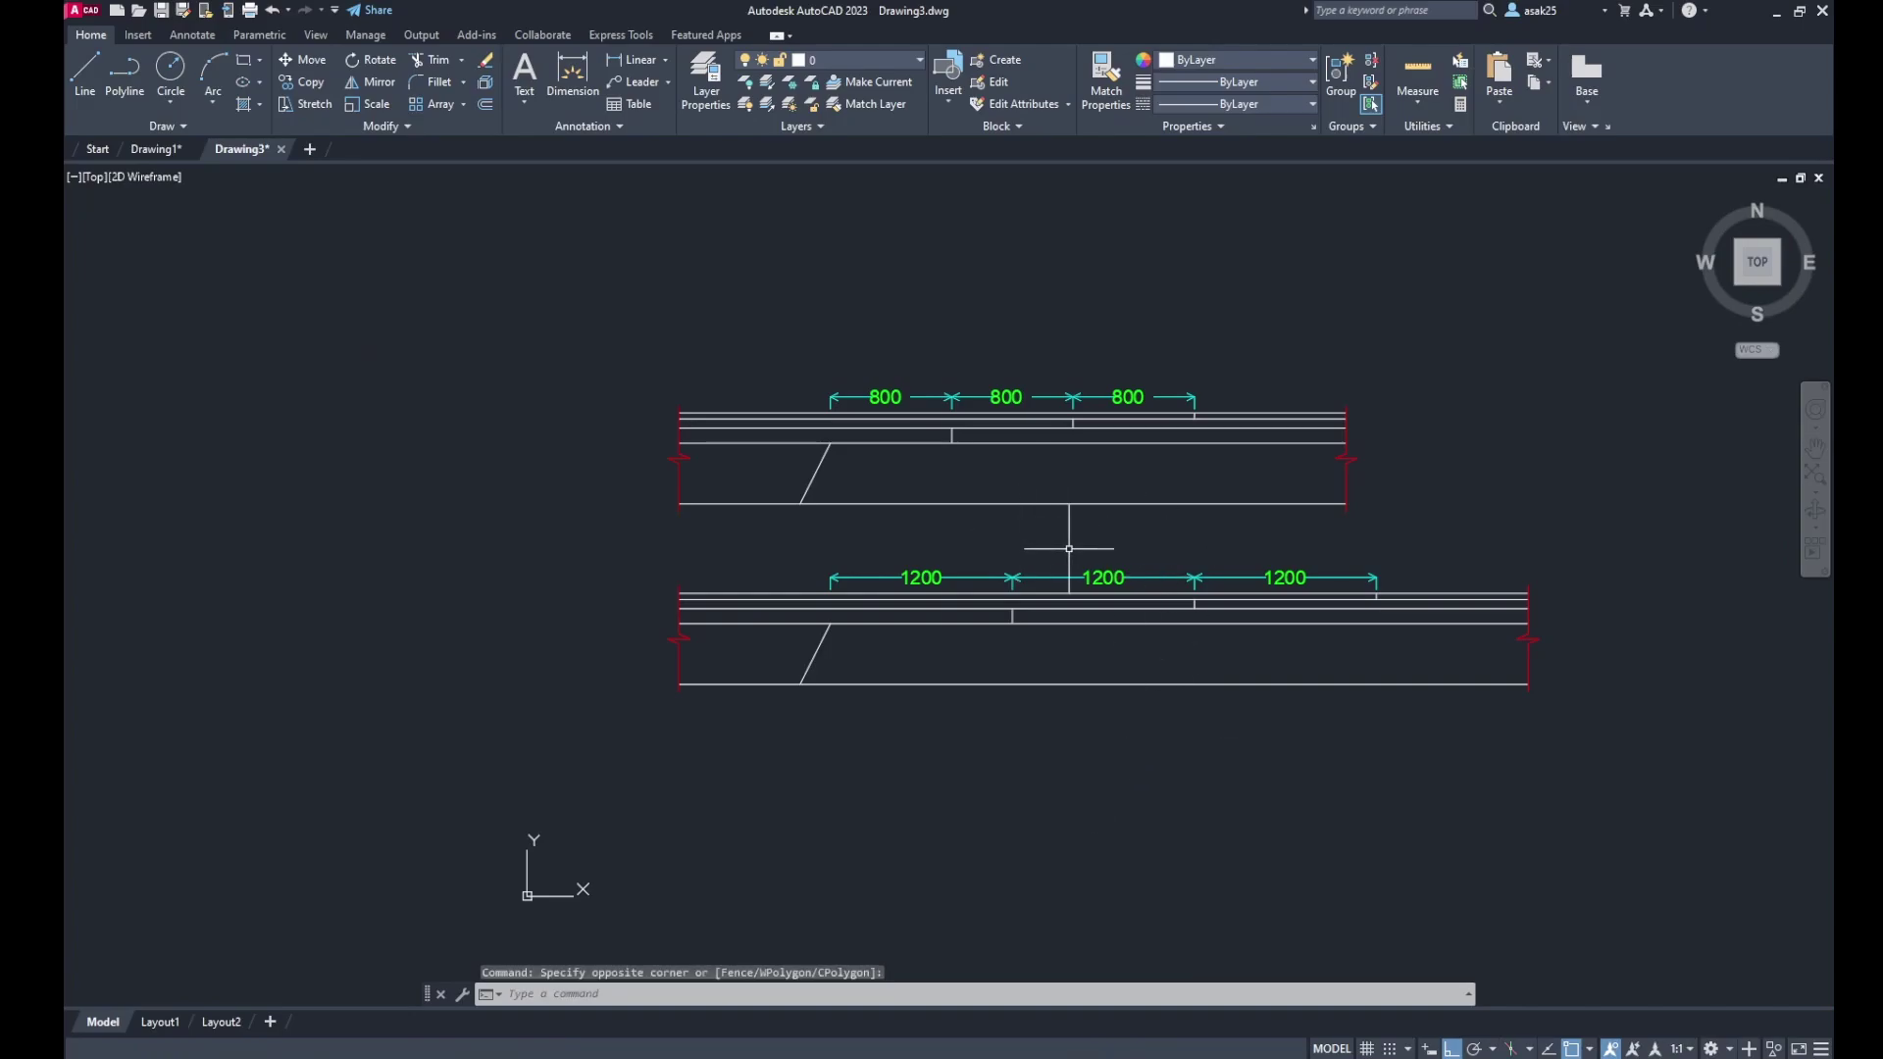
{"action": "left_click", "coordinate": [548, 280]}
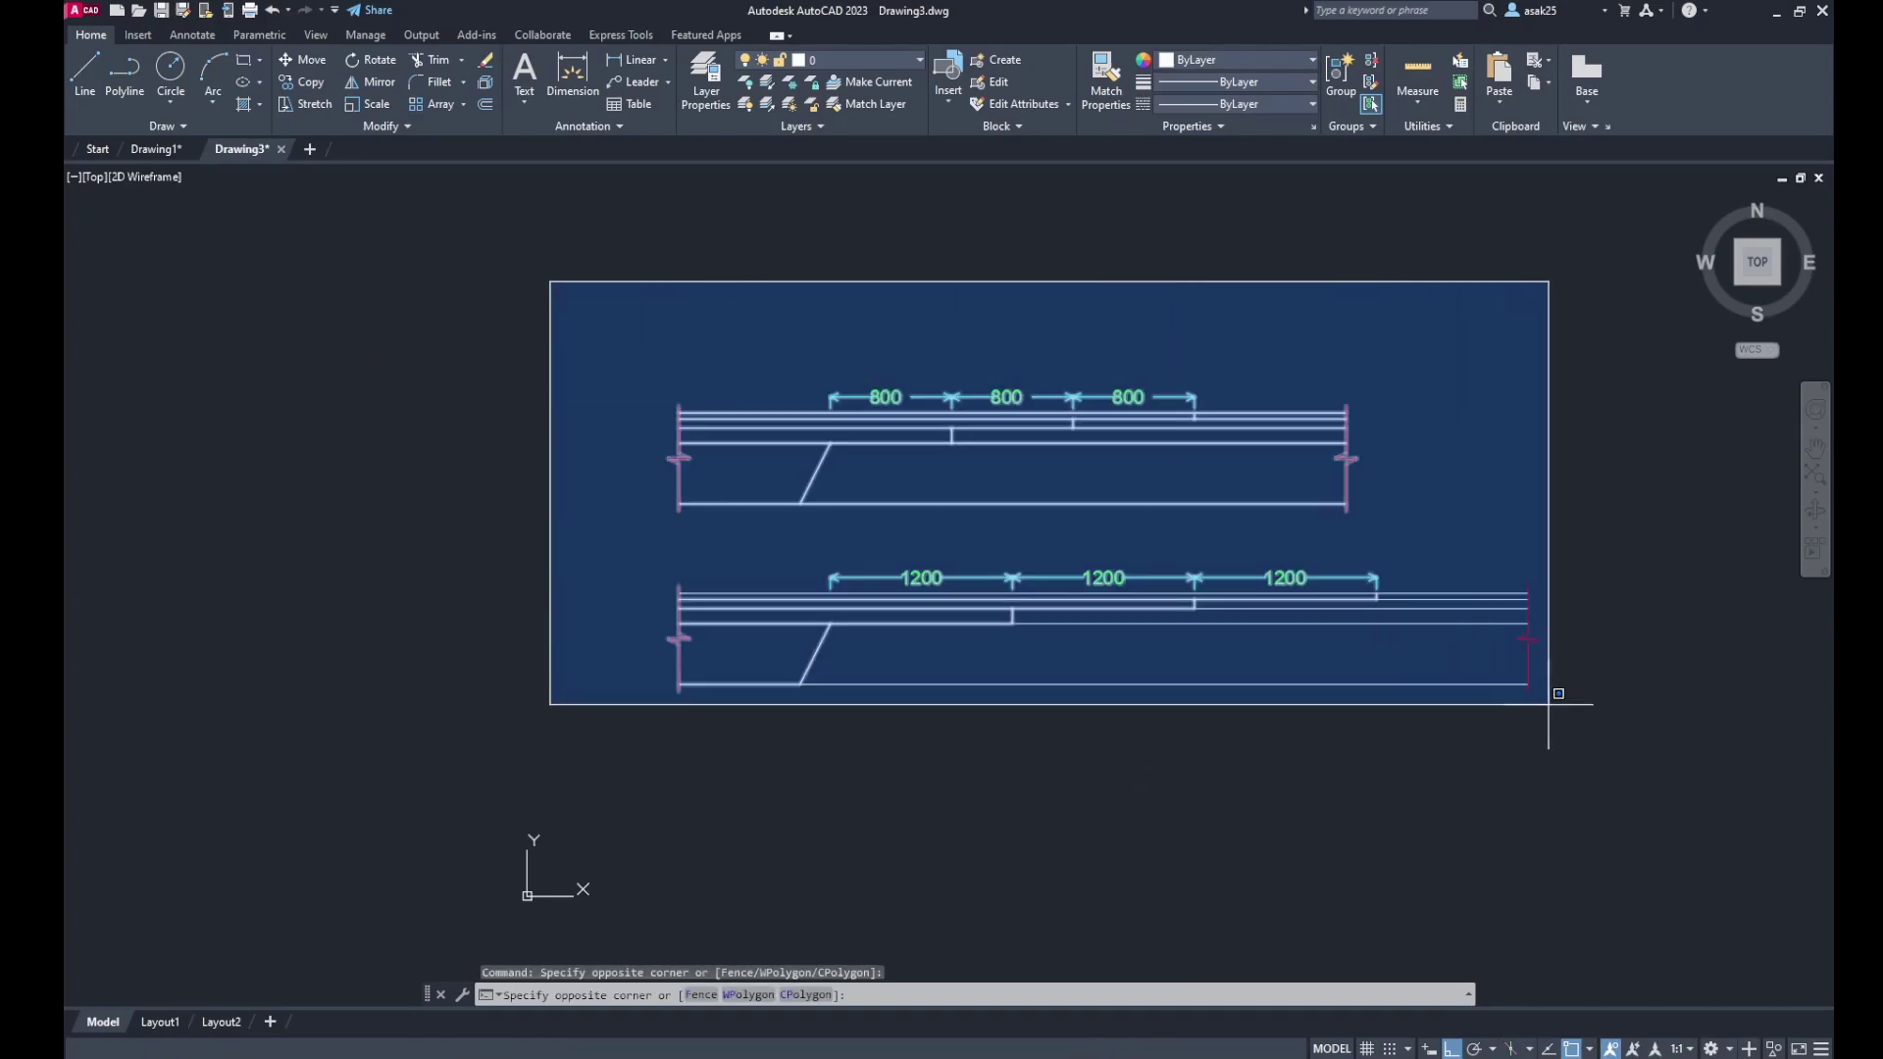
{"action": "left_click", "coordinate": [1587, 738]}
{"action": "type", "text": "m"}
{"action": "key", "text": "Return"}
{"action": "left_click", "coordinate": [1203, 826]}
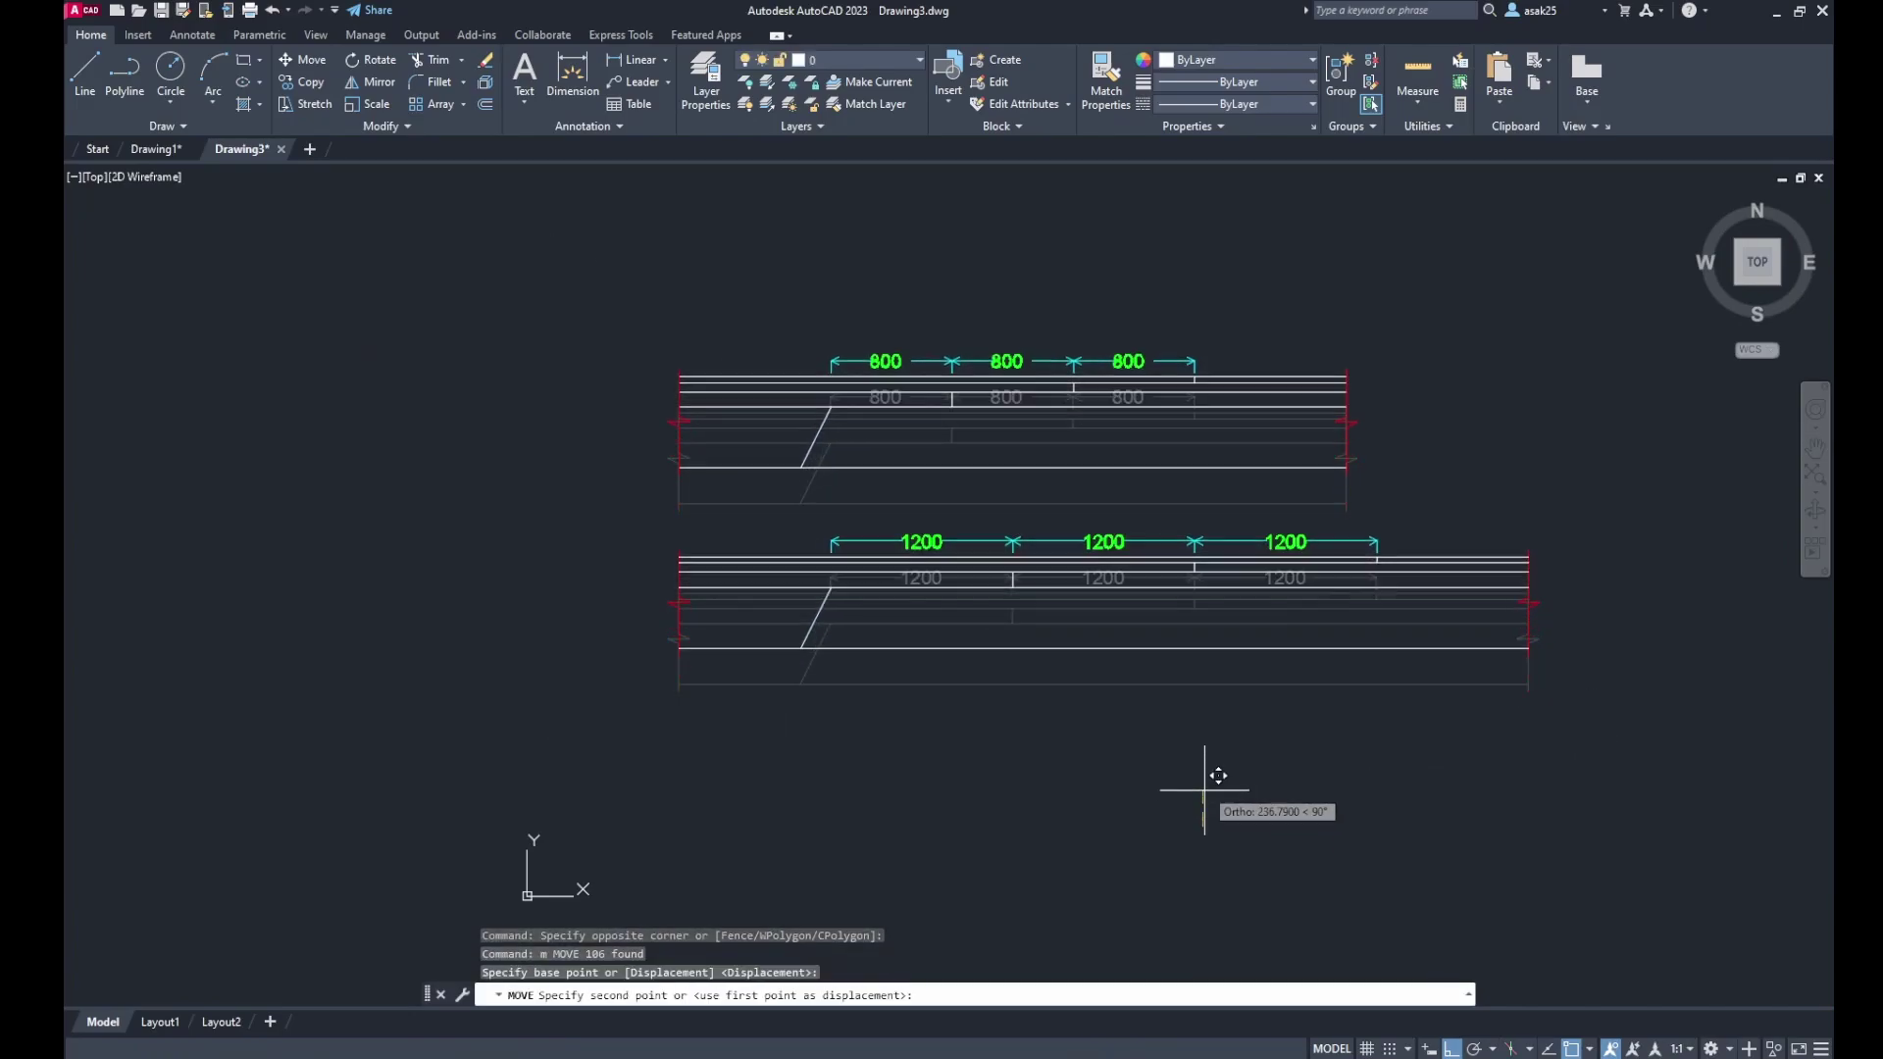
{"action": "left_click", "coordinate": [1204, 684]}
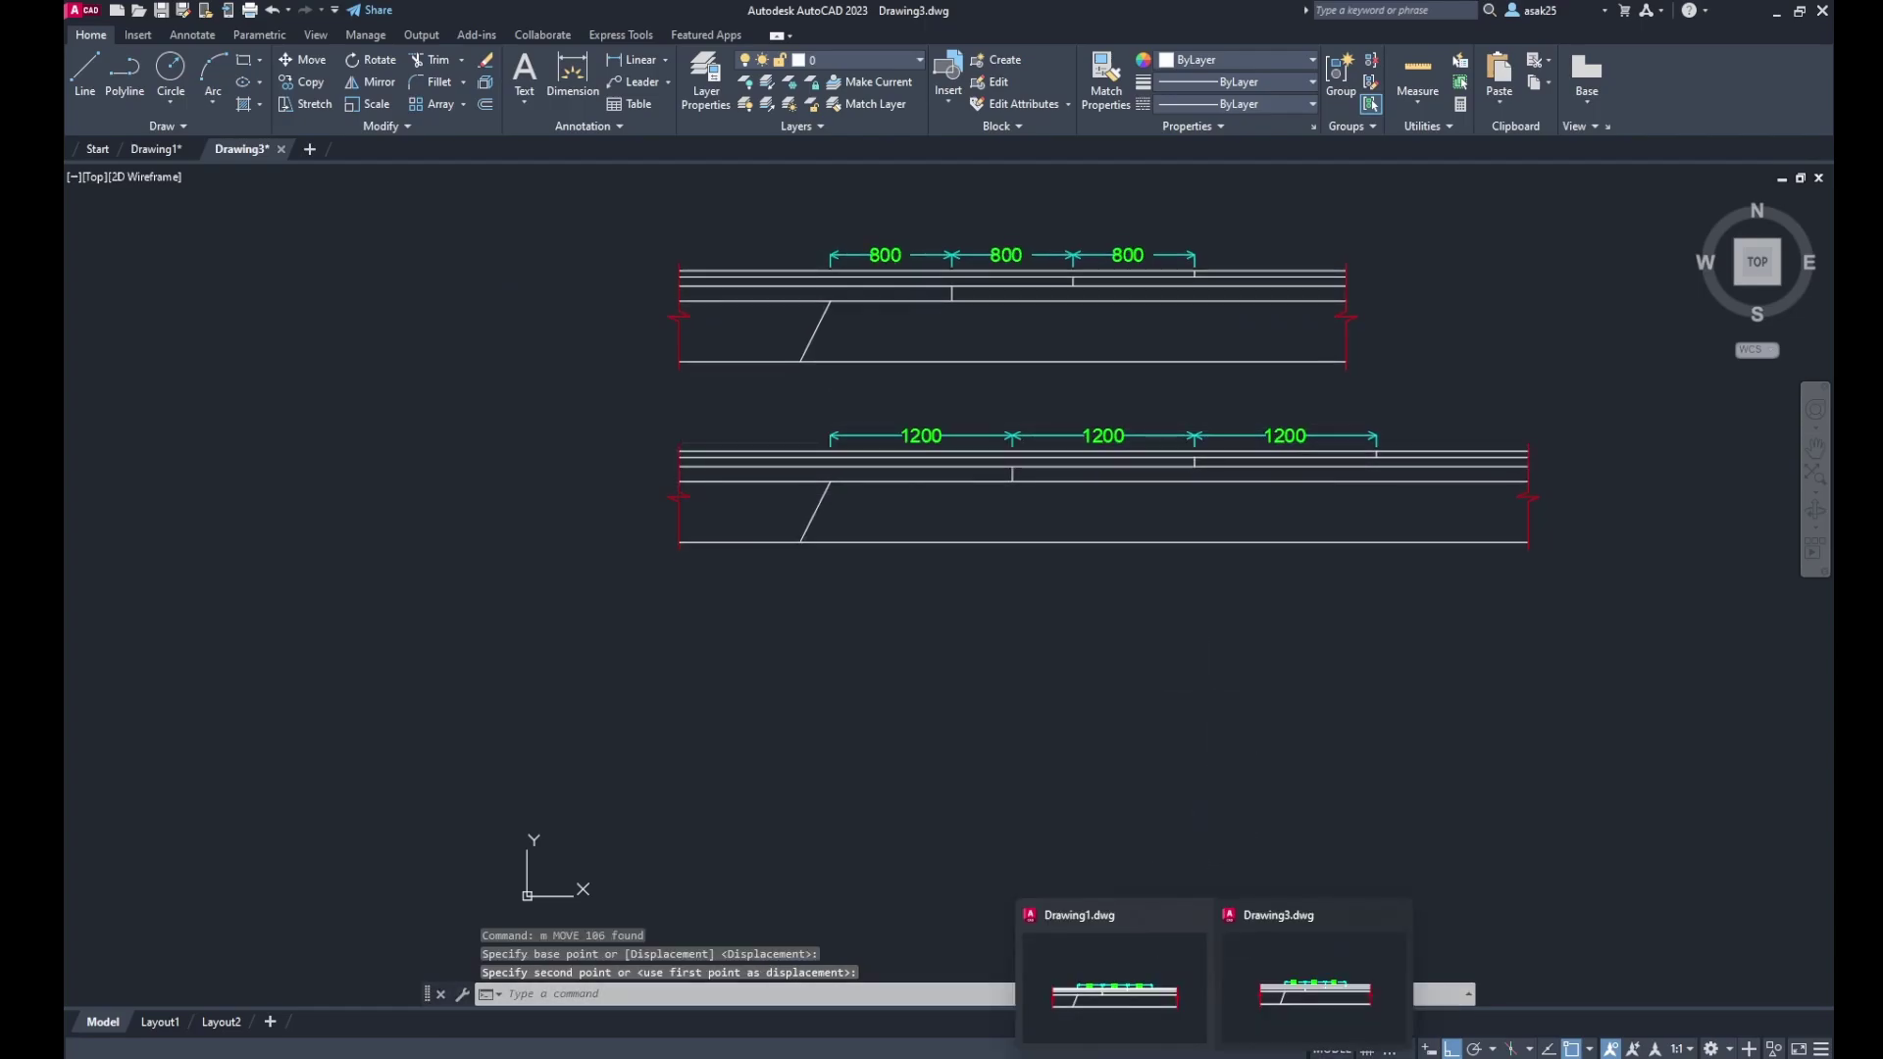
{"action": "left_click", "coordinate": [1265, 1055]}
Step: Change step to 1000 and rerun RoadSection.py with debugging
{"action": "left_click_drag", "start_coordinate": [359, 244], "coordinate": [325, 244]}
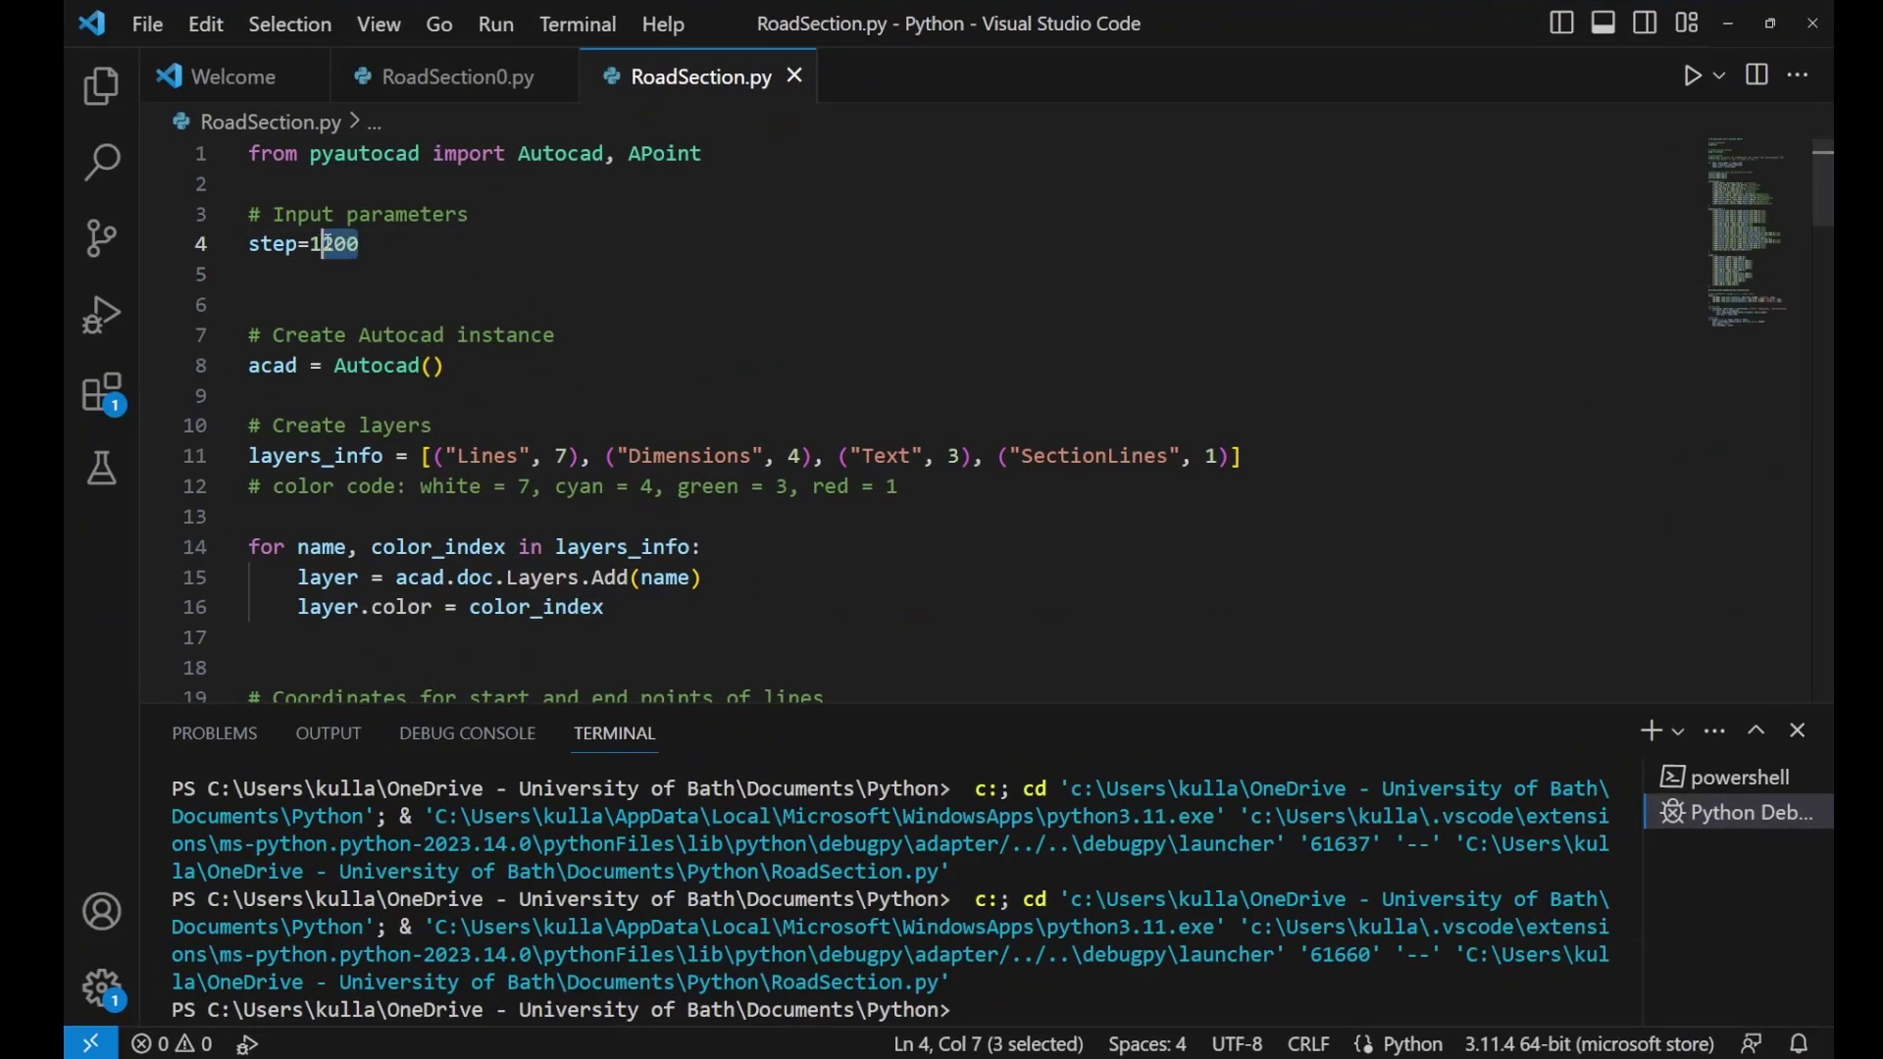
{"action": "type", "text": "000"}
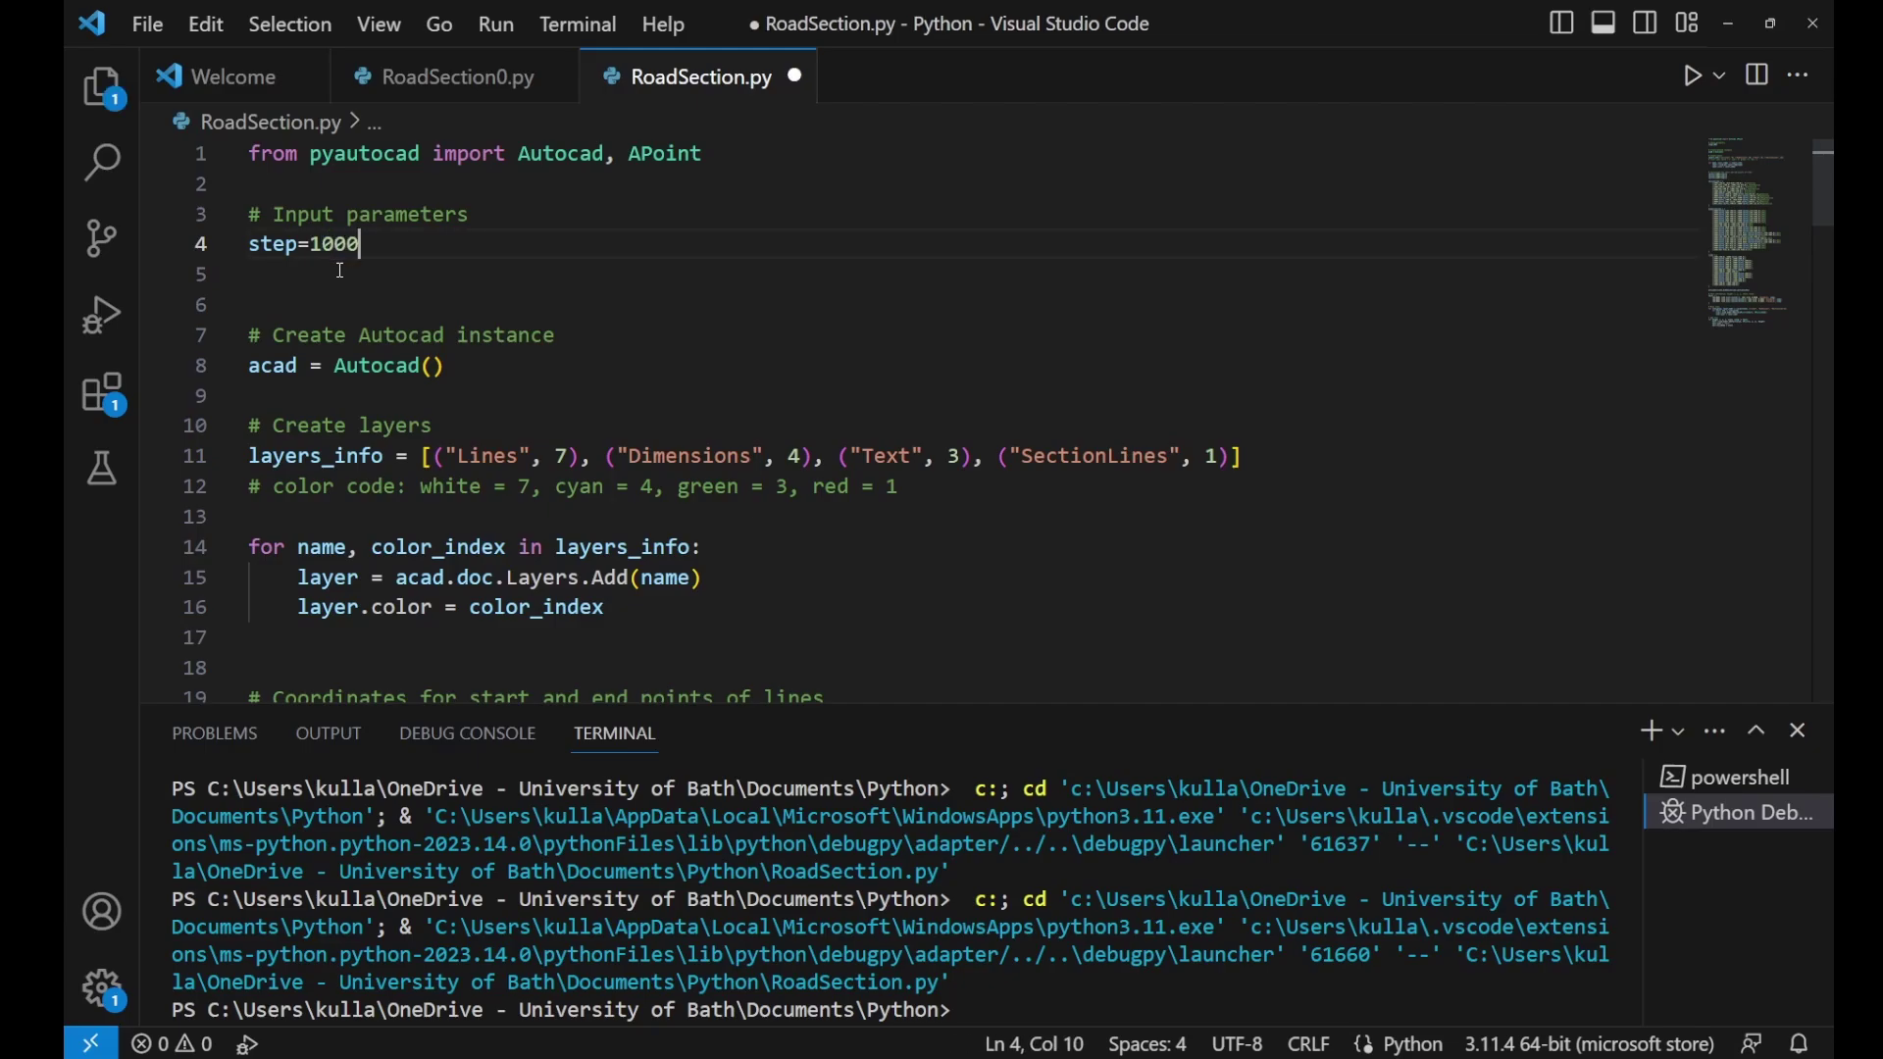
{"action": "left_click", "coordinate": [484, 26]}
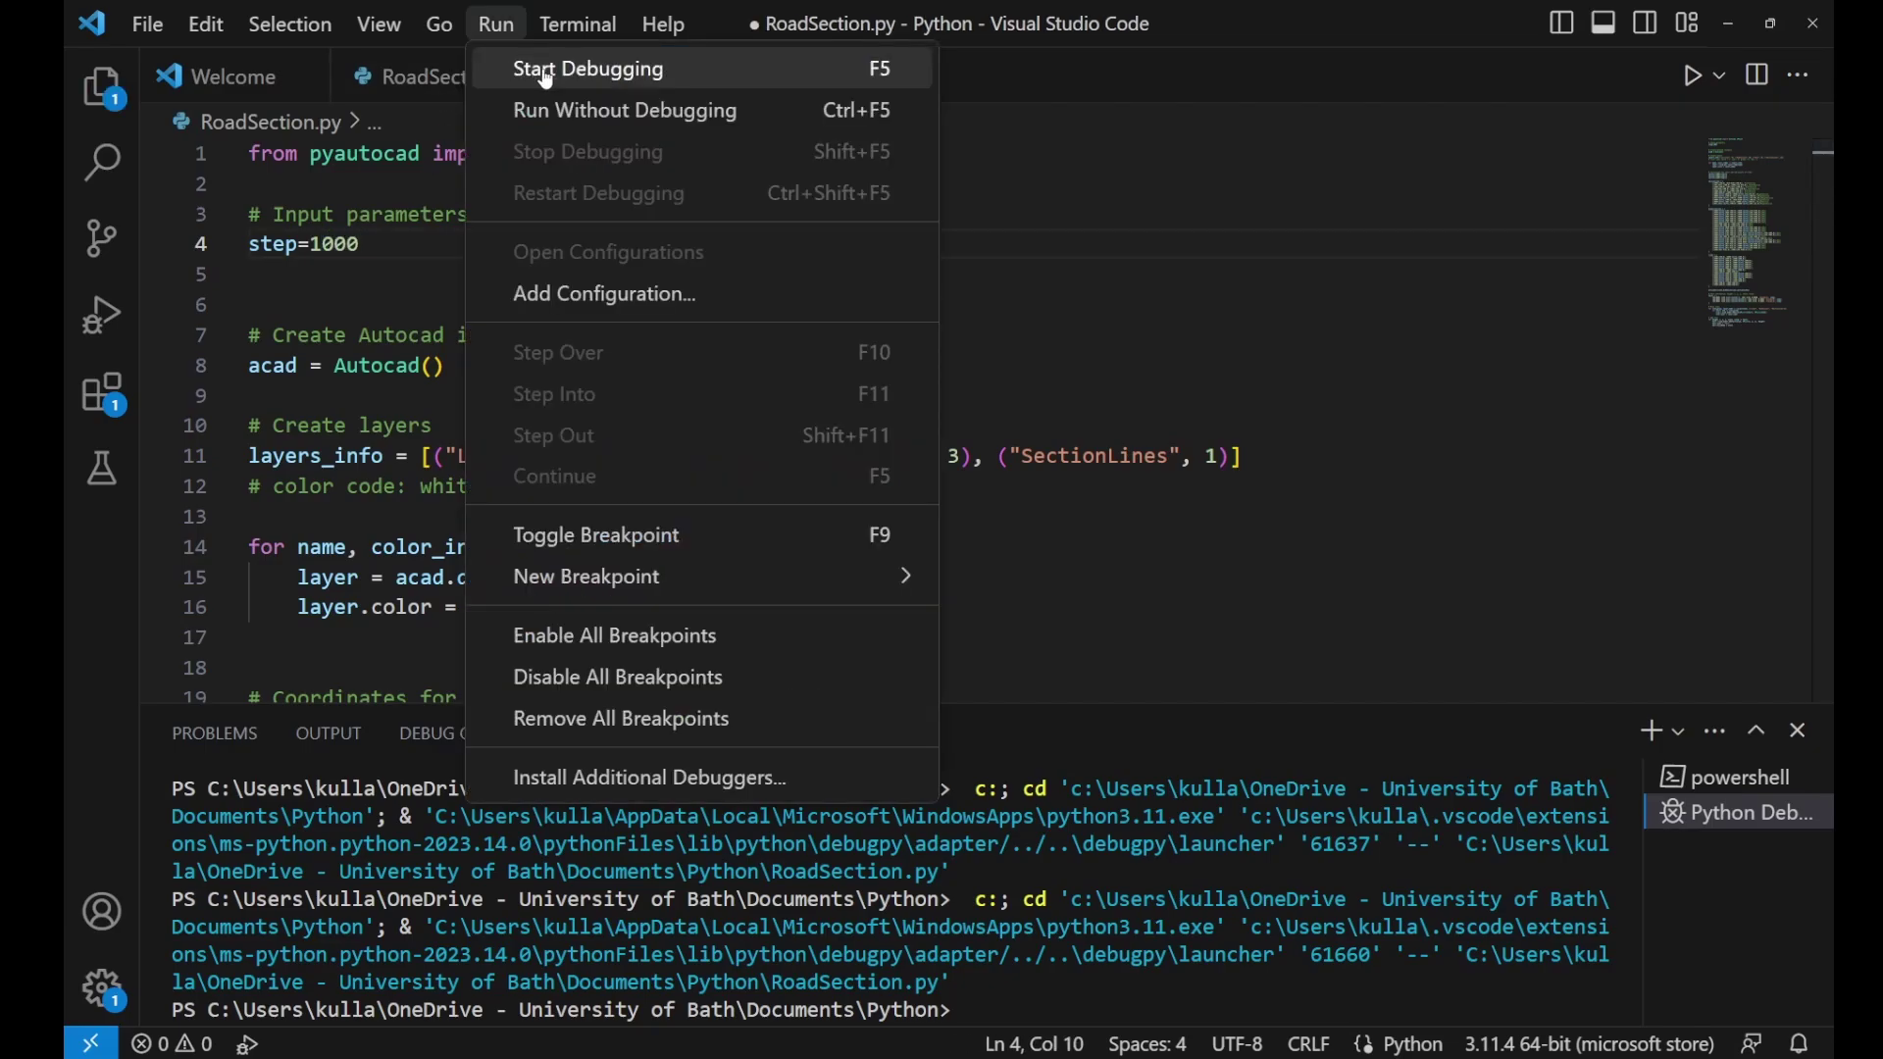
{"action": "left_click", "coordinate": [545, 71]}
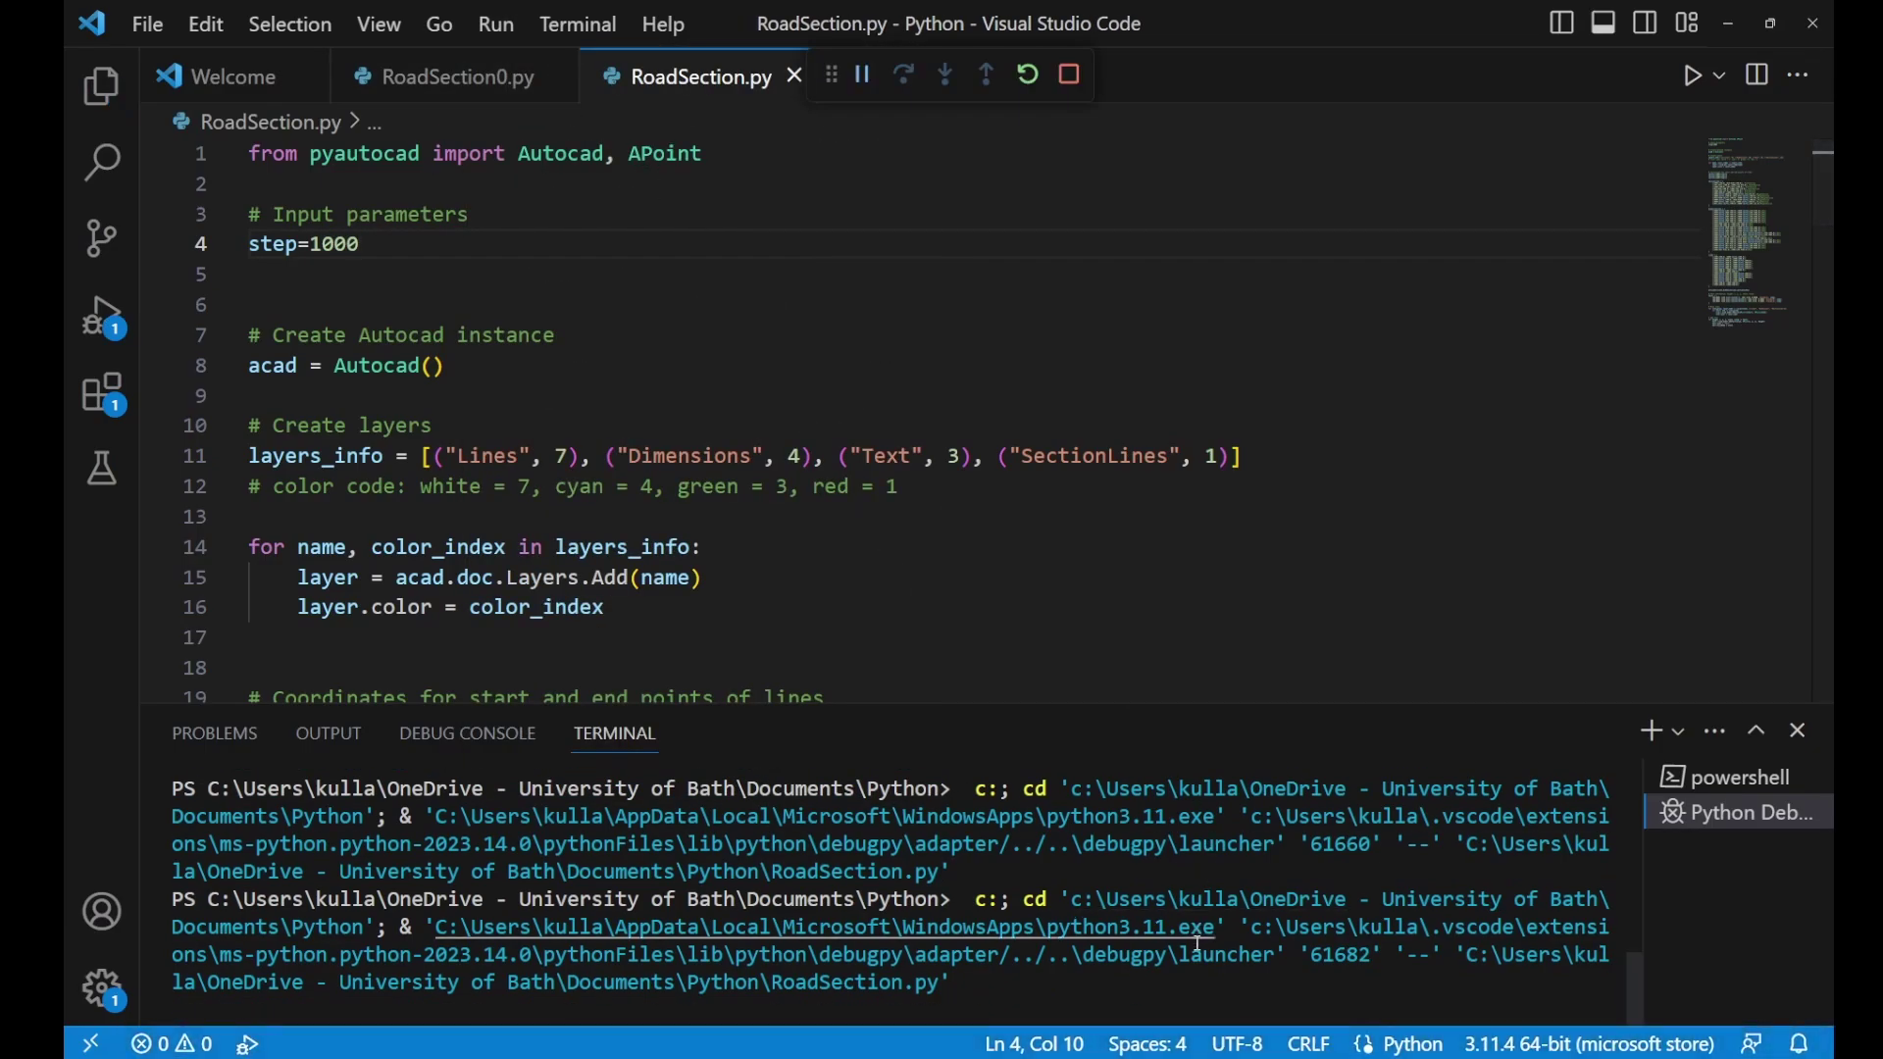
Step: Check the 800, 1200 and 1000 sections together in Drawing3, window-selecting then deselecting them
{"action": "mouse_move", "coordinate": [1191, 1005]}
{"action": "left_click", "coordinate": [1280, 1000]}
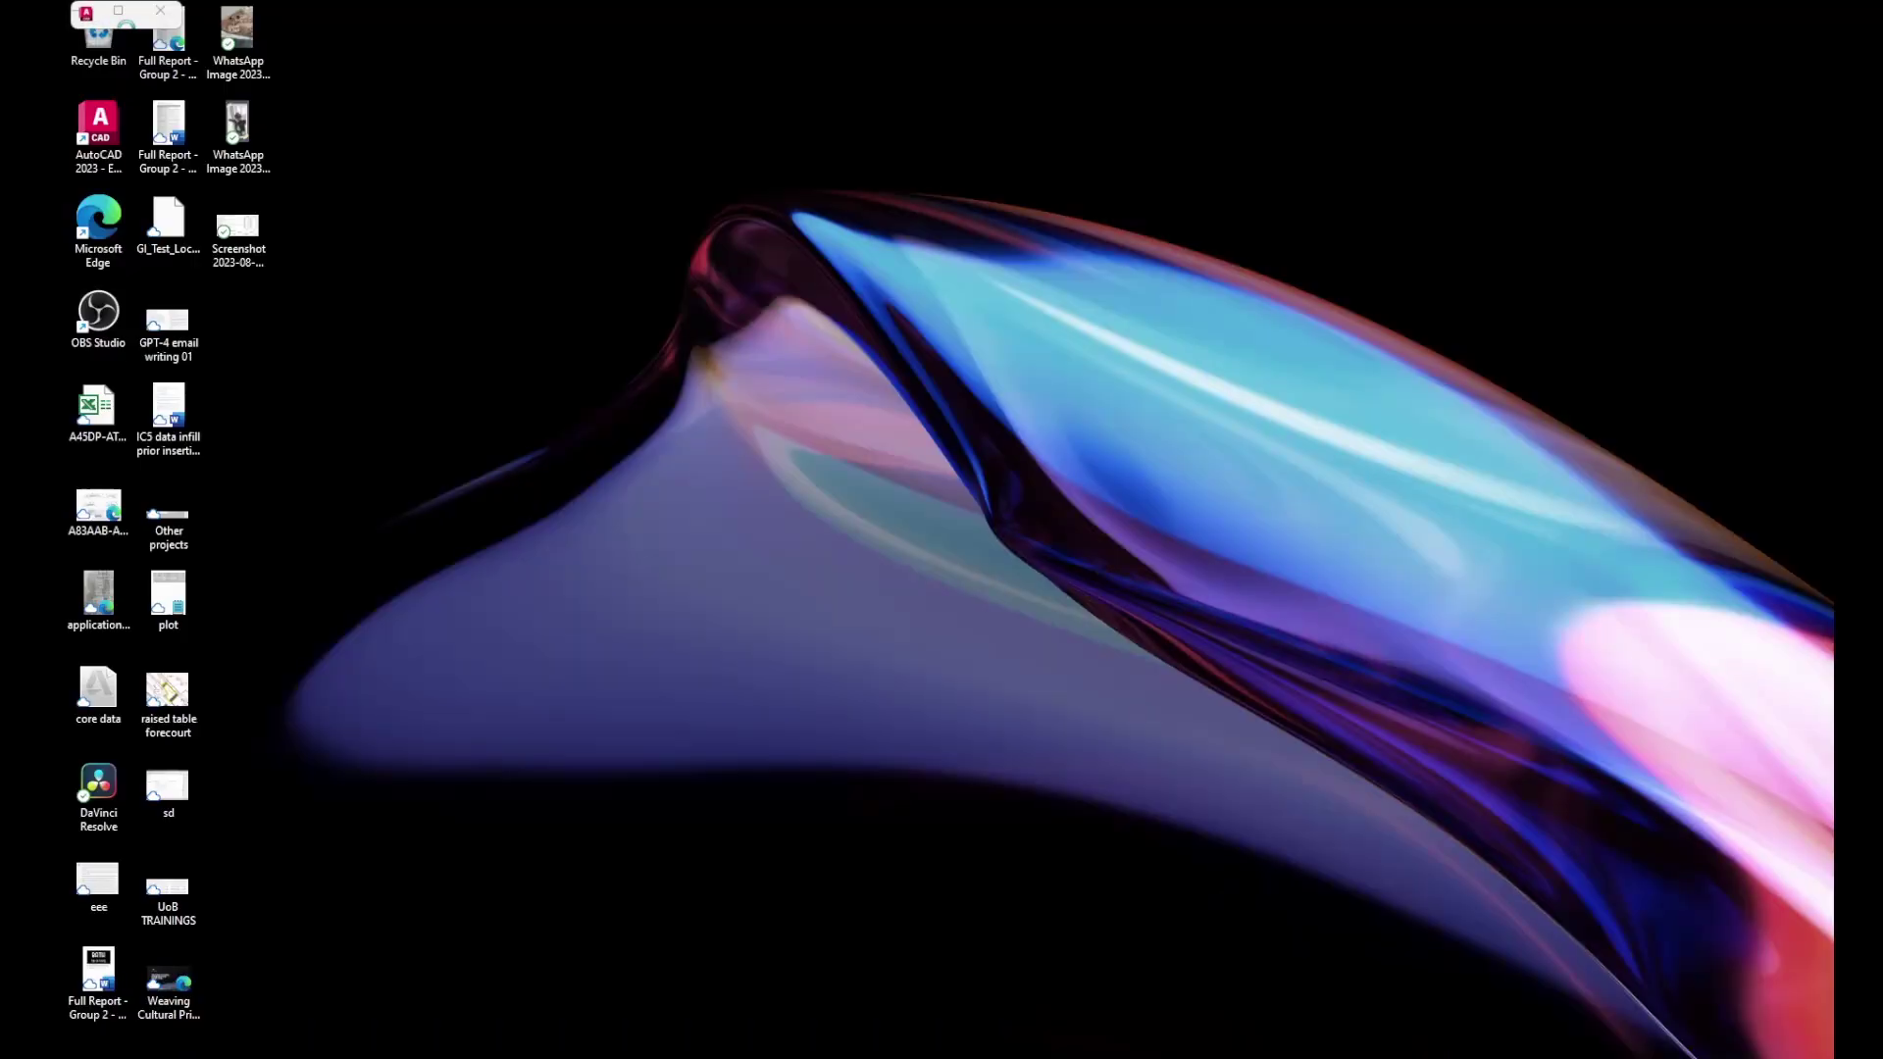
{"action": "mouse_move", "coordinate": [1173, 724]}
{"action": "middle_mouse_down"}
{"action": "mouse_move", "coordinate": [1197, 740]}
{"action": "mouse_move", "coordinate": [1184, 814]}
{"action": "middle_mouse_up"}
{"action": "left_click", "coordinate": [628, 290]}
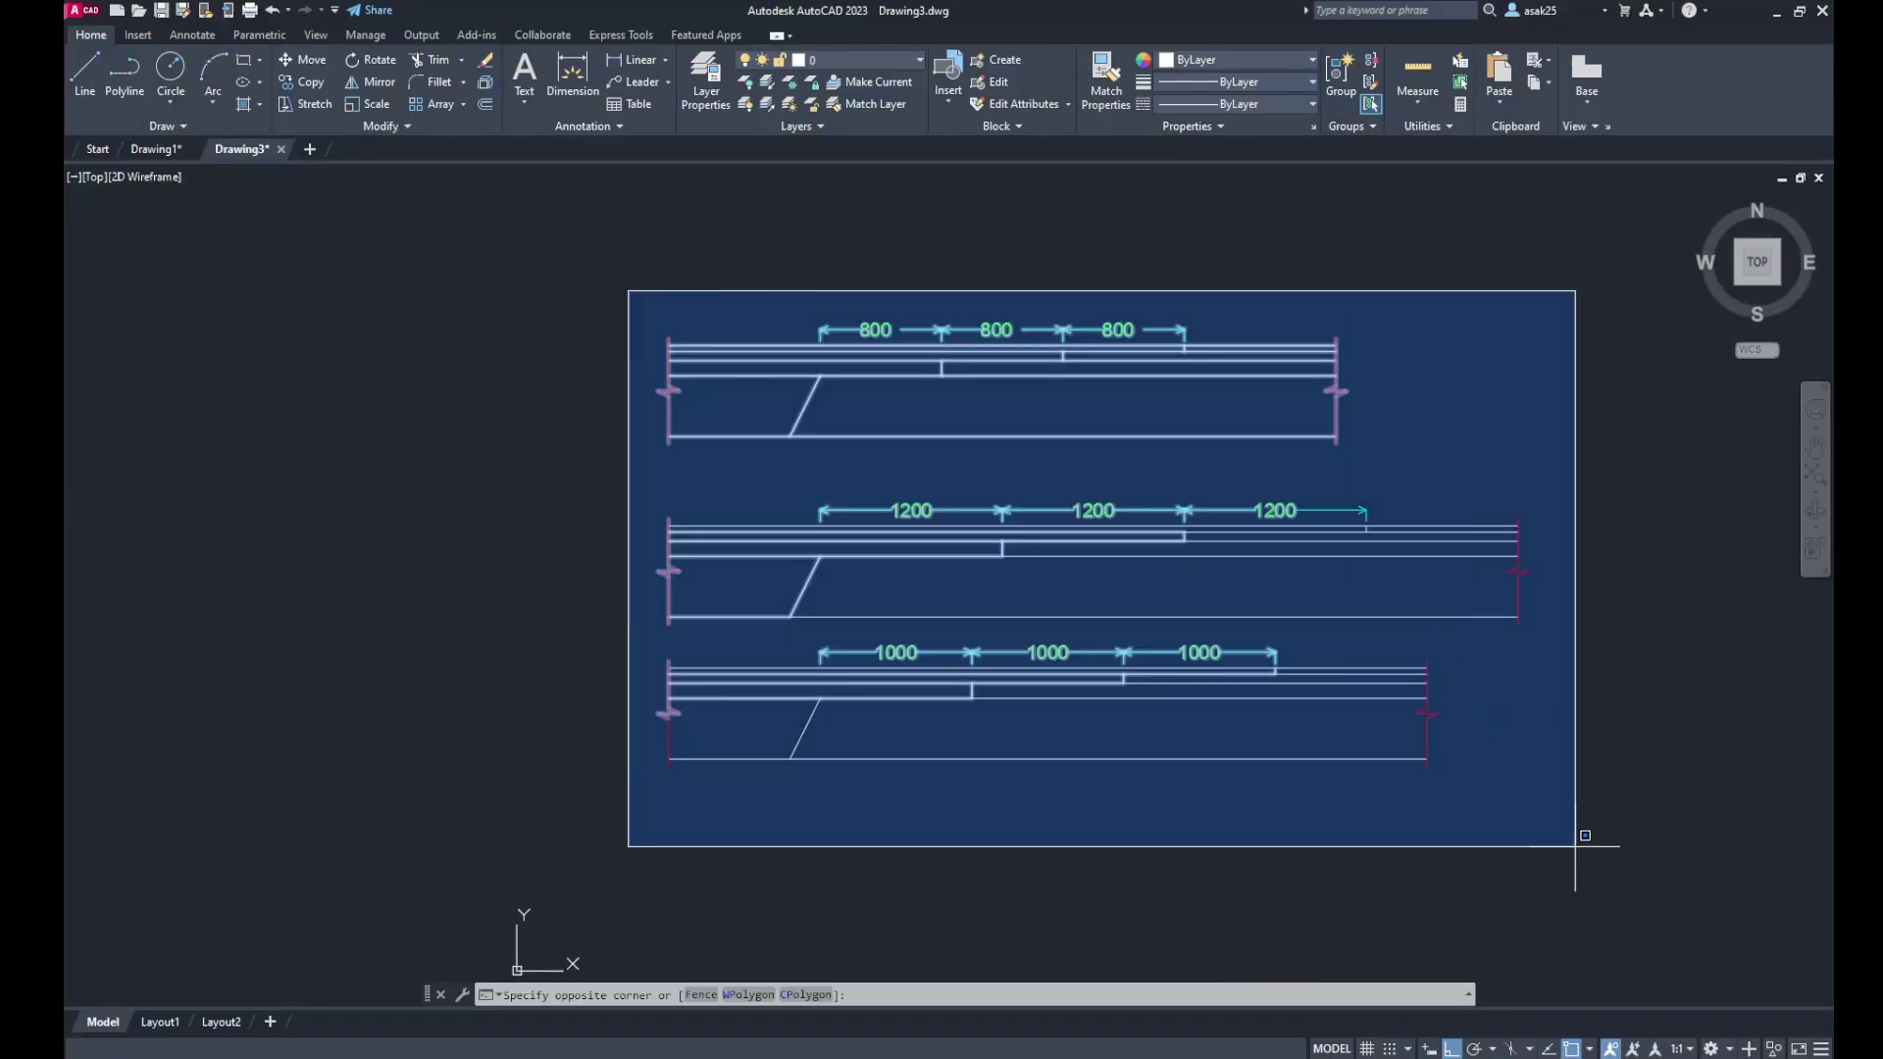
{"action": "left_click", "coordinate": [1686, 912]}
{"action": "key", "text": "Escape"}
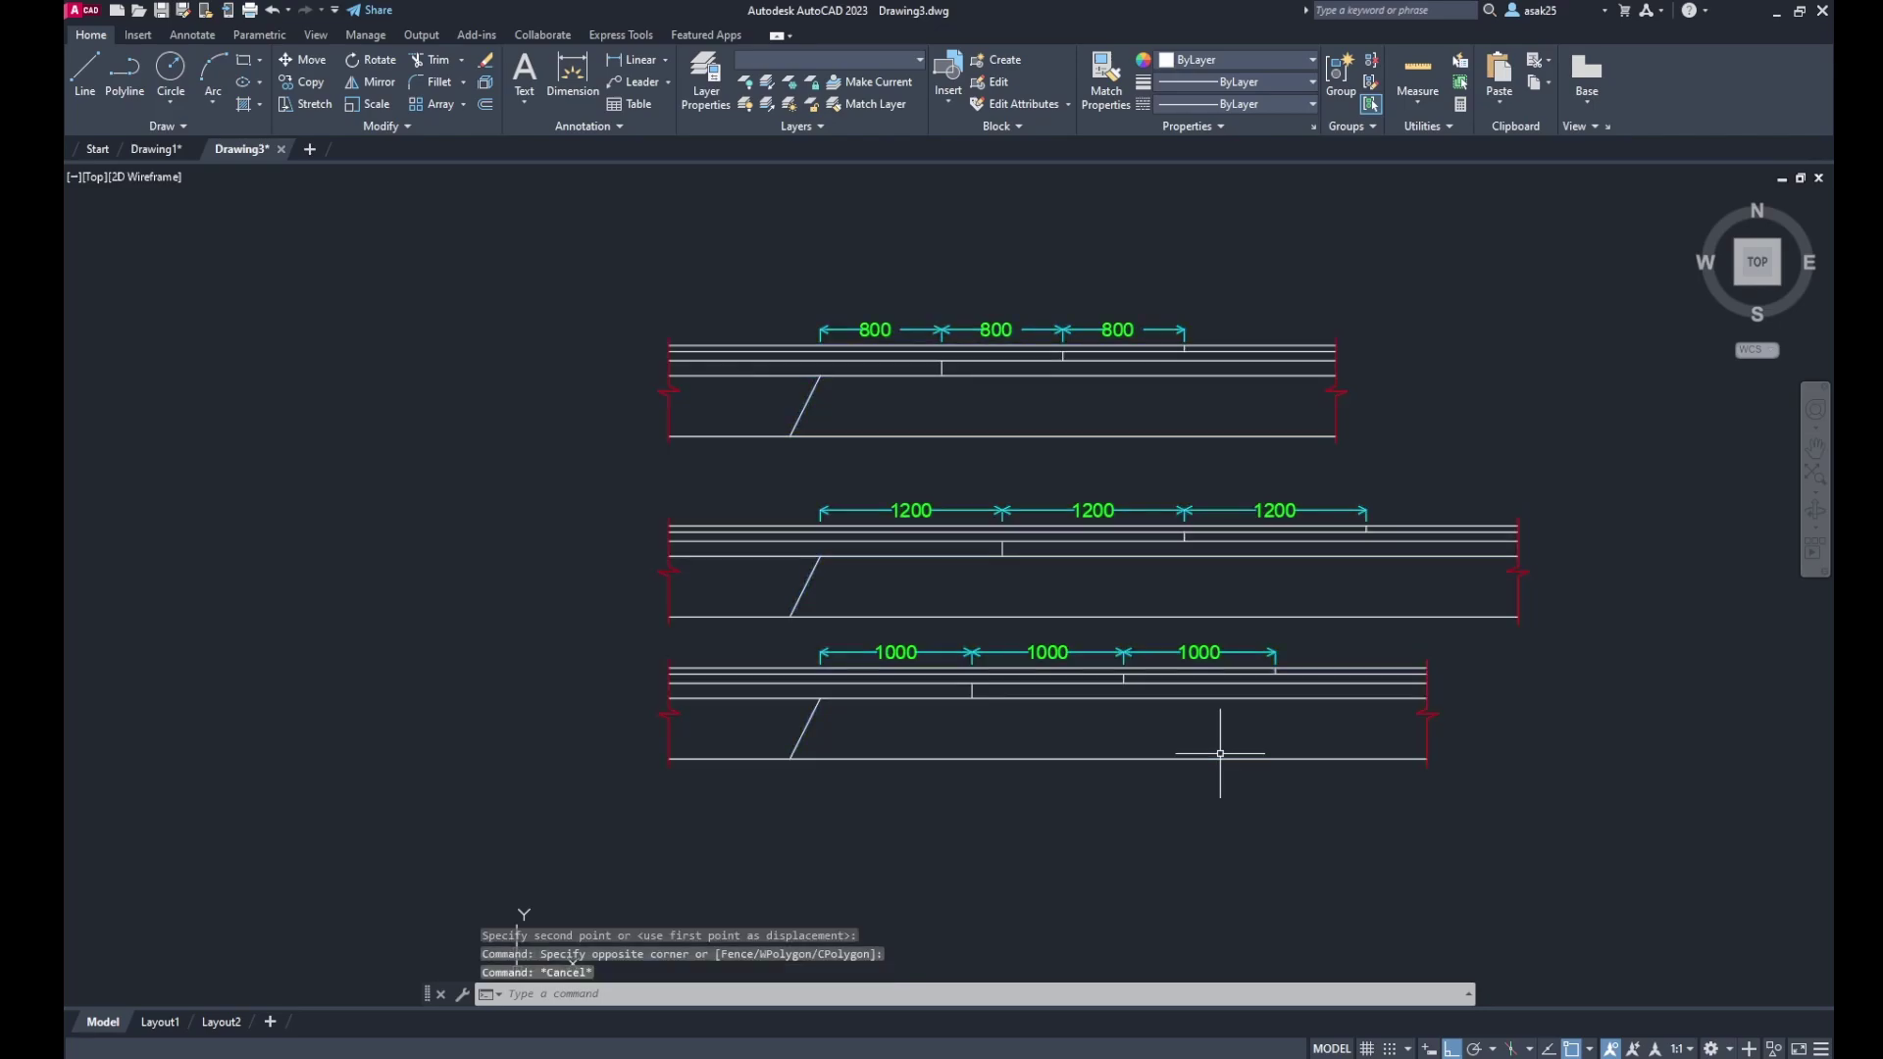